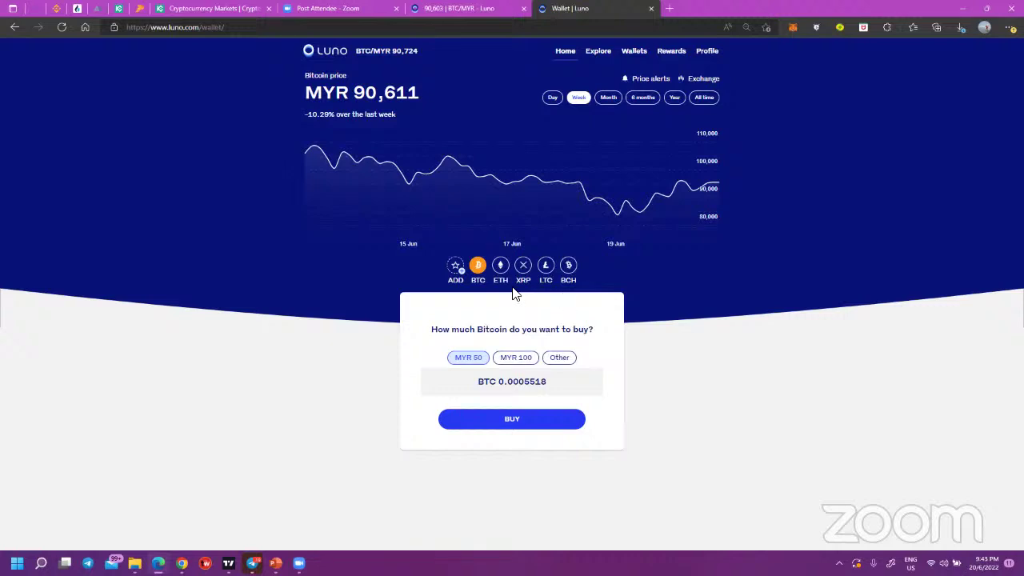
Step: Start a deposit into the MYR wallet from the Wallets page
{"action": "left_click", "coordinate": [635, 55]}
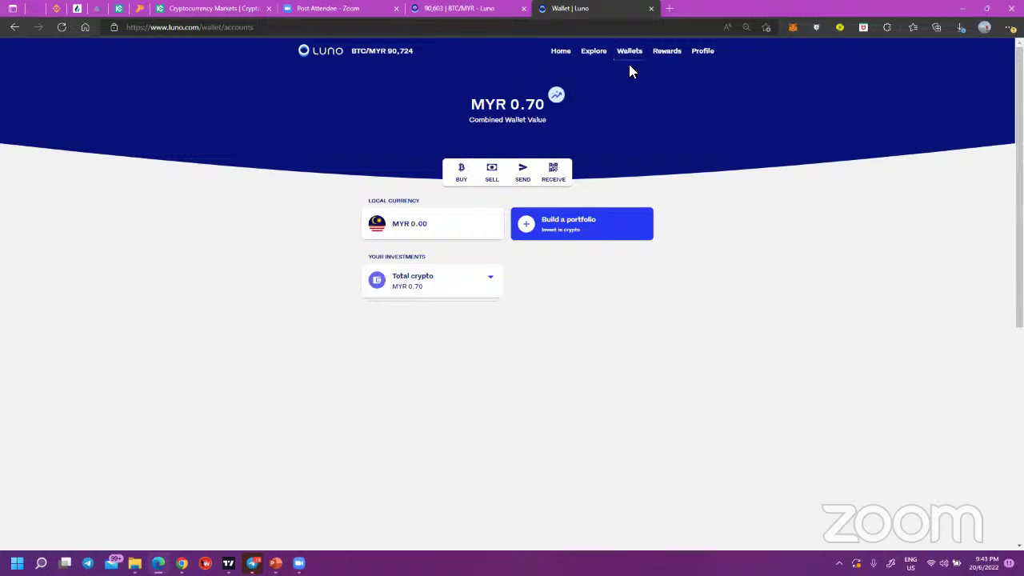
{"action": "left_click", "coordinate": [456, 220]}
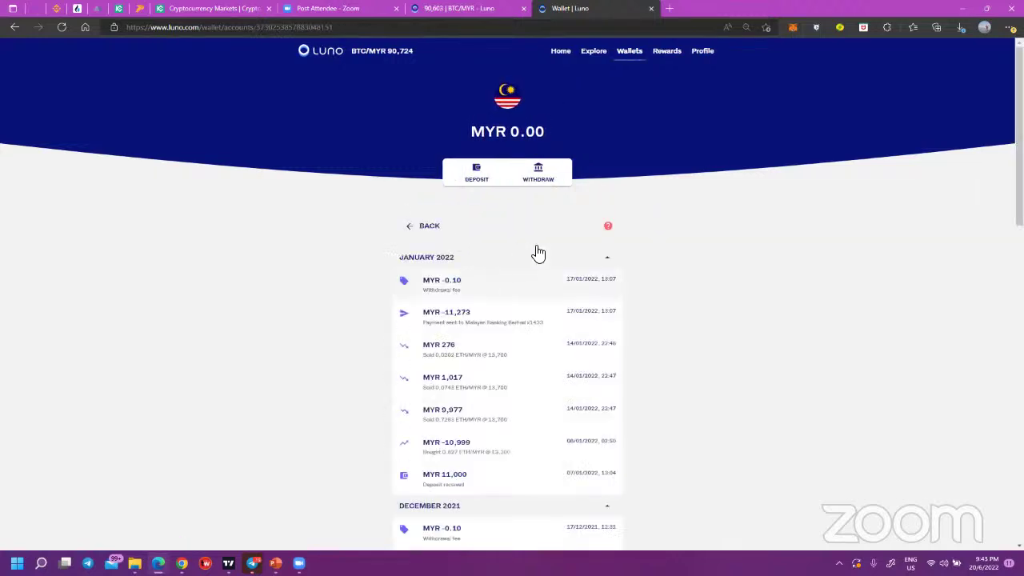
{"action": "left_click", "coordinate": [483, 178]}
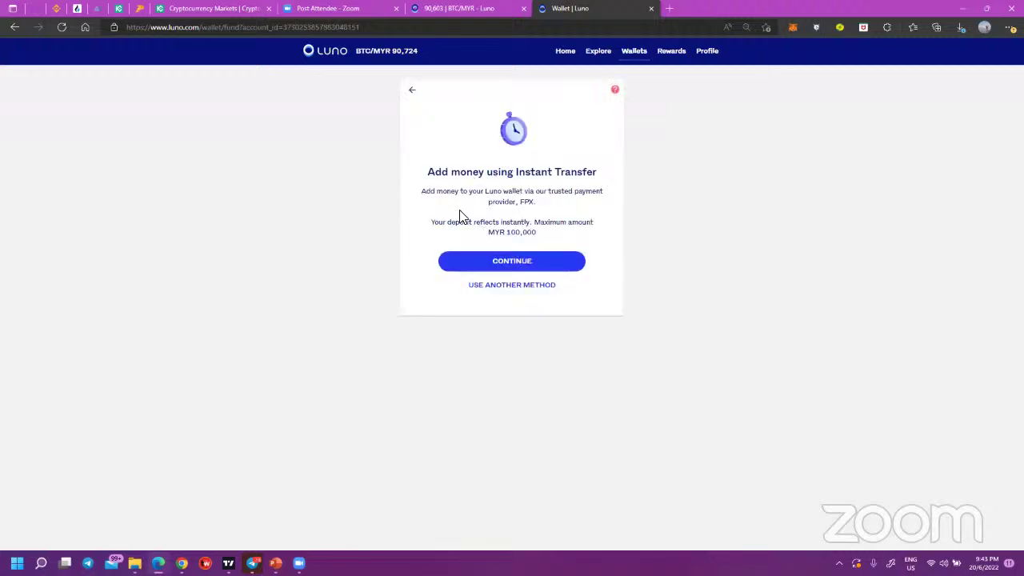
Step: Choose the Instant Transfer deposit and submit an amount of MYR 1000
{"action": "left_click", "coordinate": [540, 272]}
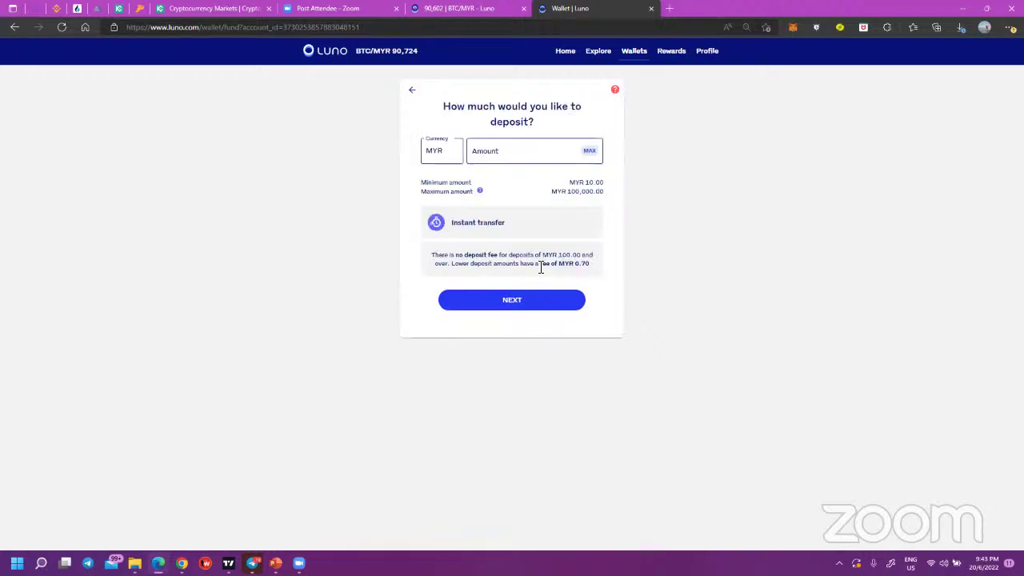
{"action": "left_click", "coordinate": [535, 156]}
{"action": "type", "text": "1000"}
{"action": "left_click", "coordinate": [521, 309]}
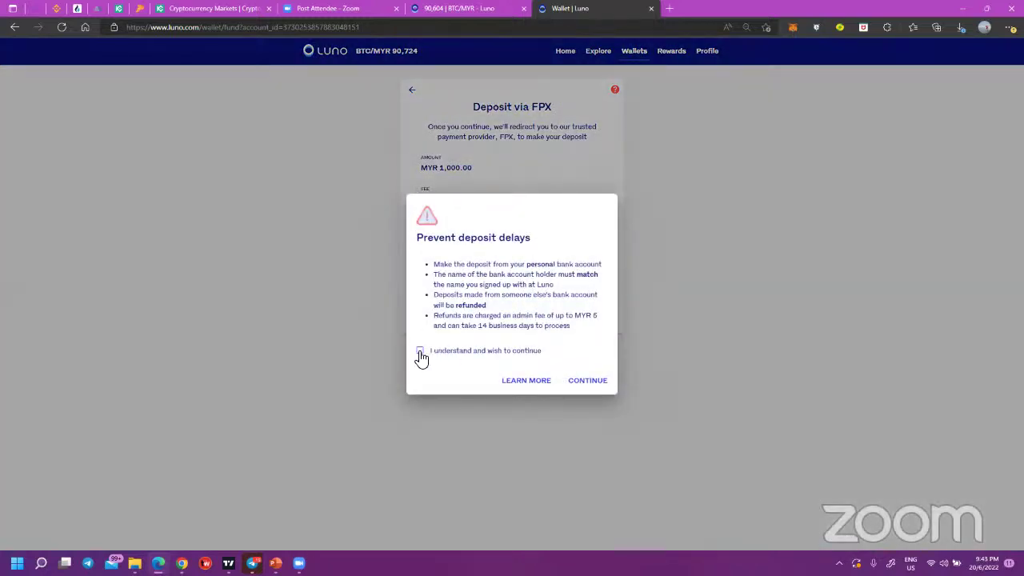
Step: Accept the deposit-delay warning with 'I understand and wish to continue' and proceed to FPX
{"action": "left_click", "coordinate": [421, 354]}
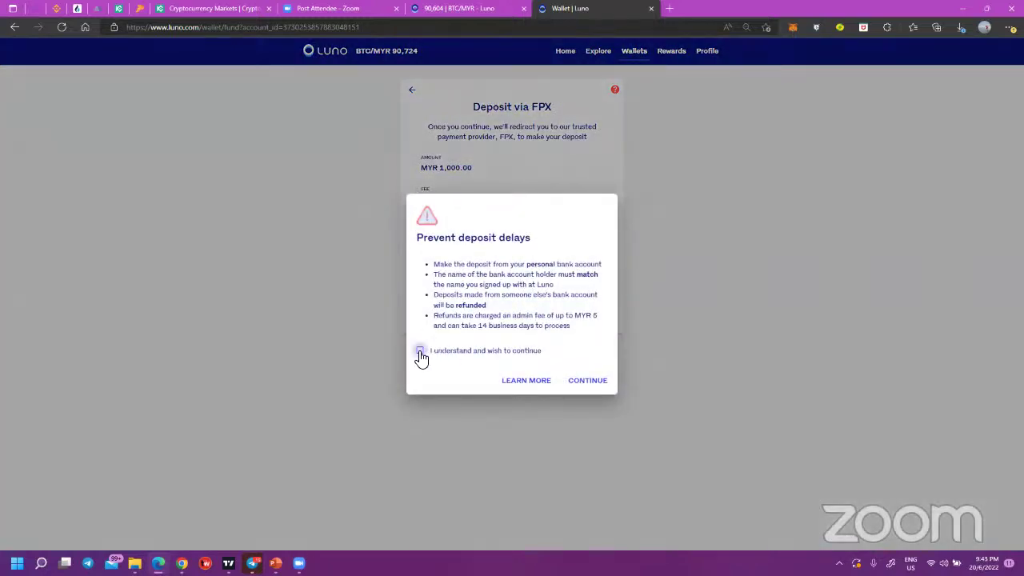
{"action": "left_click", "coordinate": [582, 385]}
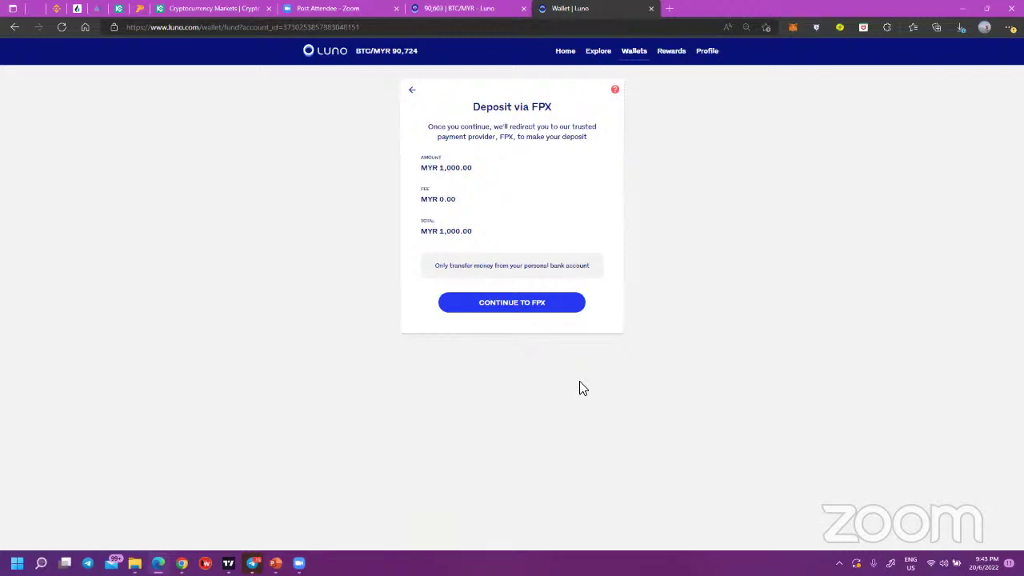
{"action": "left_click", "coordinate": [516, 312]}
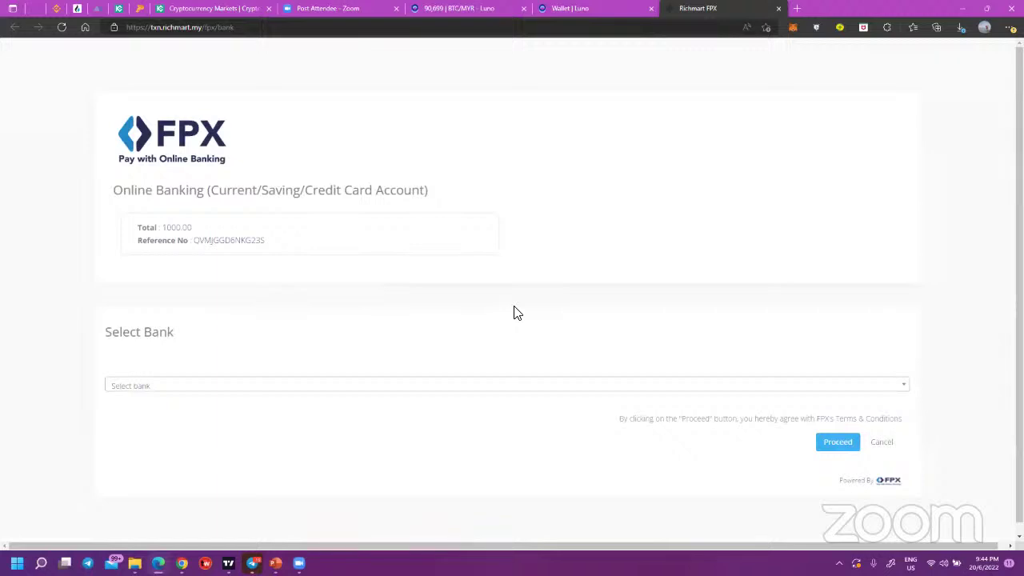
Step: Select Maybank2U as the paying bank on FPX and proceed to its login
{"action": "left_click", "coordinate": [259, 378]}
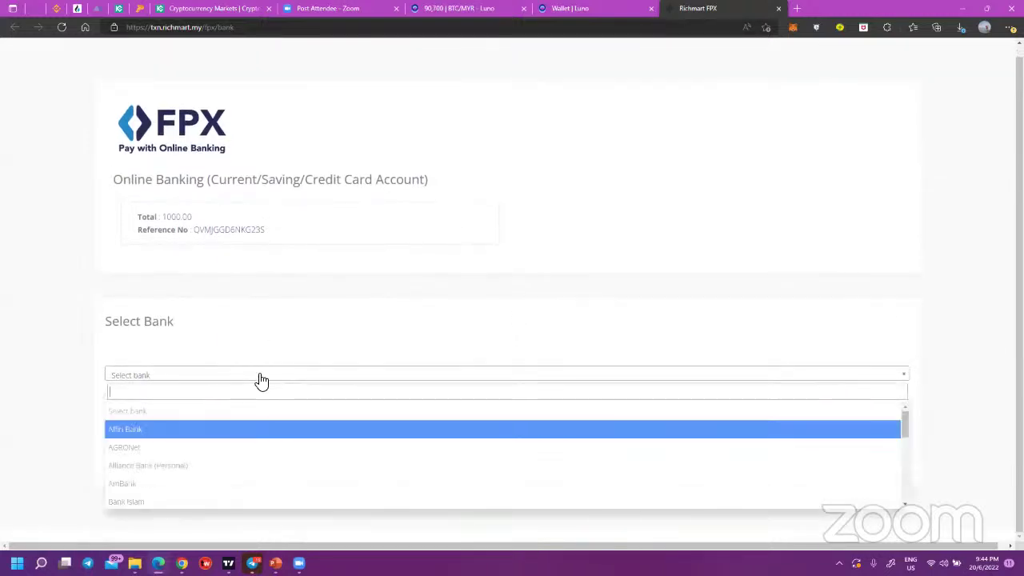
{"action": "scroll", "coordinate": [235, 432], "scroll_direction": "down", "scroll_amount": 1}
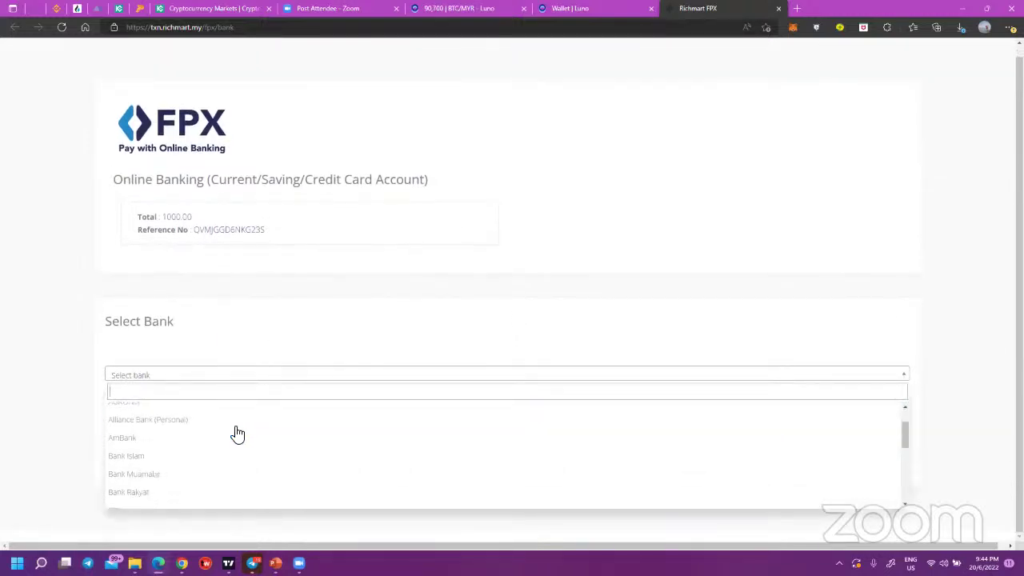
{"action": "scroll", "coordinate": [237, 433], "scroll_direction": "down", "scroll_amount": 4}
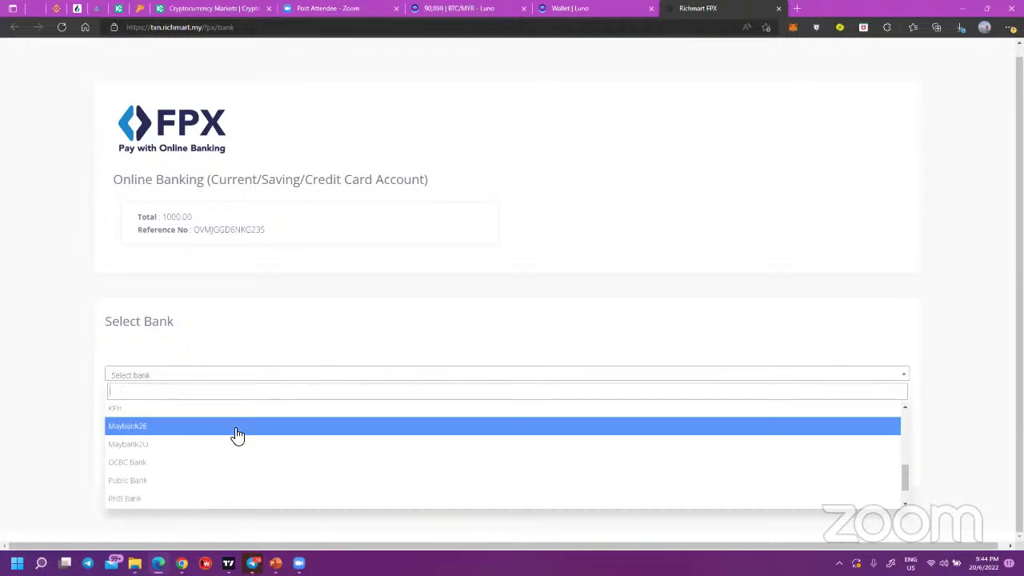
{"action": "left_click", "coordinate": [223, 445]}
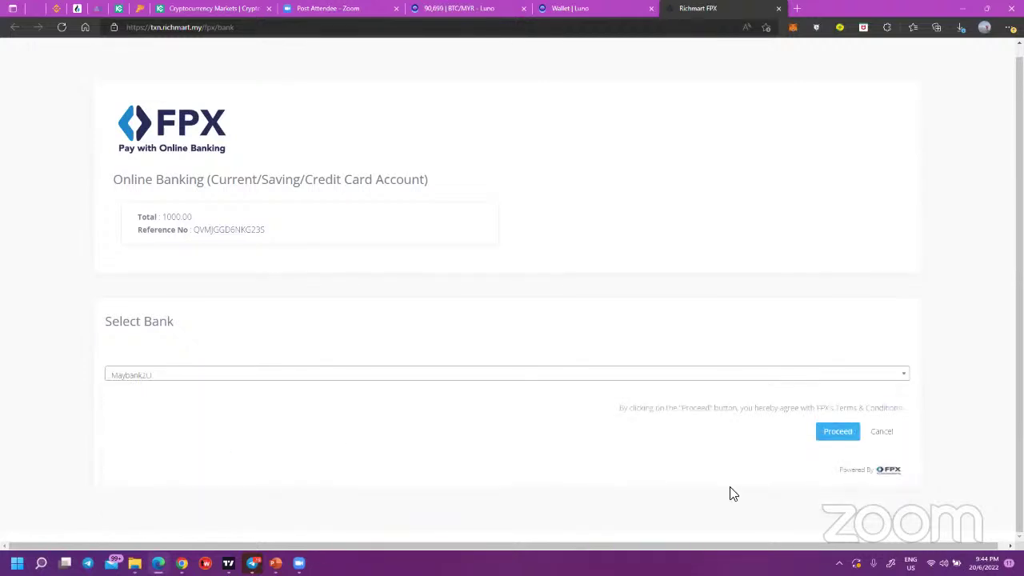
{"action": "left_click", "coordinate": [840, 437]}
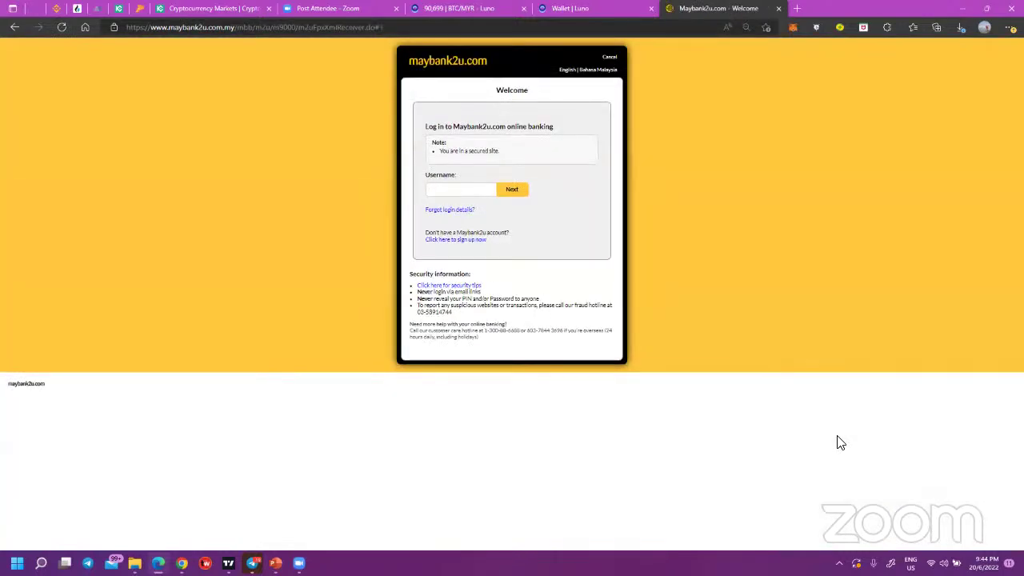
Step: Enter the account username in Maybank2u, then minimise the browser to show the Binance Coin chart
{"action": "left_click", "coordinate": [964, 8]}
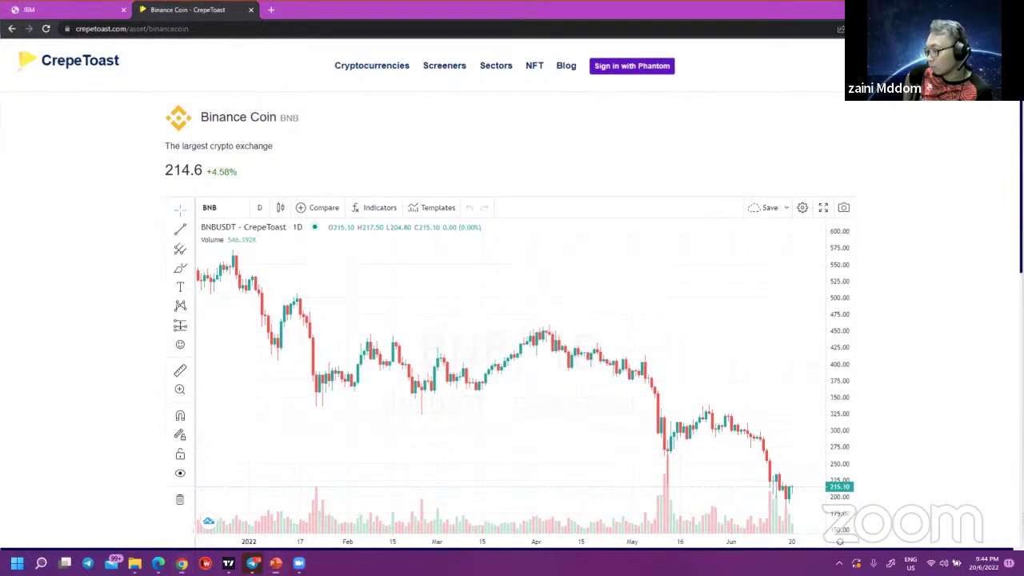
Step: Briefly reveal the 04 | SPOT TRADING (CEX) slide, then return to the Maybank2u login
{"action": "key", "text": "super+Down"}
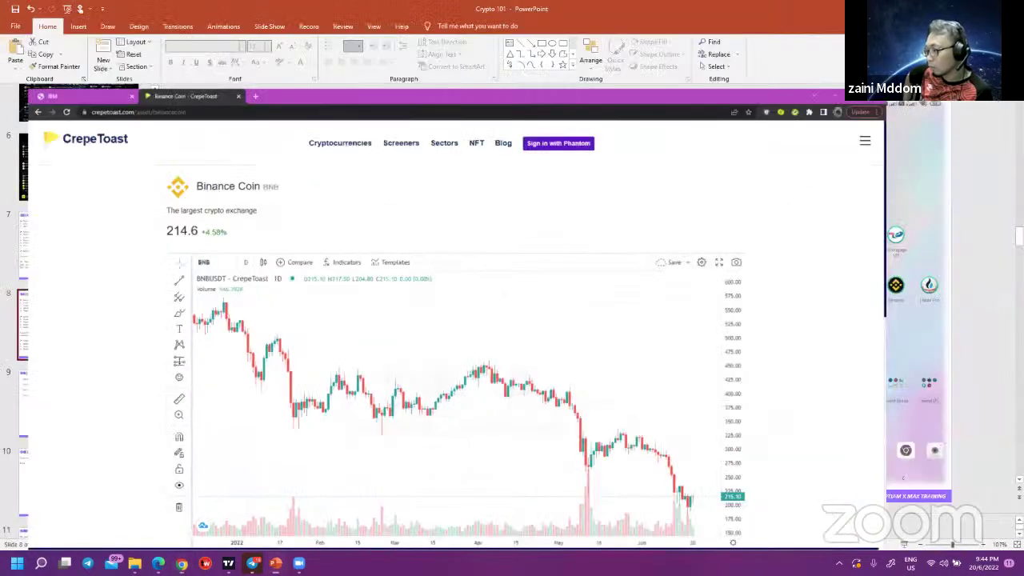
{"action": "key", "text": "super+Down"}
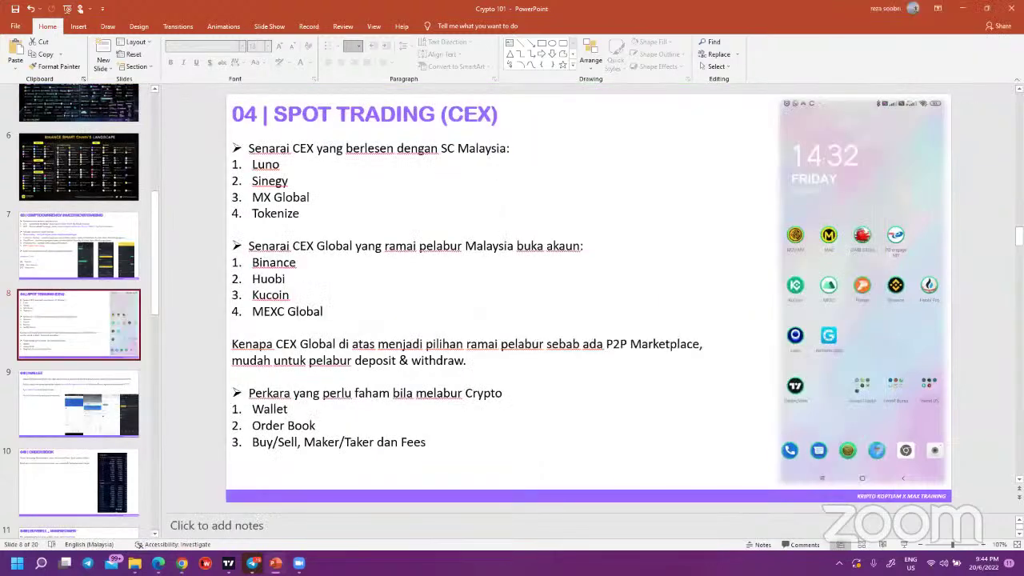
{"action": "left_click", "coordinate": [182, 563]}
{"action": "key", "text": "super+Up"}
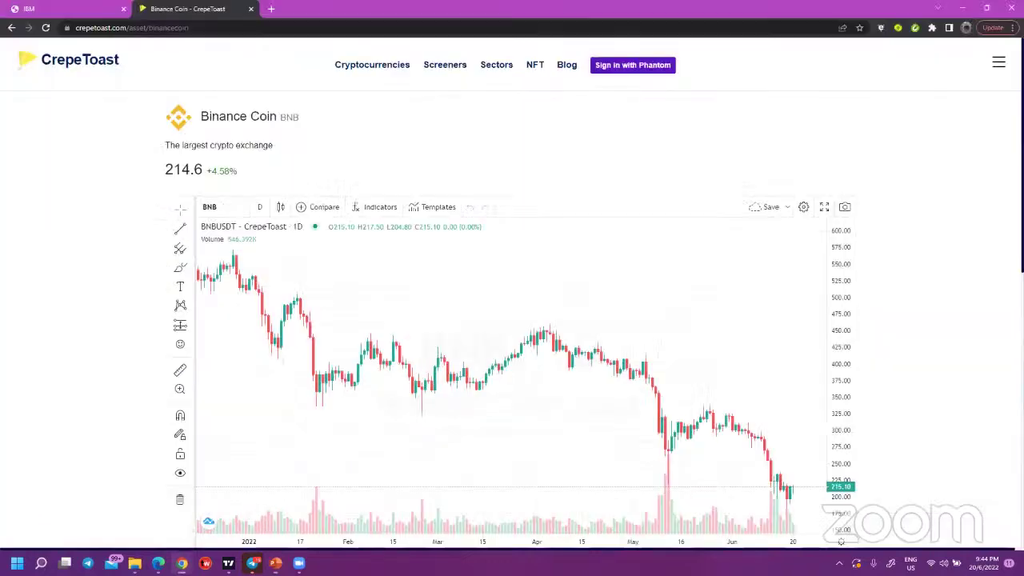
{"action": "left_click", "coordinate": [158, 562]}
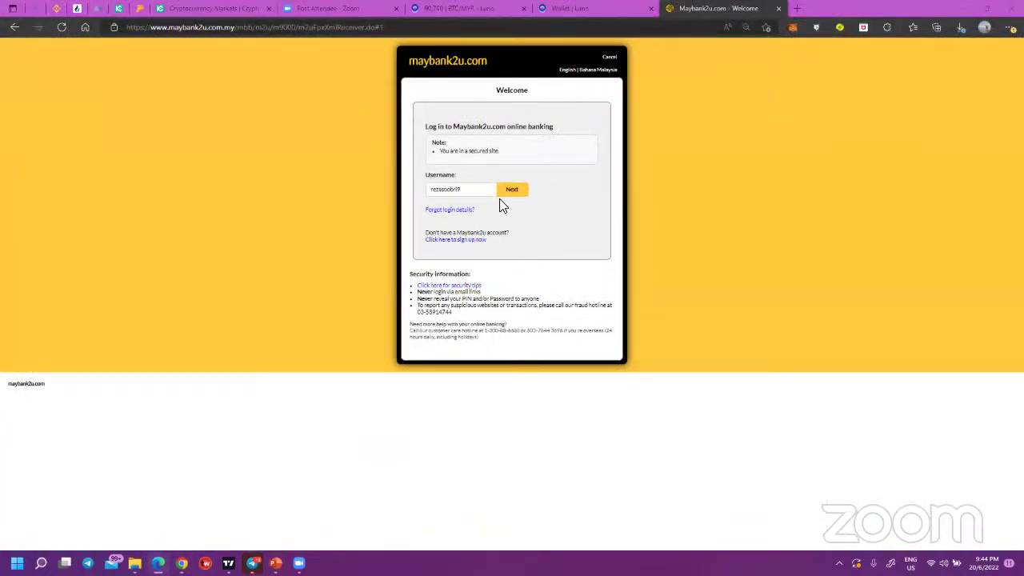
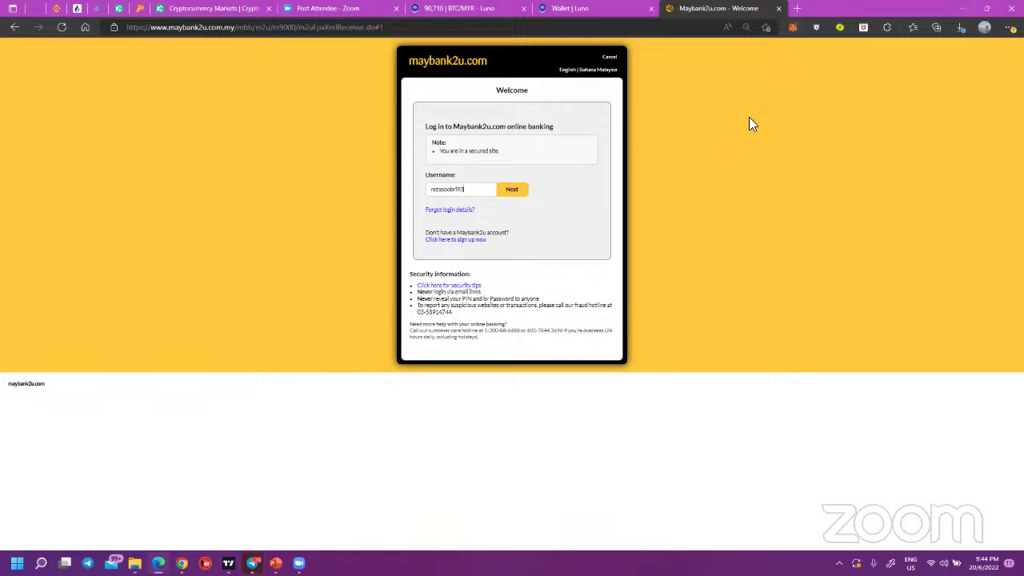
Step: Complete the username's last character, cancel the Maybank2u login, and restore the browser window
{"action": "left_click", "coordinate": [608, 59]}
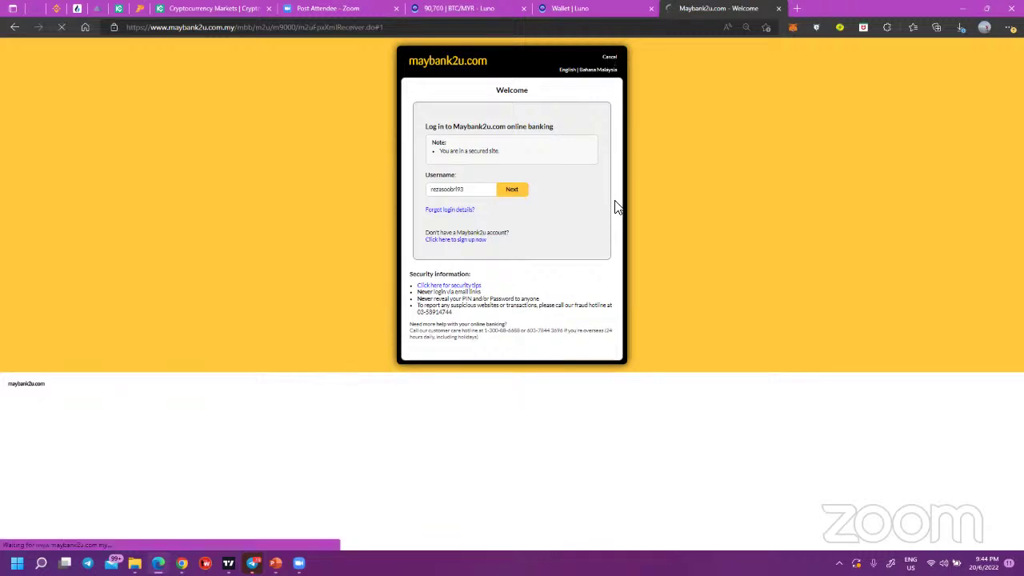
{"action": "left_click", "coordinate": [610, 60]}
{"action": "key", "text": "super+Down"}
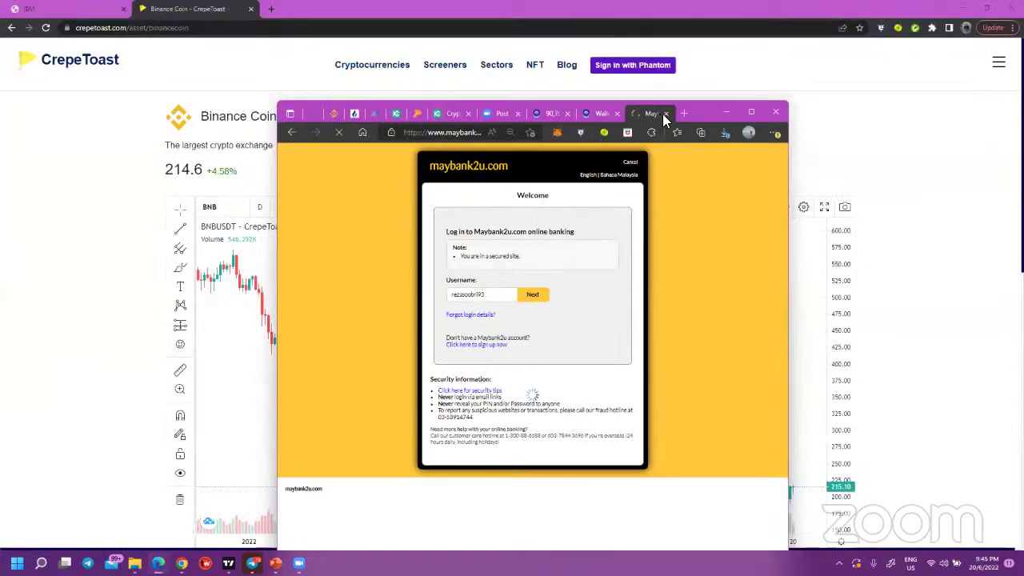
Step: Close the Maybank2u tab and maximise the Luno Wallets window showing MYR 0.70
{"action": "left_click", "coordinate": [665, 113]}
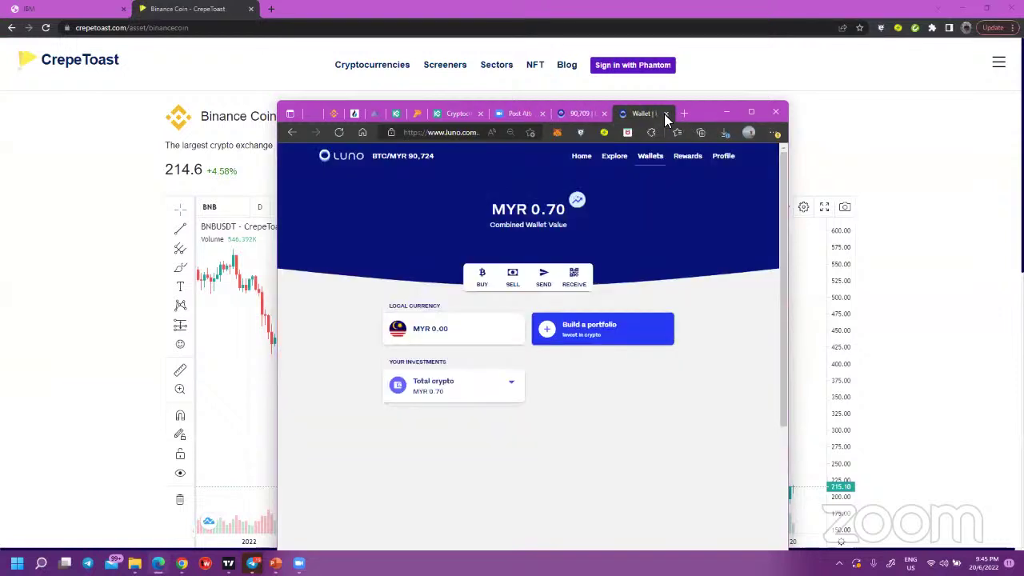
{"action": "left_click", "coordinate": [748, 114]}
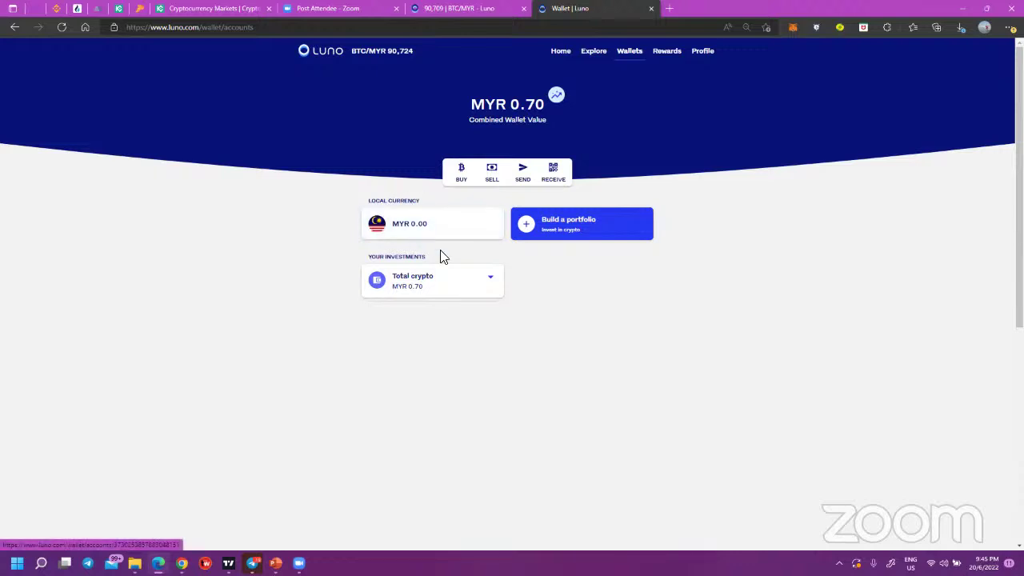
{"action": "left_click", "coordinate": [491, 280]}
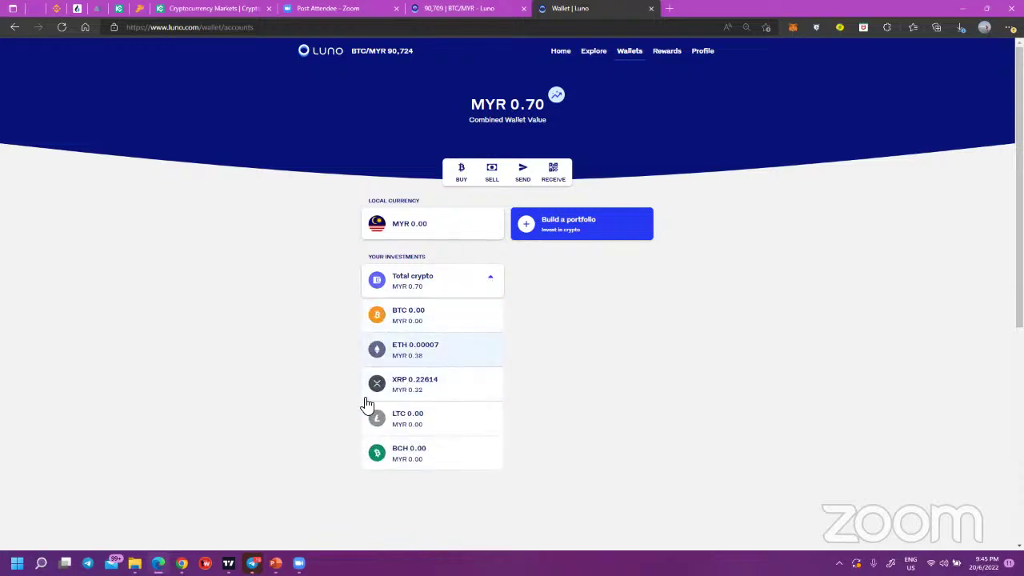
{"action": "left_click", "coordinate": [484, 284]}
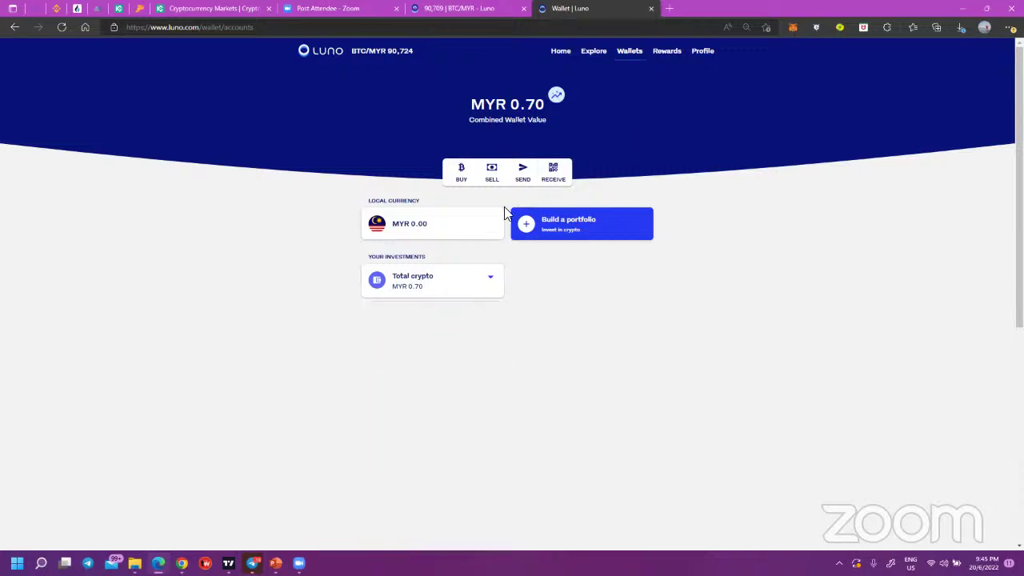
{"action": "left_click", "coordinate": [589, 233]}
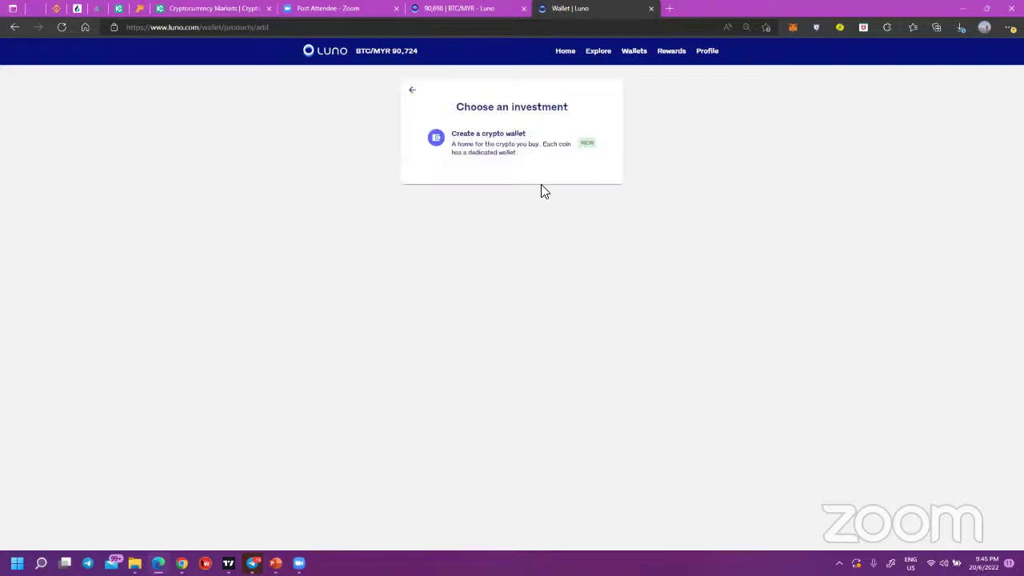
{"action": "left_click", "coordinate": [502, 141]}
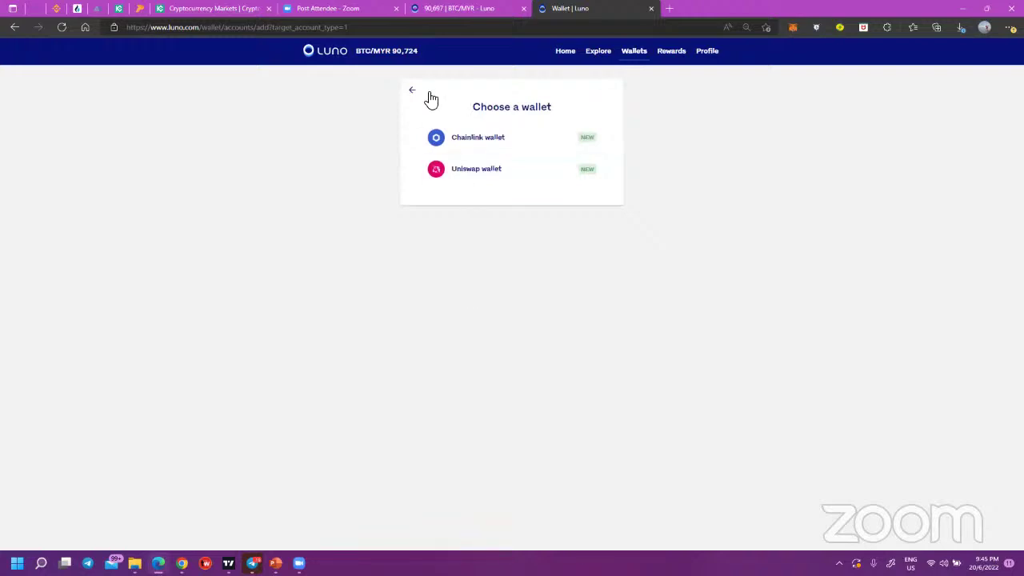
{"action": "left_click", "coordinate": [411, 90]}
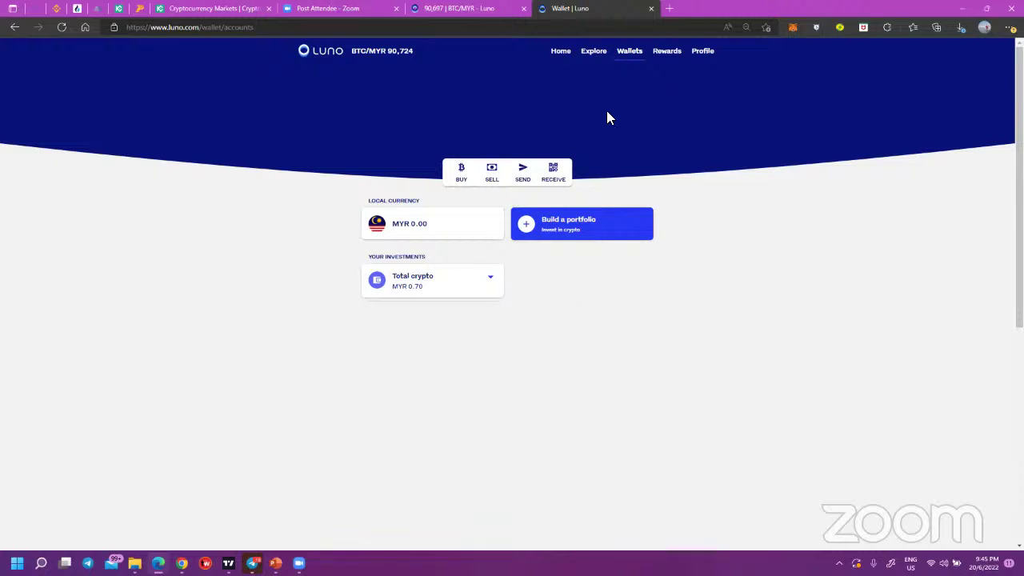
Step: Pick Bitcoin under BUY, then go to Luno's Exchange page and restore the window
{"action": "left_click", "coordinate": [464, 179]}
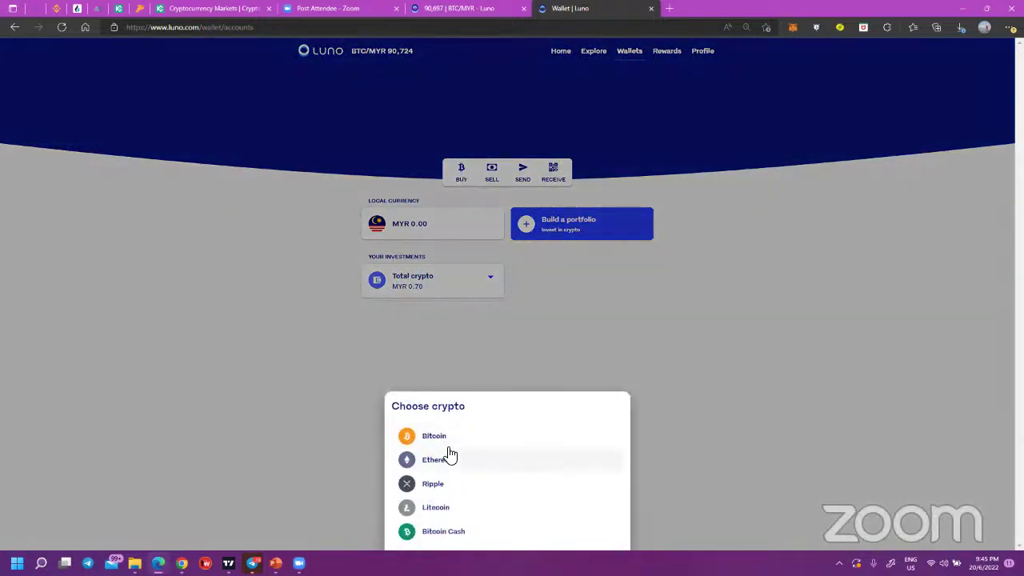
{"action": "left_click", "coordinate": [443, 440]}
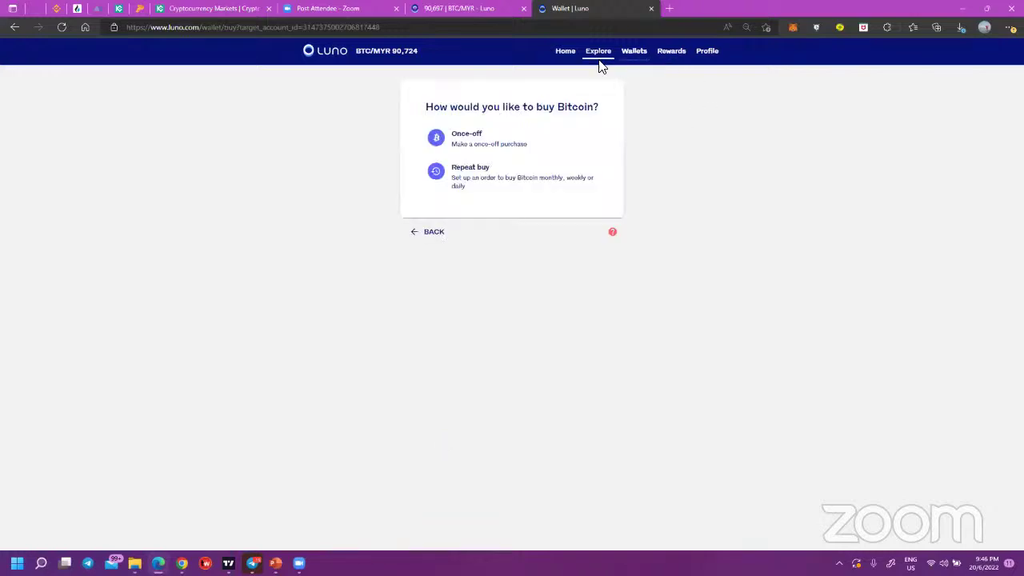
{"action": "left_click", "coordinate": [319, 55]}
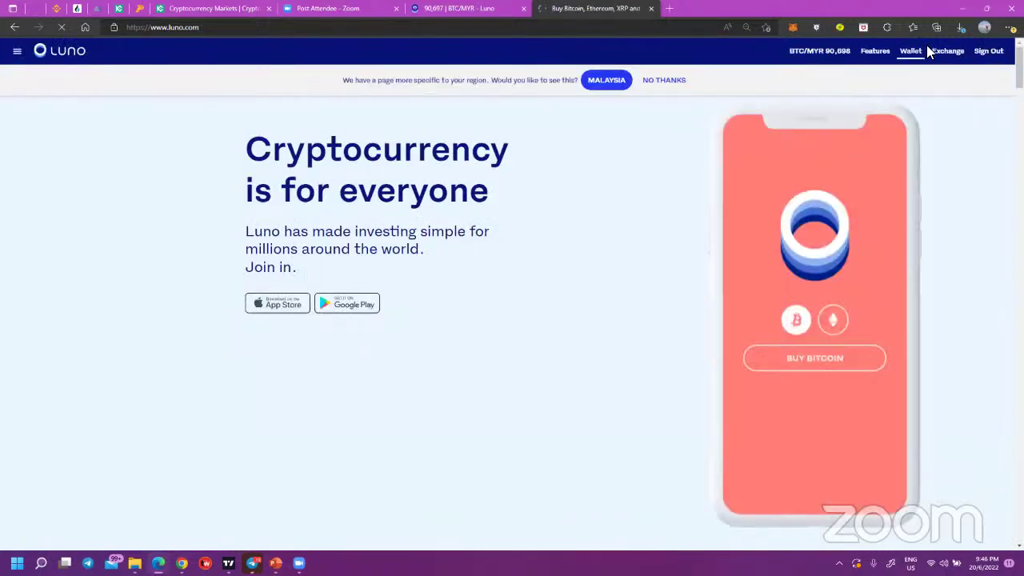
{"action": "left_click", "coordinate": [941, 57]}
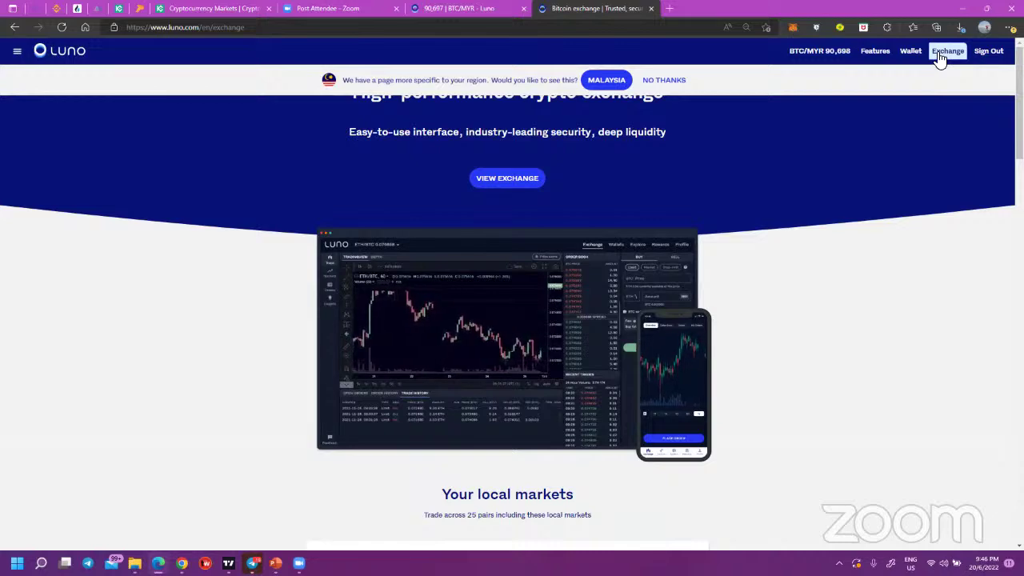
{"action": "left_click", "coordinate": [986, 8]}
Step: Run the PowerPoint slide show full screen on slide 8, swapping out presenter view
{"action": "left_click", "coordinate": [826, 99]}
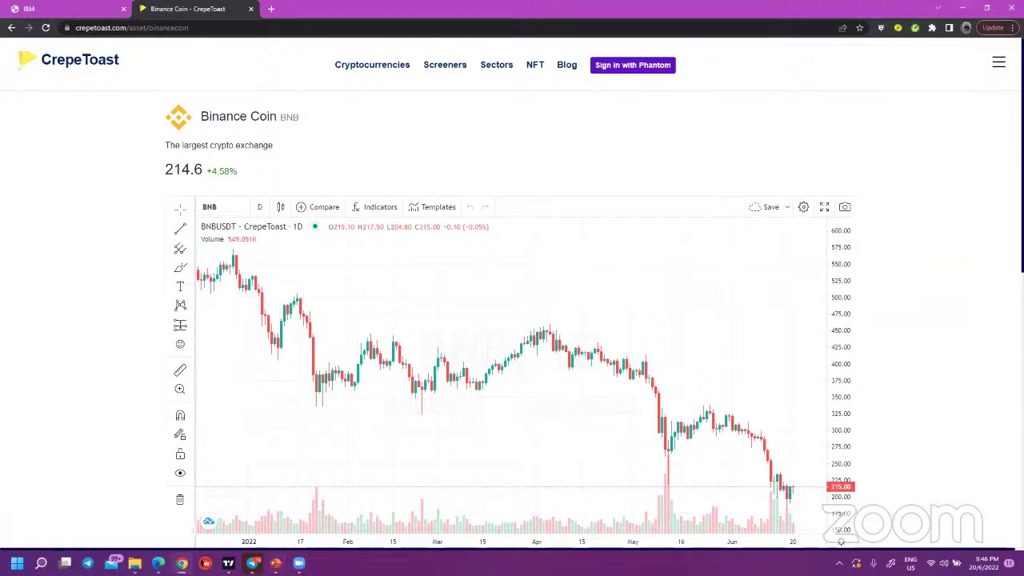
{"action": "key", "text": "alt+Tab"}
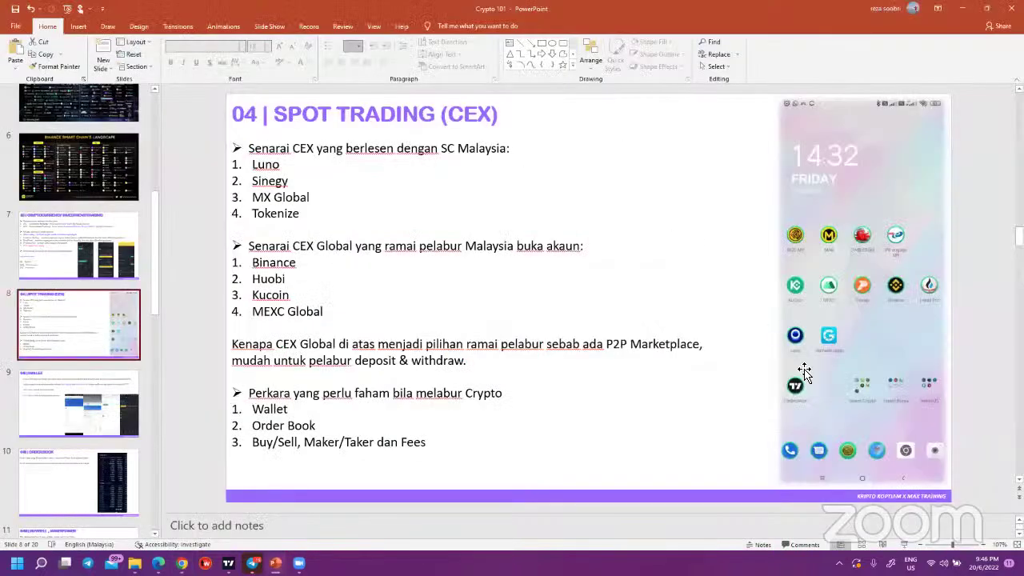
{"action": "left_click", "coordinate": [905, 546]}
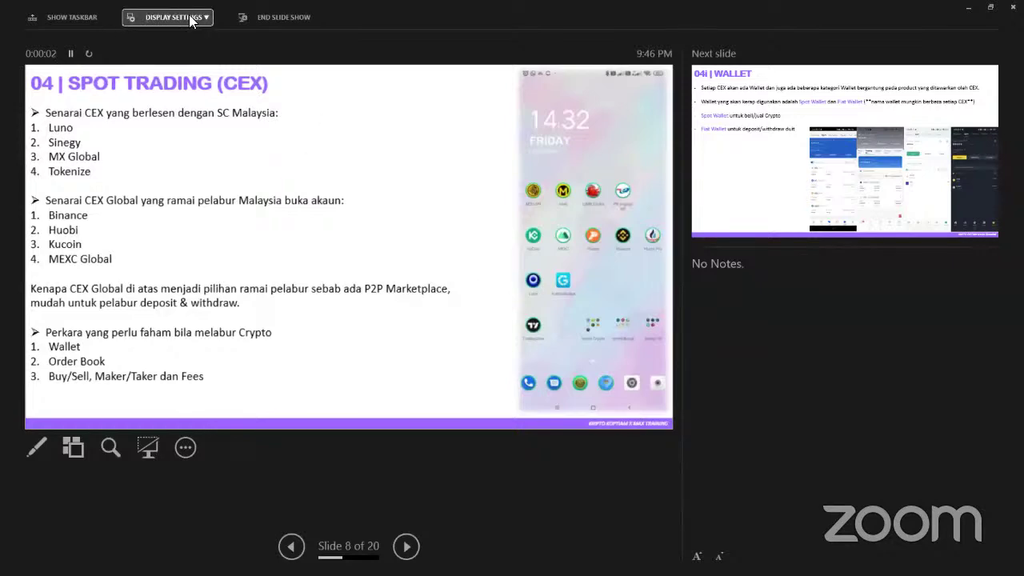
{"action": "left_click", "coordinate": [189, 18]}
{"action": "left_click", "coordinate": [189, 35]}
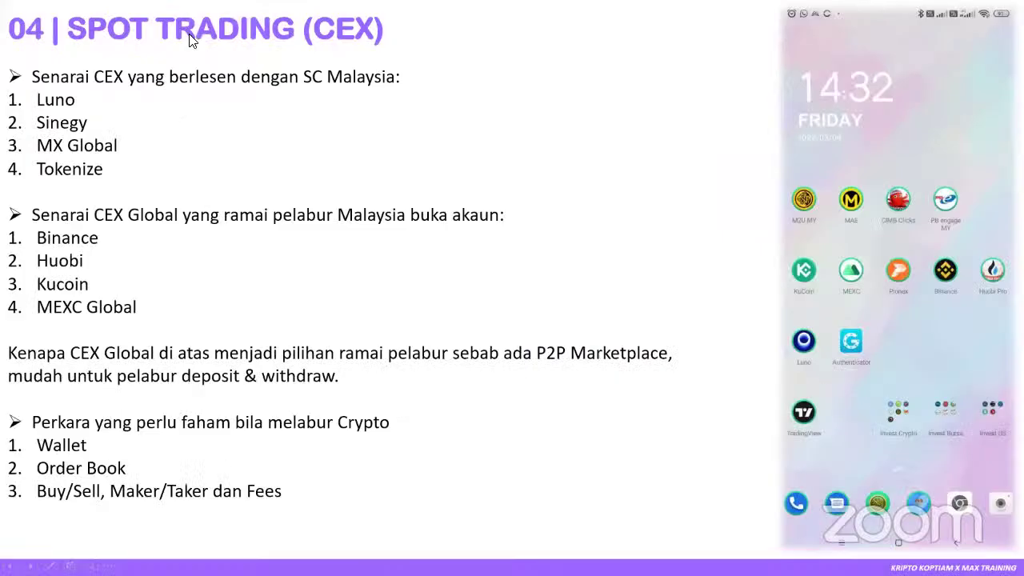
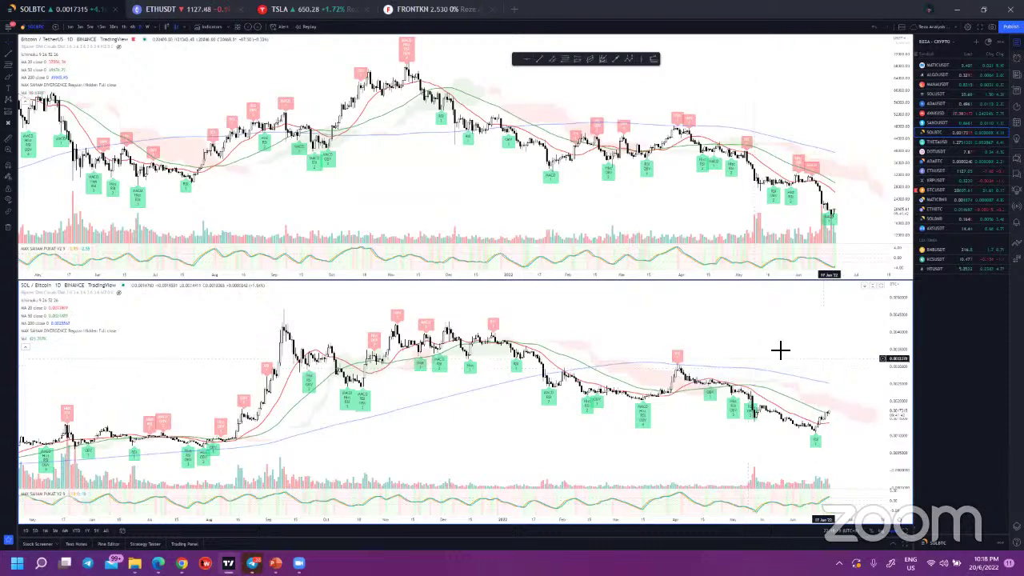
Step: Shift the SOL/BTC chart slightly sideways and bring up the line drawing tools
{"action": "left_click_drag", "start_coordinate": [777, 348], "coordinate": [782, 347]}
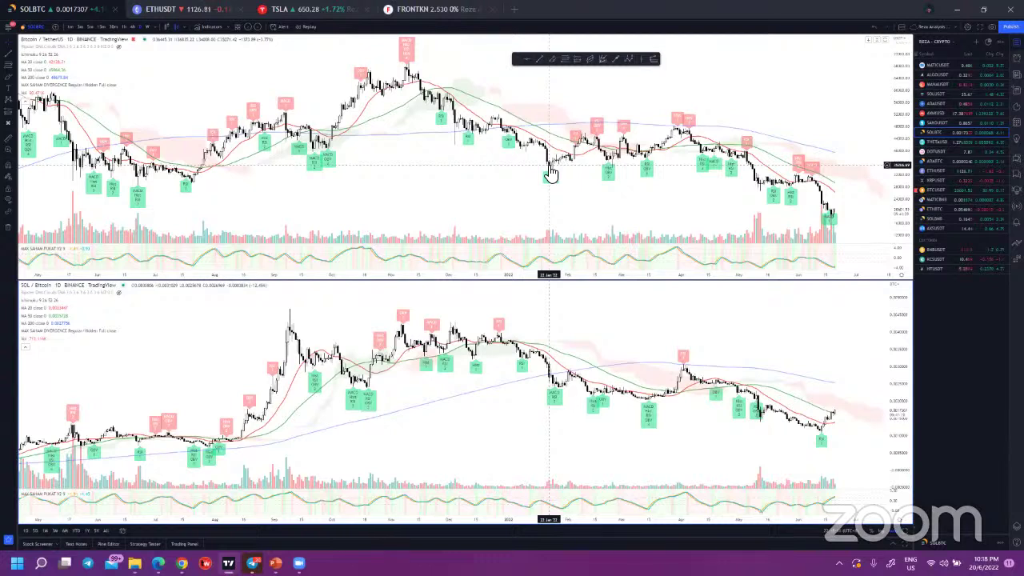
{"action": "left_click", "coordinate": [16, 55]}
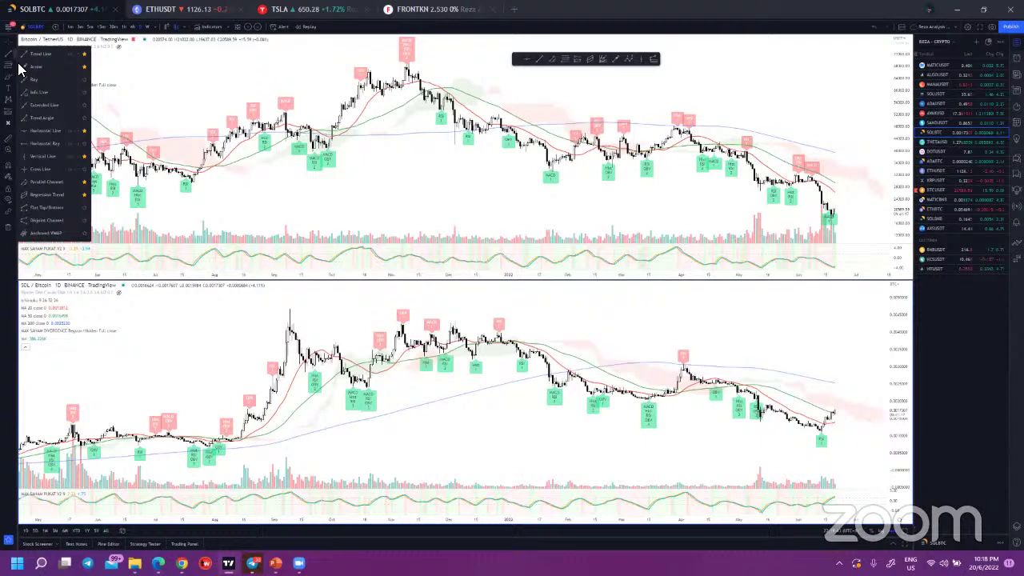
Step: Draw a red vertical line at 21 Jan 2022 spanning both charts, leaving BTC/USDT active
{"action": "left_click", "coordinate": [38, 160]}
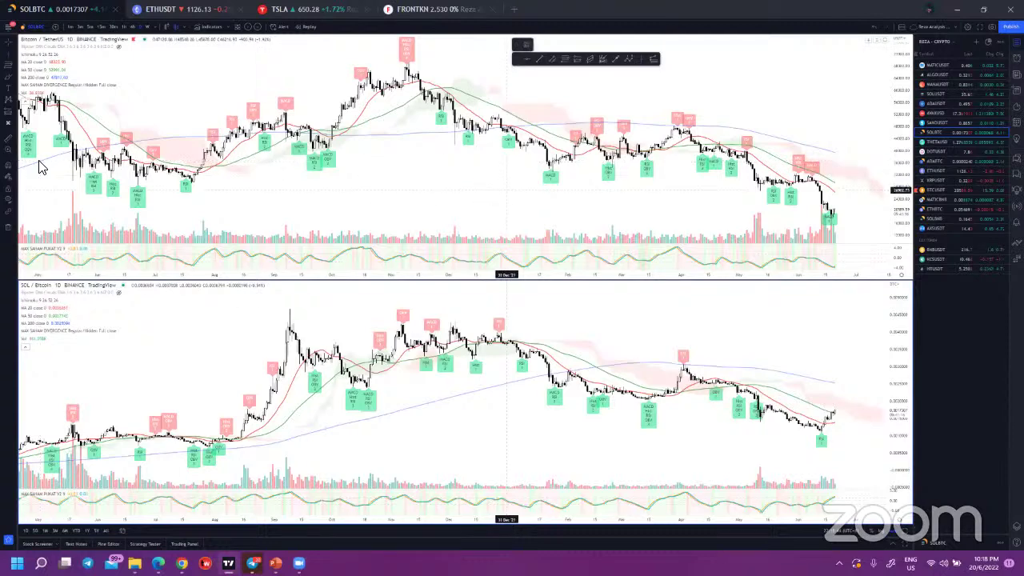
{"action": "left_click", "coordinate": [547, 49]}
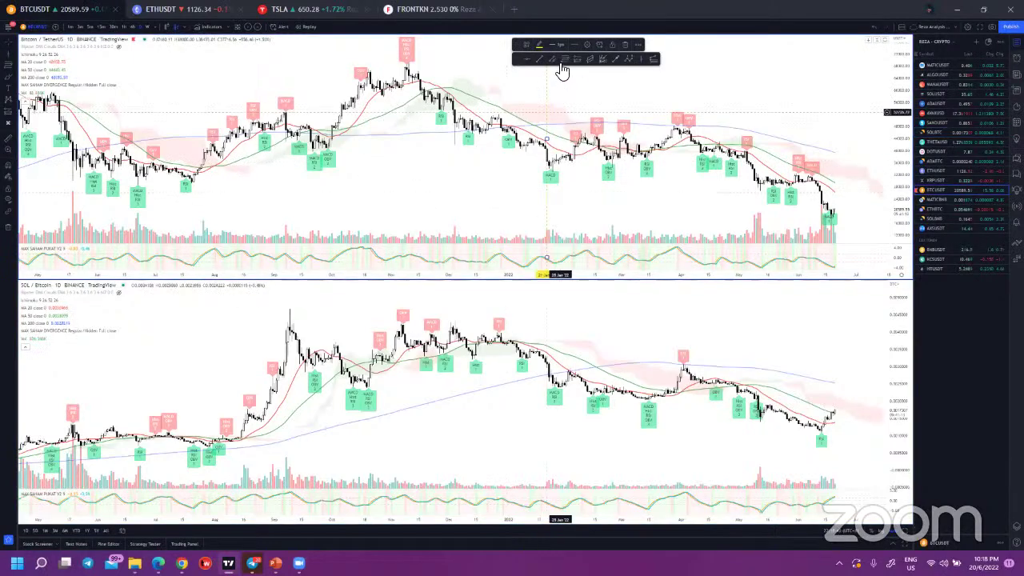
{"action": "left_click", "coordinate": [539, 45]}
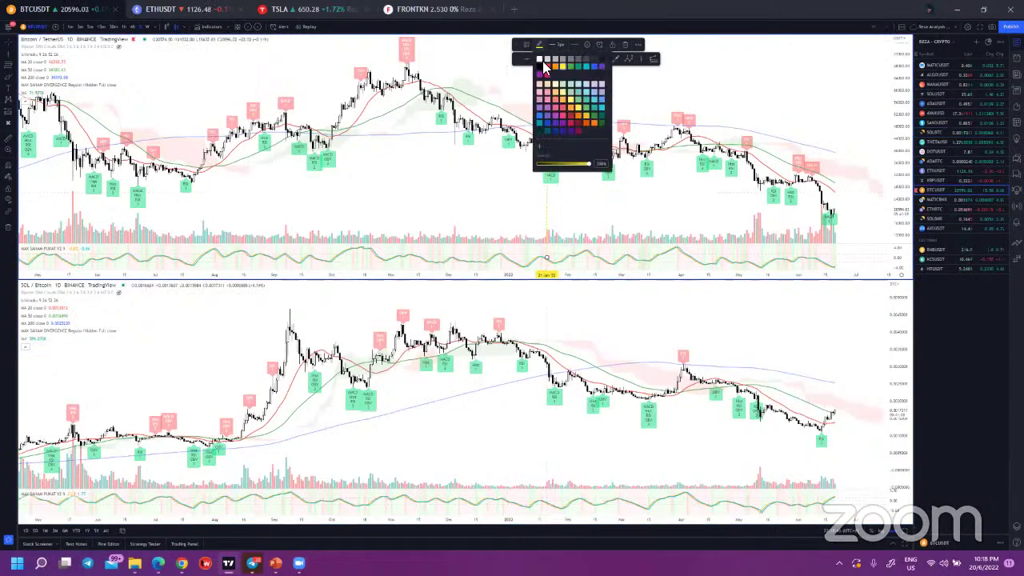
{"action": "left_click", "coordinate": [545, 74]}
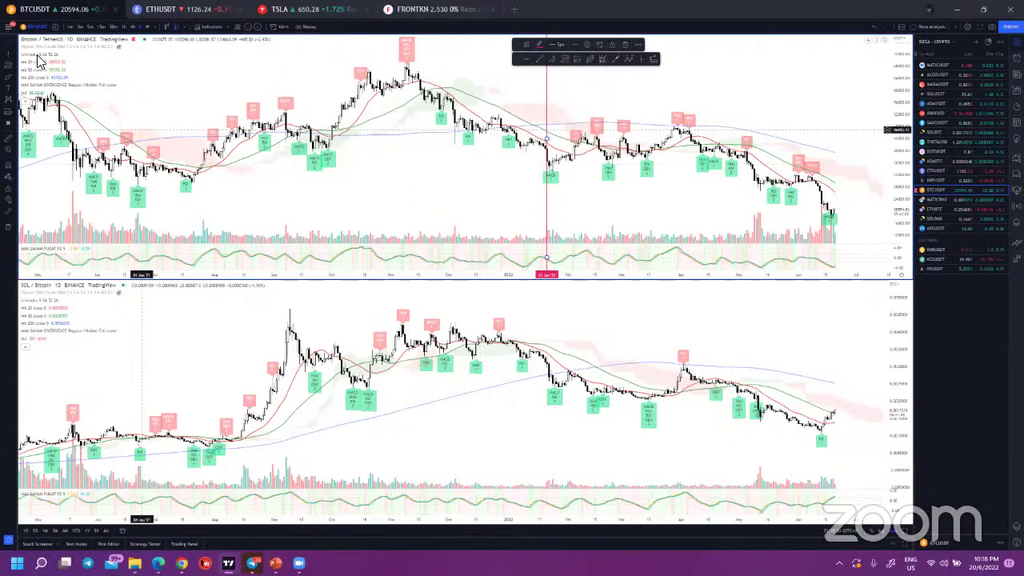
{"action": "left_click", "coordinate": [391, 265]}
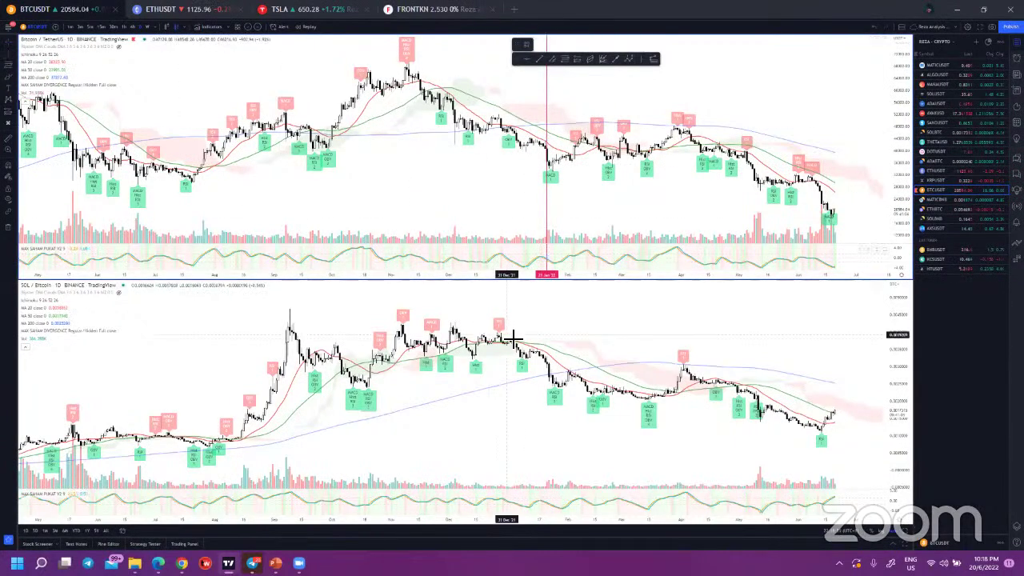
{"action": "left_click", "coordinate": [548, 351]}
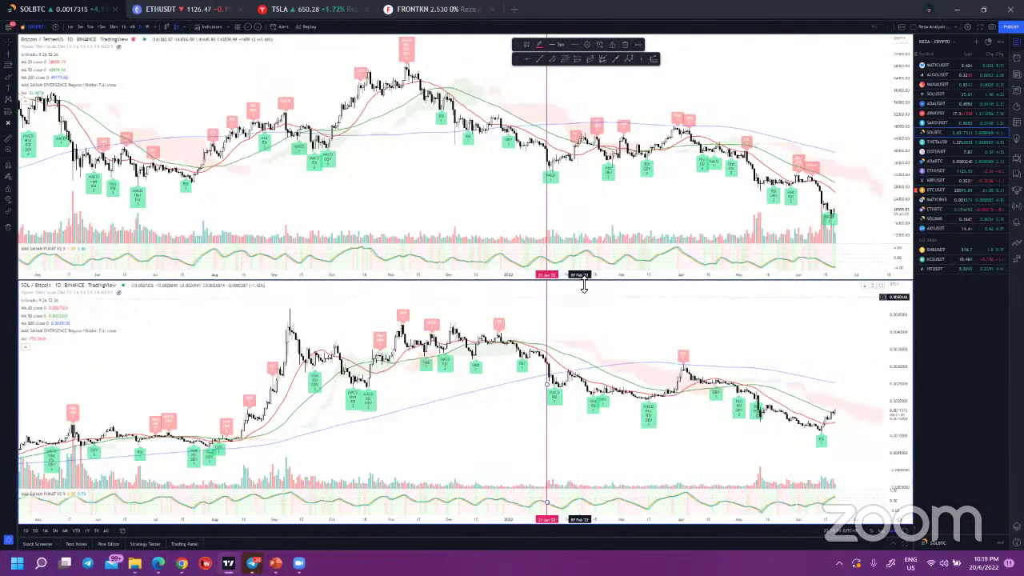
{"action": "left_click", "coordinate": [578, 200]}
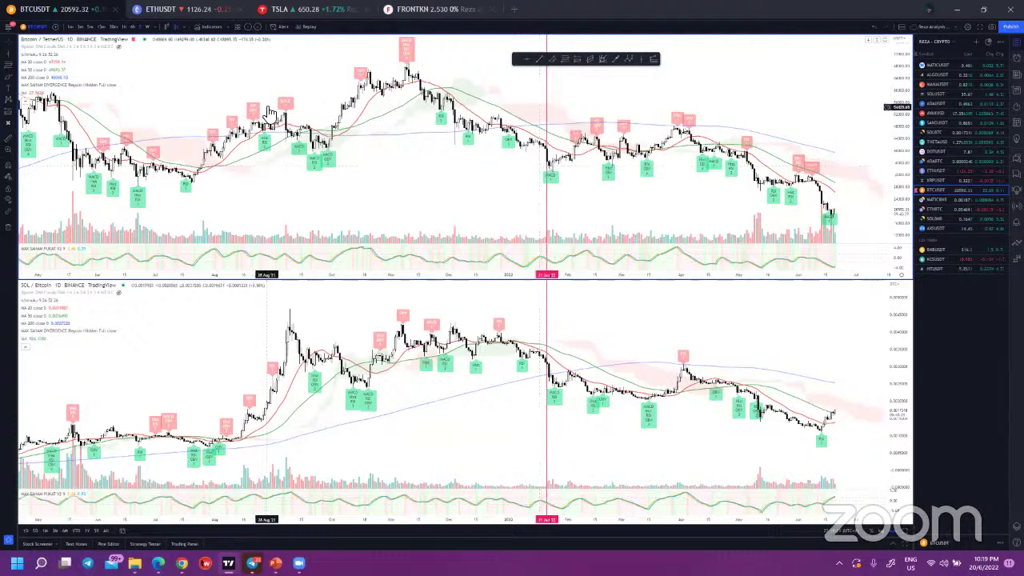
Step: Draw a Price Range box on the SOL/BTC chart just after the vertical line
{"action": "left_click", "coordinate": [16, 55]}
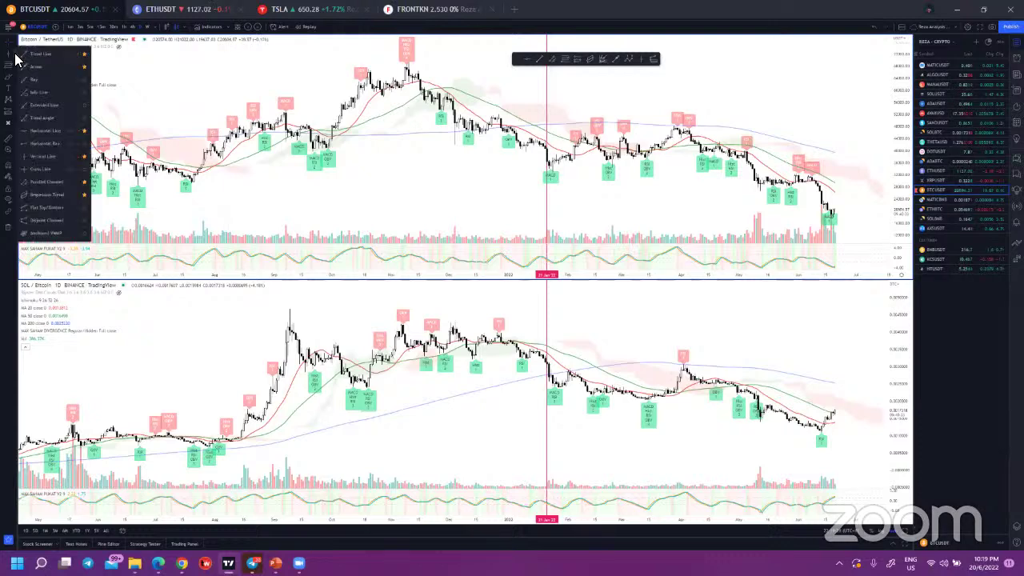
{"action": "left_click", "coordinate": [13, 112]}
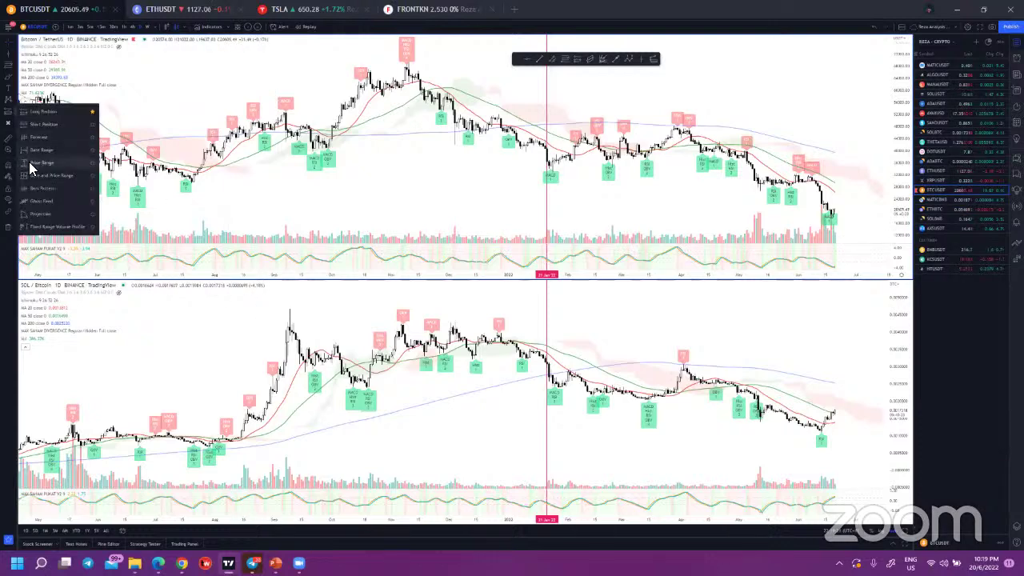
{"action": "left_click", "coordinate": [32, 164]}
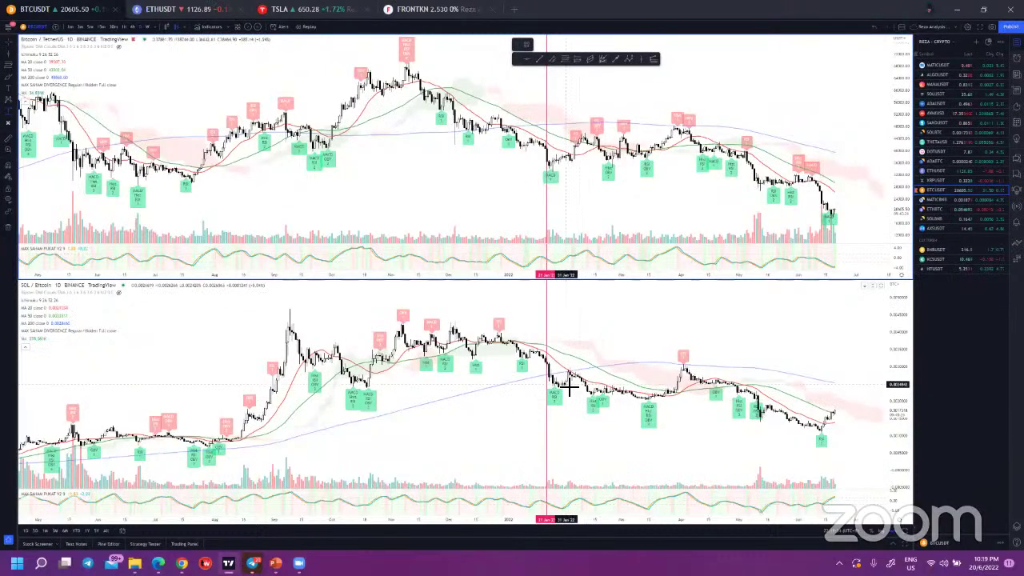
{"action": "left_click", "coordinate": [570, 389]}
{"action": "left_click", "coordinate": [571, 372]}
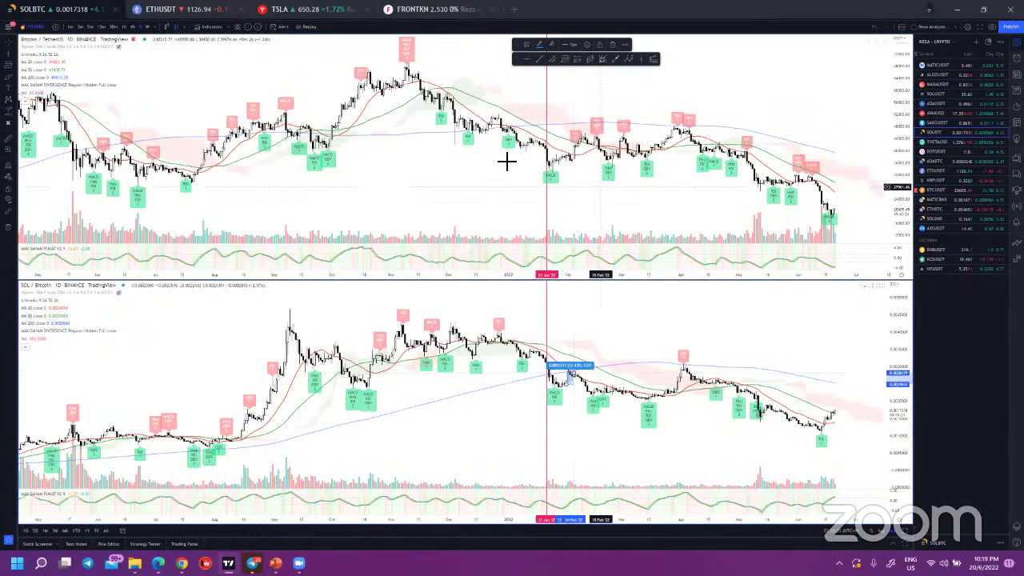
{"action": "key", "text": "Escape"}
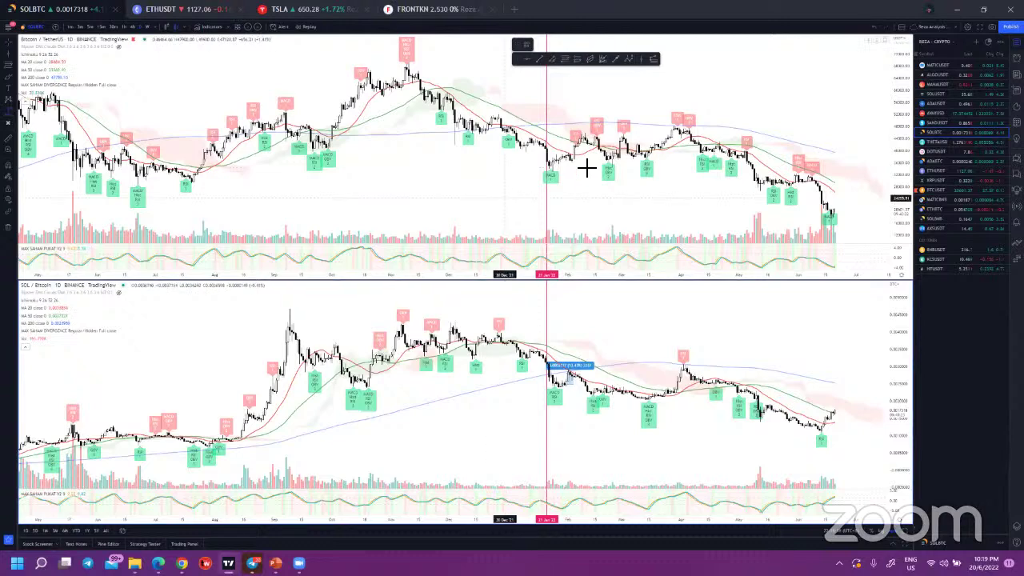
Step: Draw a second Price Range box on the BTC/USDT chart and deselect it
{"action": "left_click", "coordinate": [550, 166]}
{"action": "left_click", "coordinate": [576, 150]}
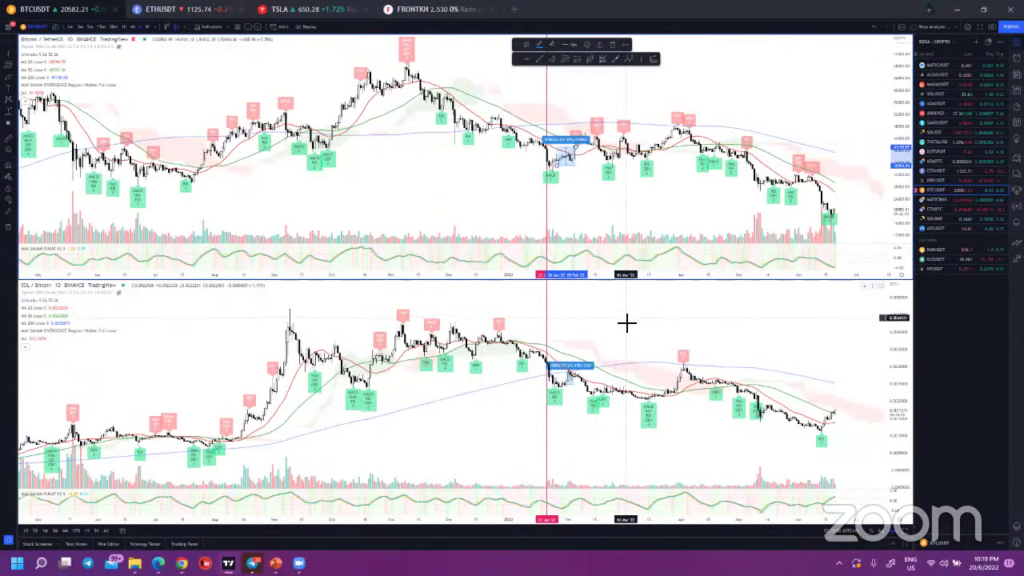
{"action": "left_click", "coordinate": [593, 192]}
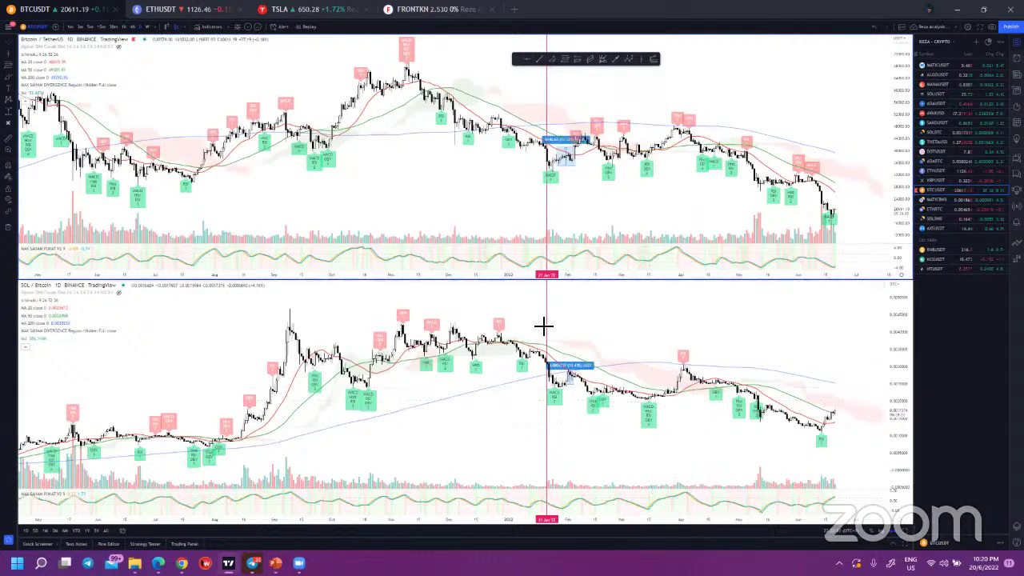
{"action": "left_click", "coordinate": [324, 321]}
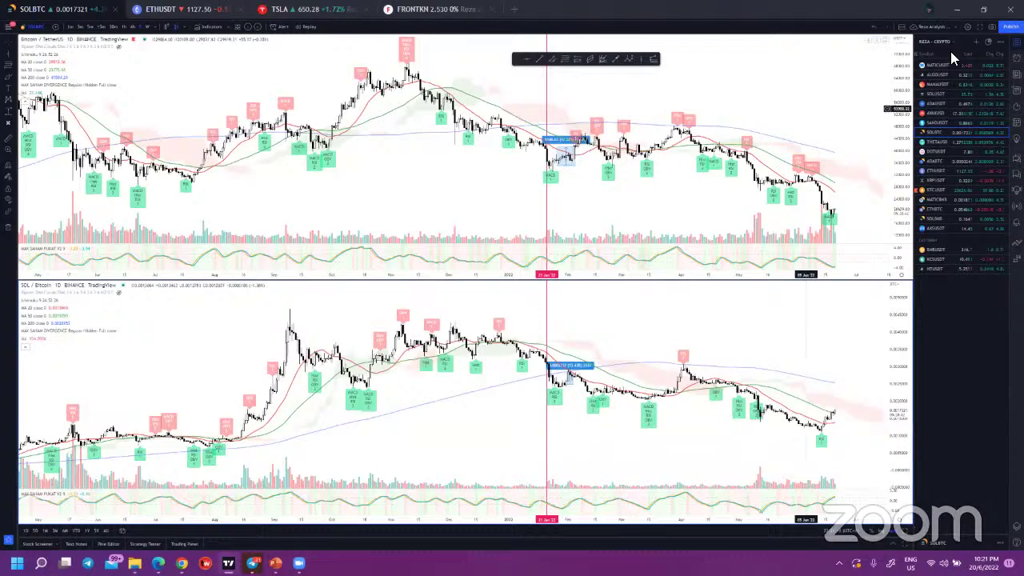
Step: Start the PowerPoint slide show from slide 14, swapping presenter view for the full-screen slide
{"action": "left_click", "coordinate": [964, 9]}
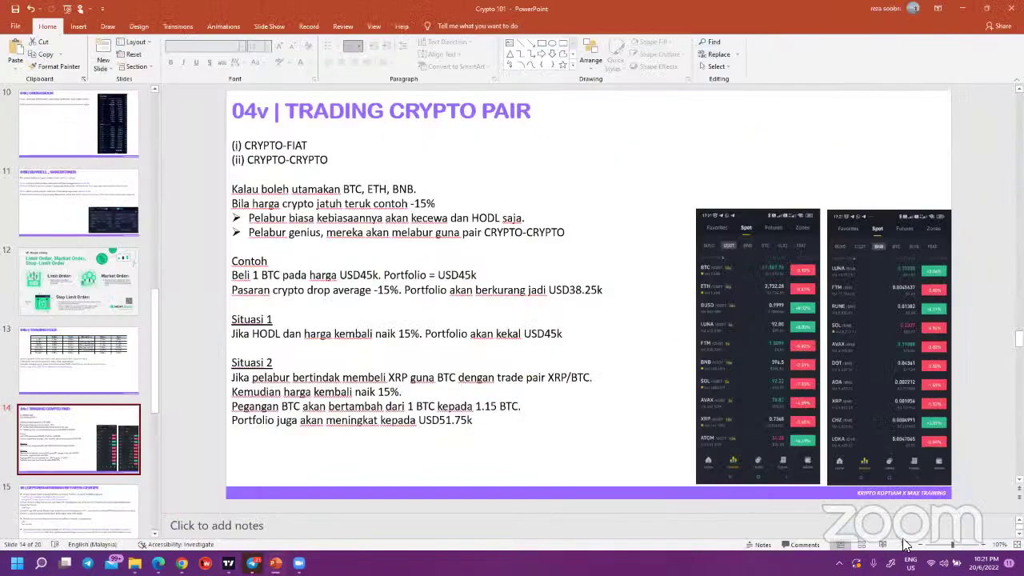
{"action": "left_click", "coordinate": [899, 545]}
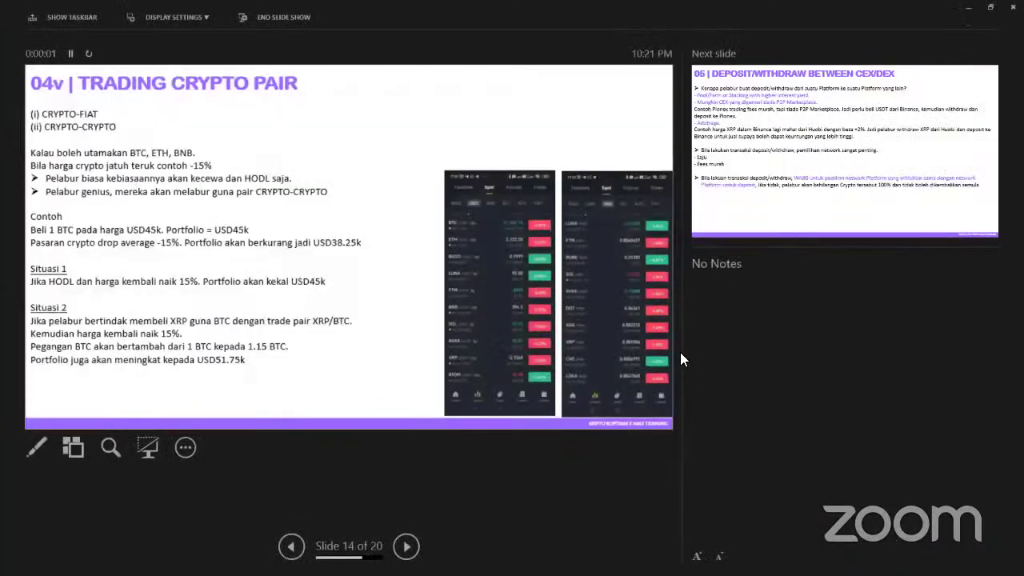
{"action": "left_click", "coordinate": [185, 21]}
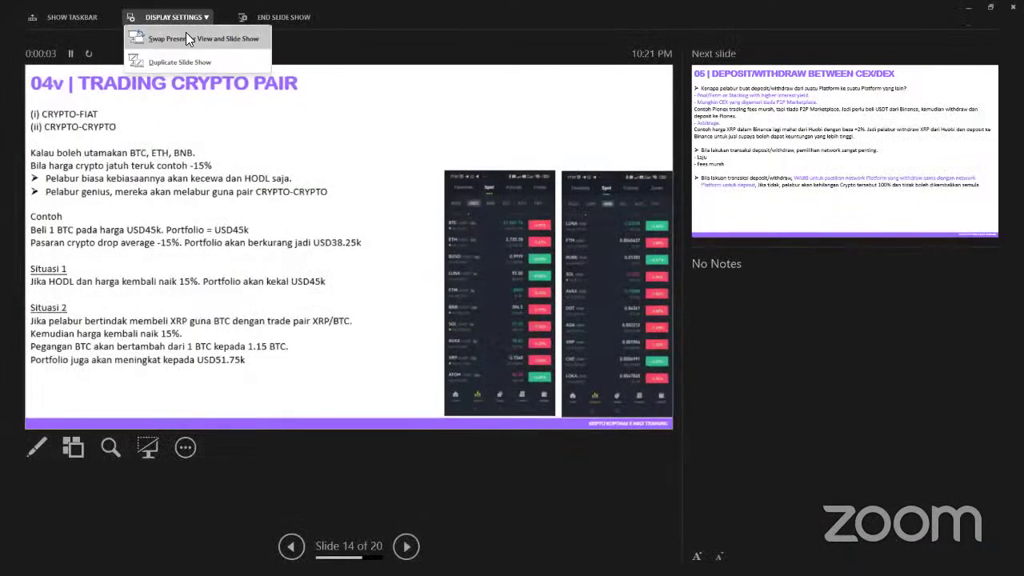
{"action": "left_click", "coordinate": [186, 38]}
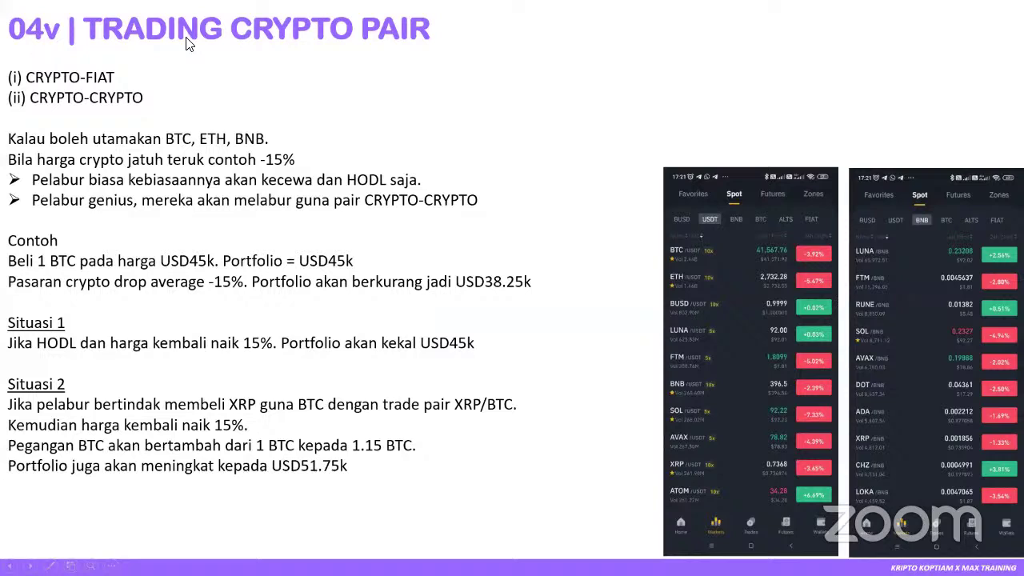
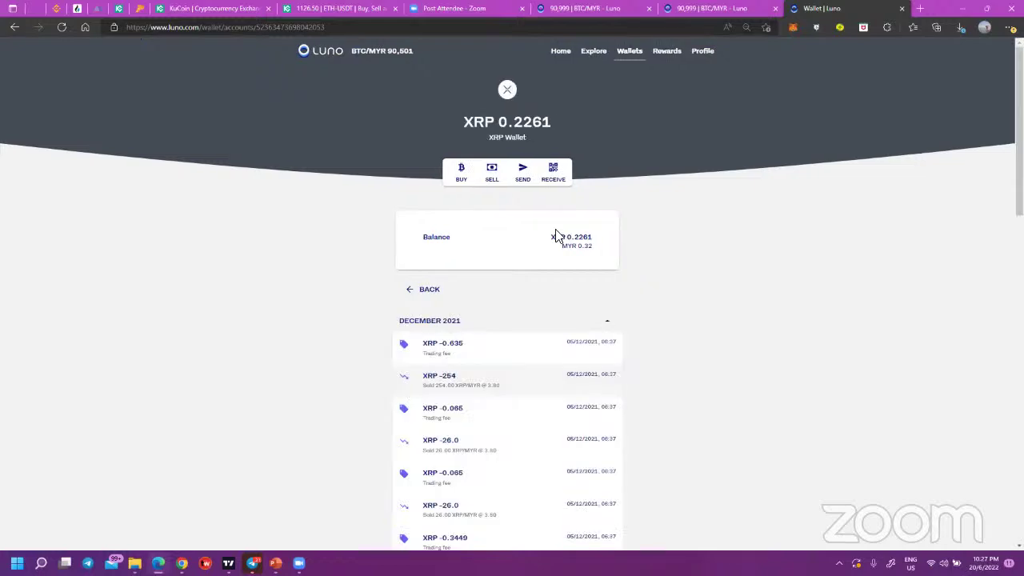
Step: Open the 'Who are you sending Ripple to?' form from the Luno XRP Wallet
{"action": "left_click", "coordinate": [523, 173]}
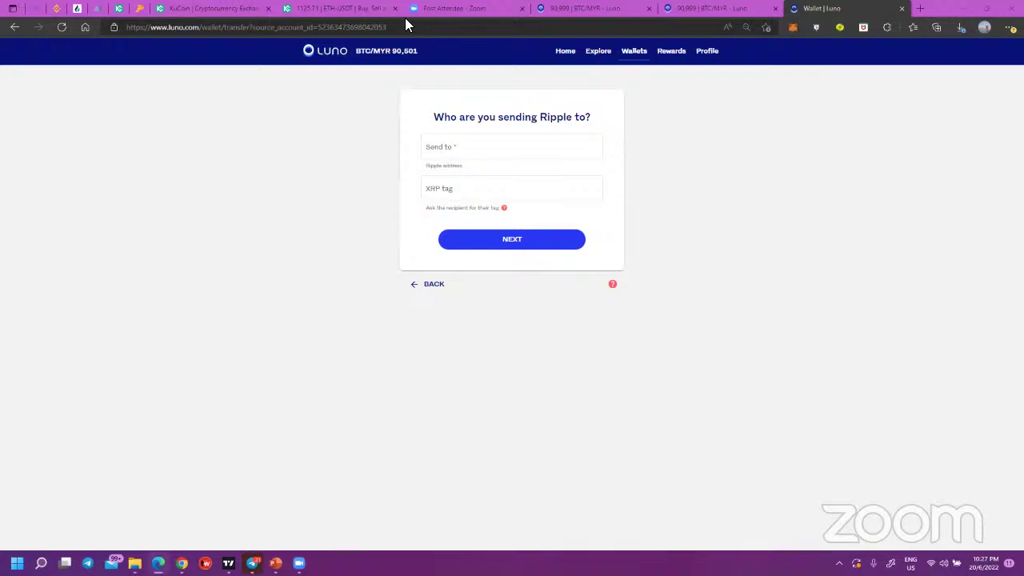
Step: Switch to the KuCoin ETH-USDT tab and open the KR account profile page
{"action": "left_click", "coordinate": [344, 8]}
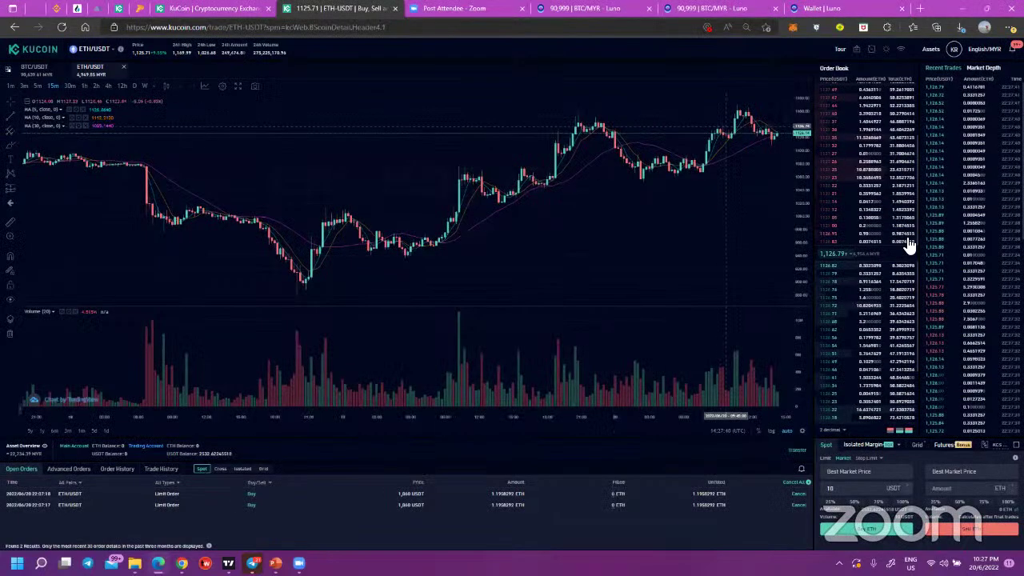
{"action": "left_click", "coordinate": [952, 51]}
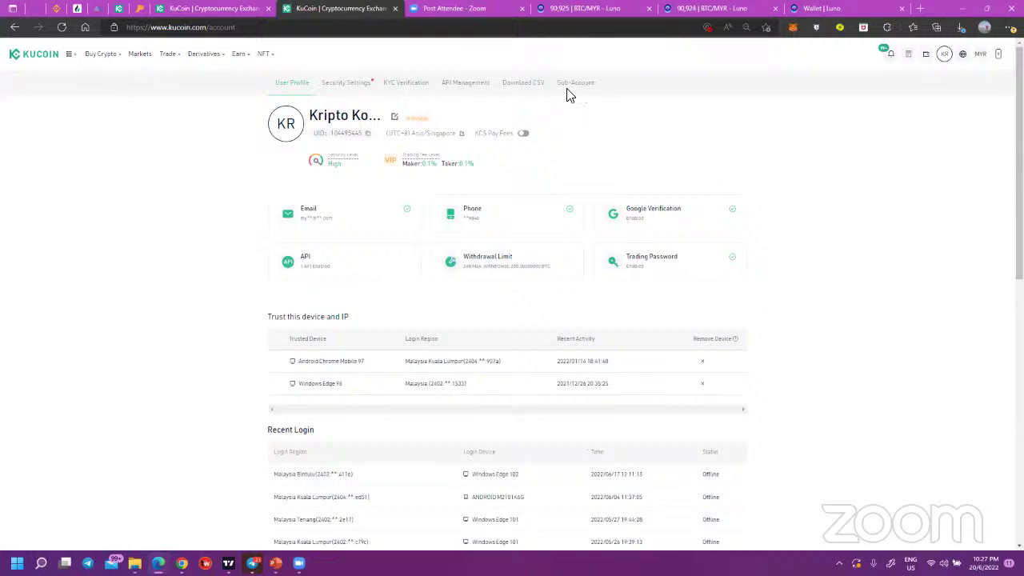
Step: Review the KuCoin Main Account coin balances and glance back at the Luno send form
{"action": "left_click", "coordinate": [927, 56]}
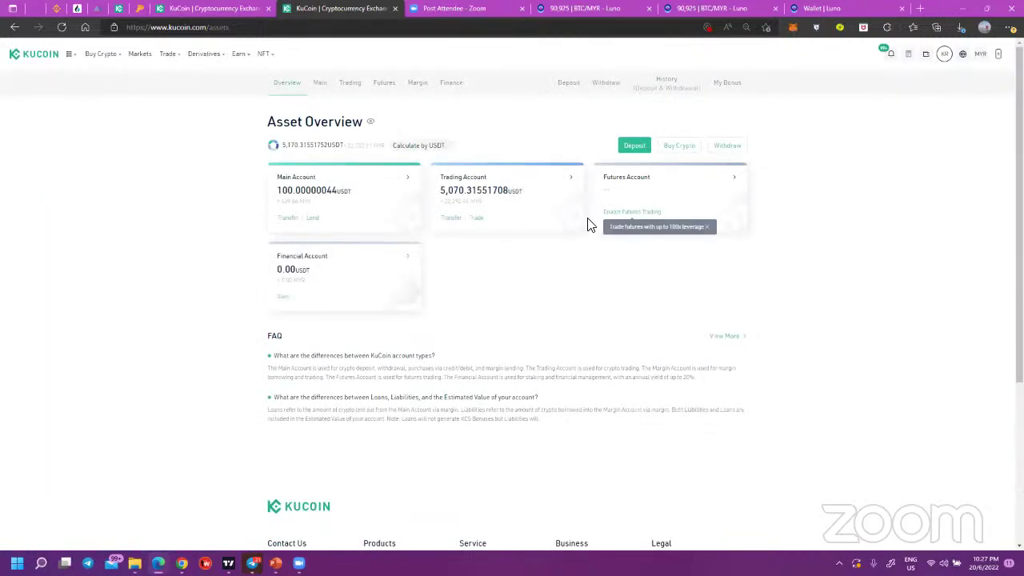
{"action": "left_click", "coordinate": [370, 189]}
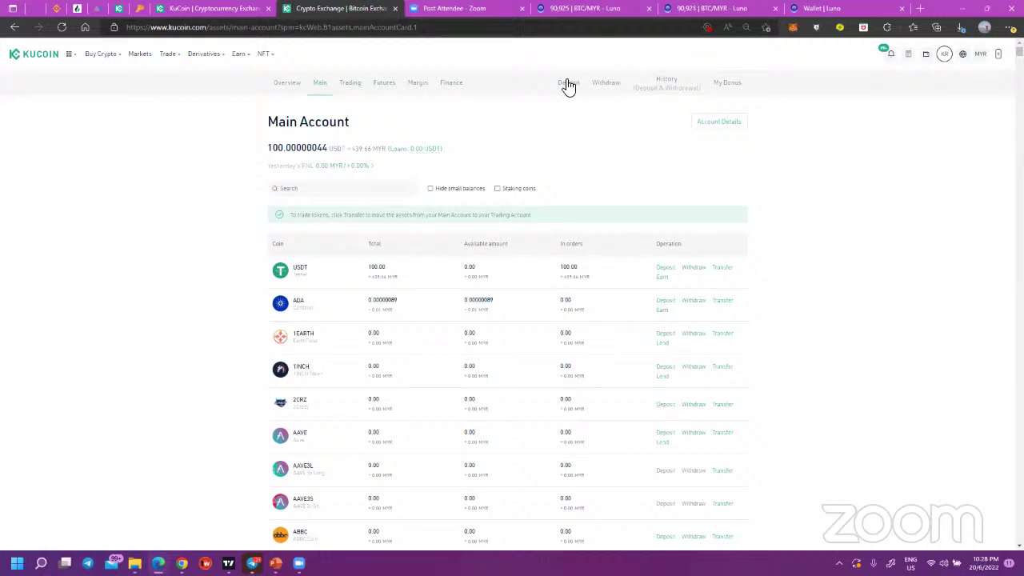
{"action": "left_click", "coordinate": [813, 9]}
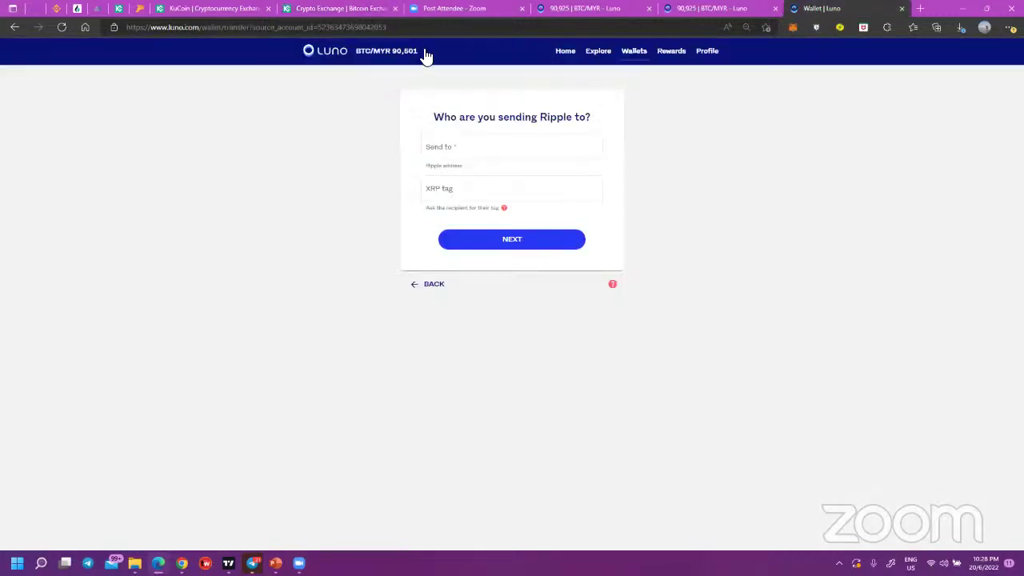
Step: Open KuCoin's Deposit Crypto page from the Main Account
{"action": "left_click", "coordinate": [266, 8]}
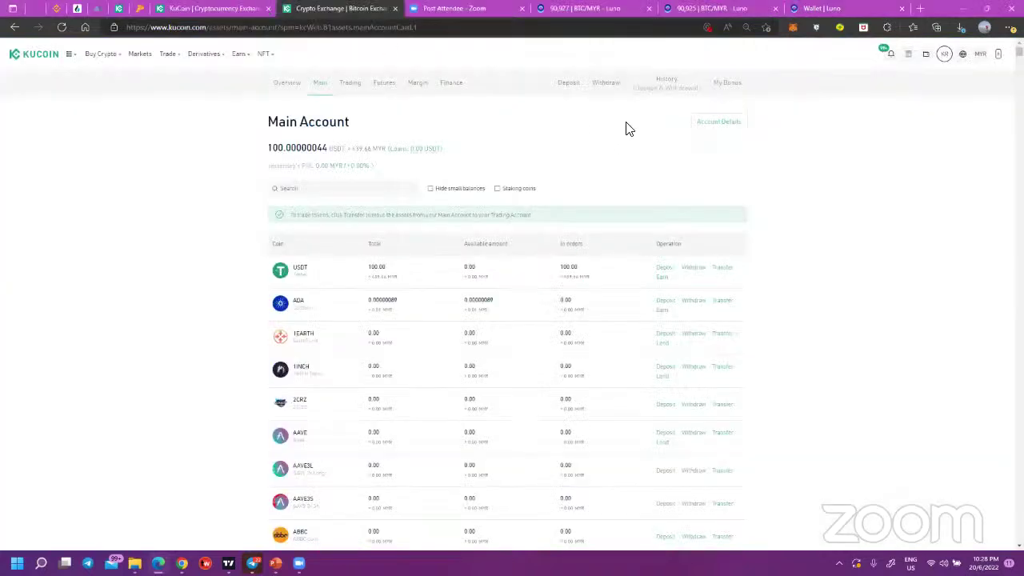
{"action": "left_click", "coordinate": [570, 83]}
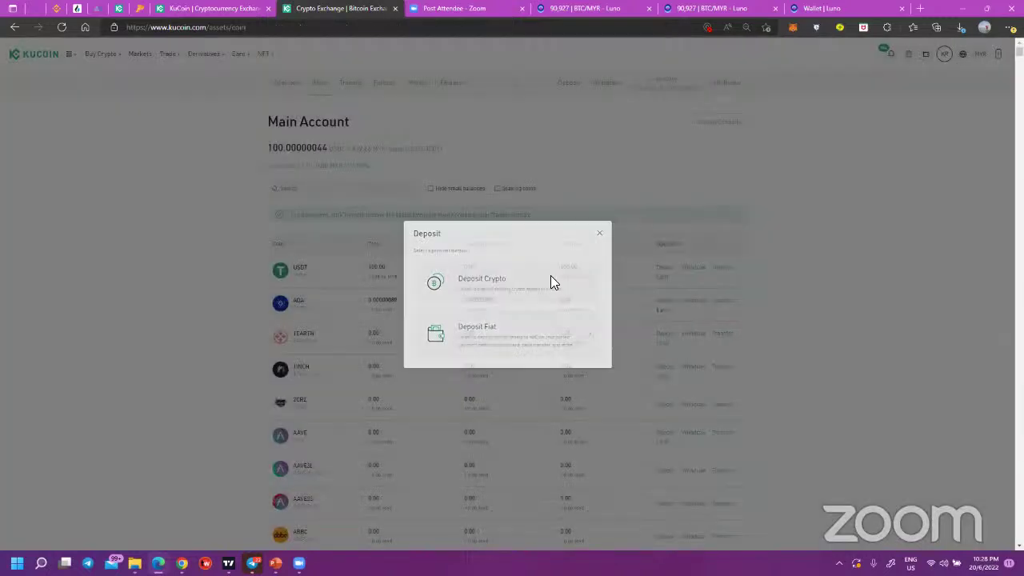
{"action": "left_click", "coordinate": [553, 281]}
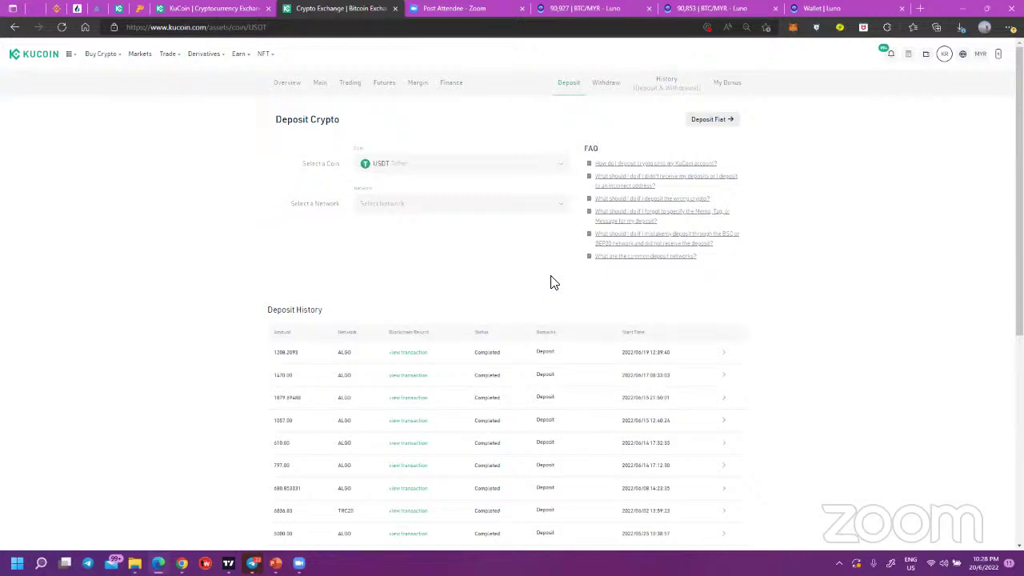
Step: Select XRP on the XRP Ripple network to reveal KuCoin's deposit address and tag
{"action": "left_click", "coordinate": [491, 168]}
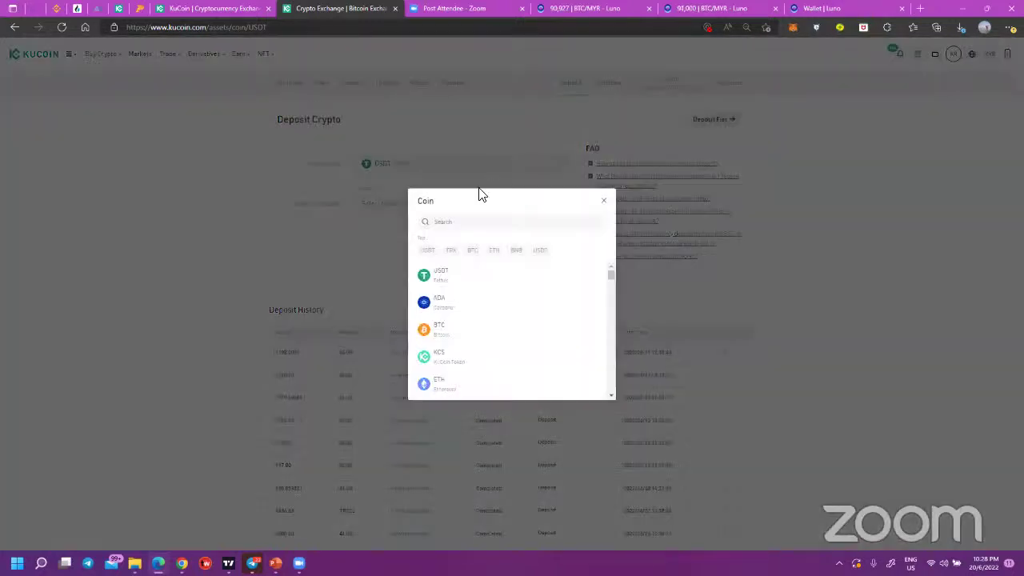
{"action": "left_click", "coordinate": [469, 222]}
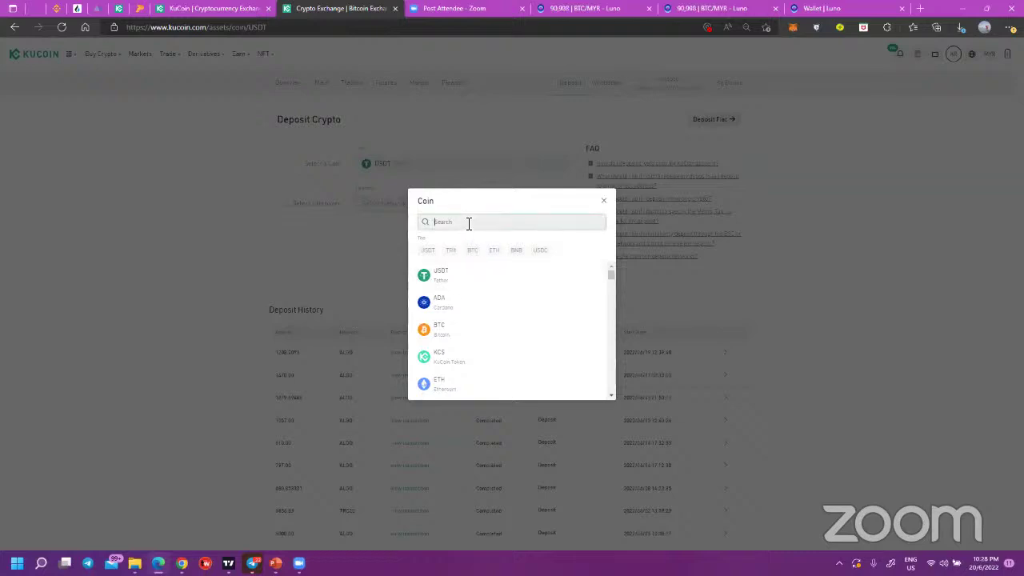
{"action": "type", "text": "xrp"}
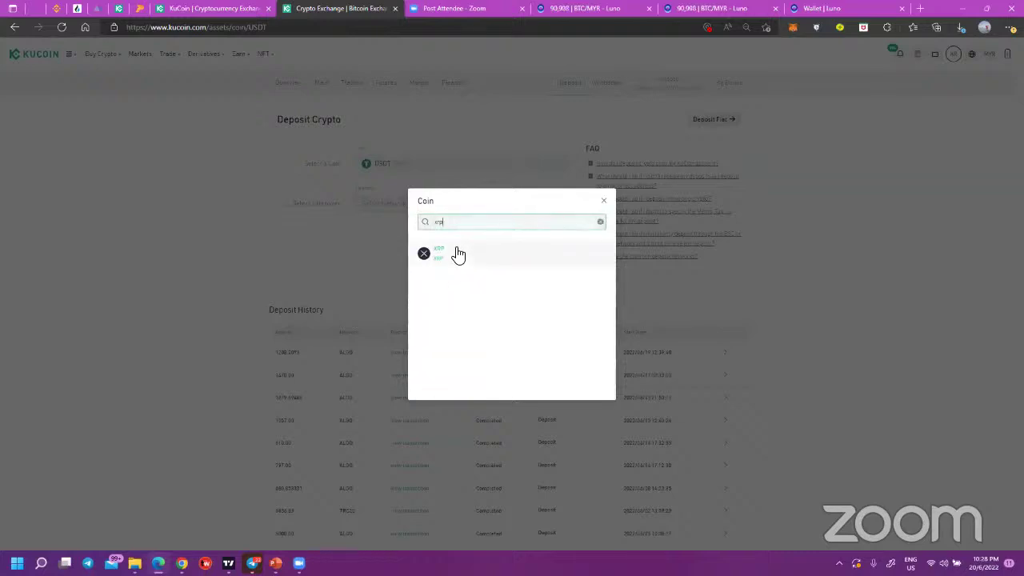
{"action": "left_click", "coordinate": [457, 251]}
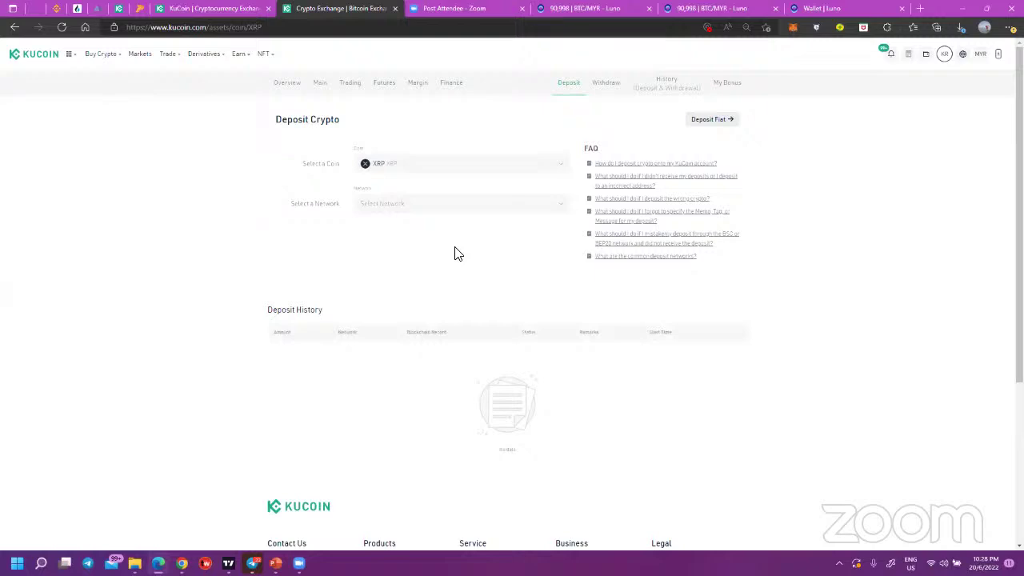
{"action": "left_click", "coordinate": [432, 210]}
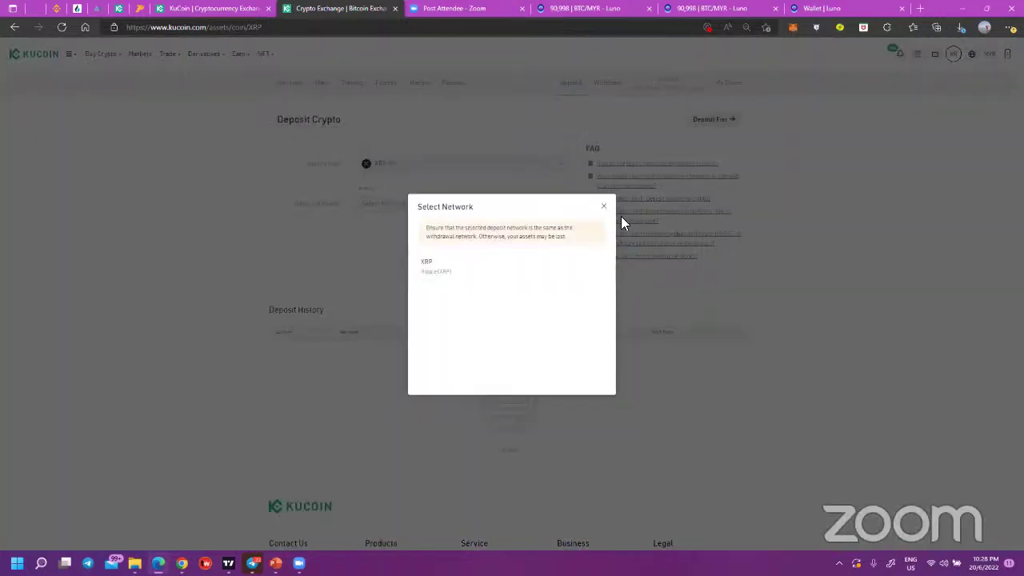
{"action": "left_click", "coordinate": [456, 272]}
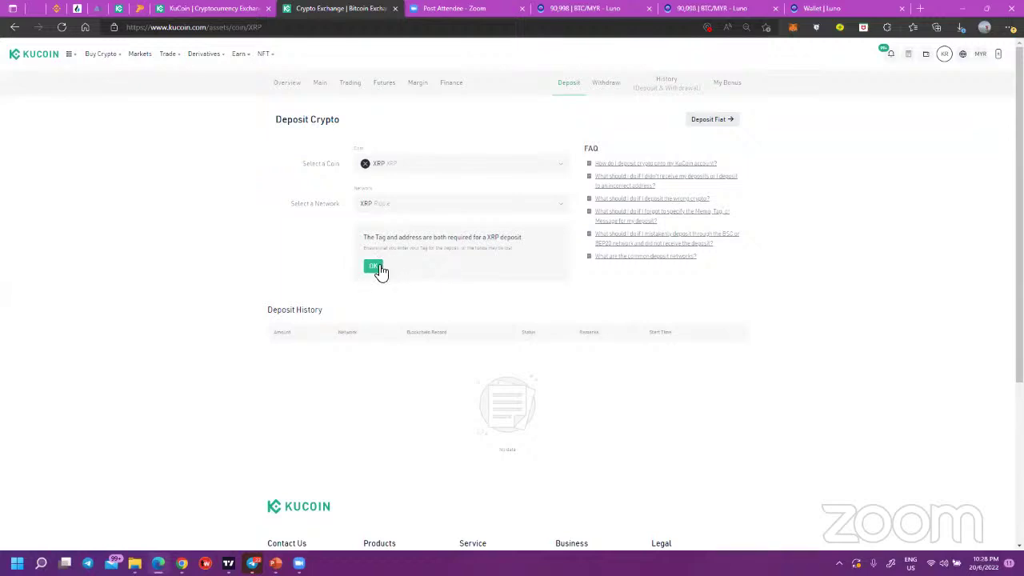
{"action": "left_click", "coordinate": [374, 267]}
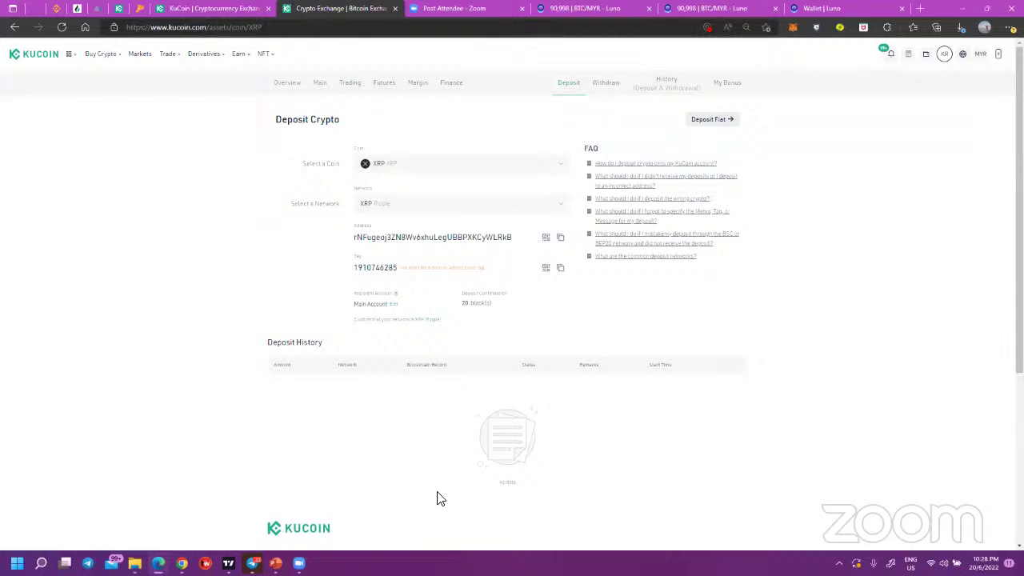
{"action": "key", "text": "alt+Tab"}
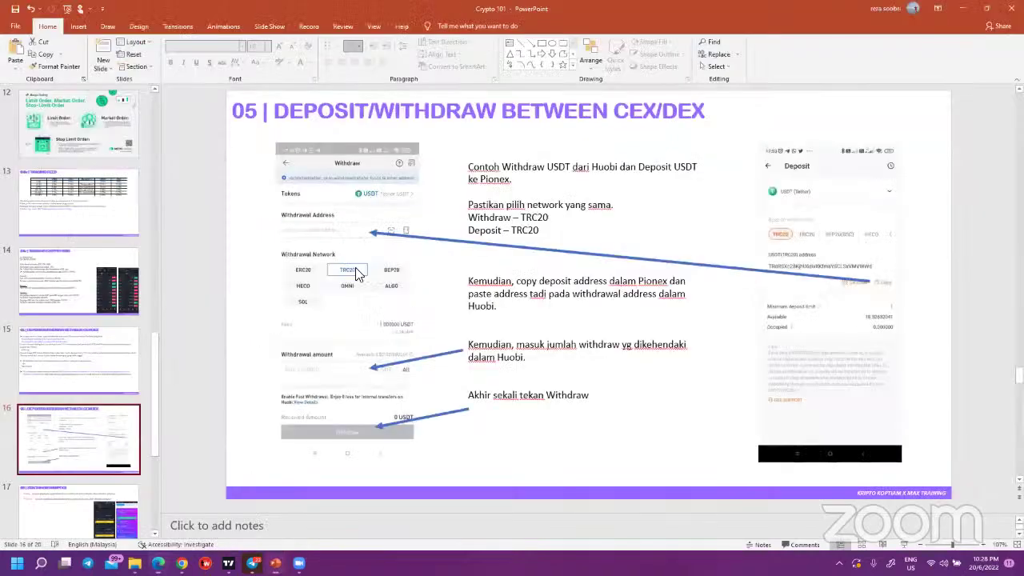
{"action": "left_click", "coordinate": [901, 545]}
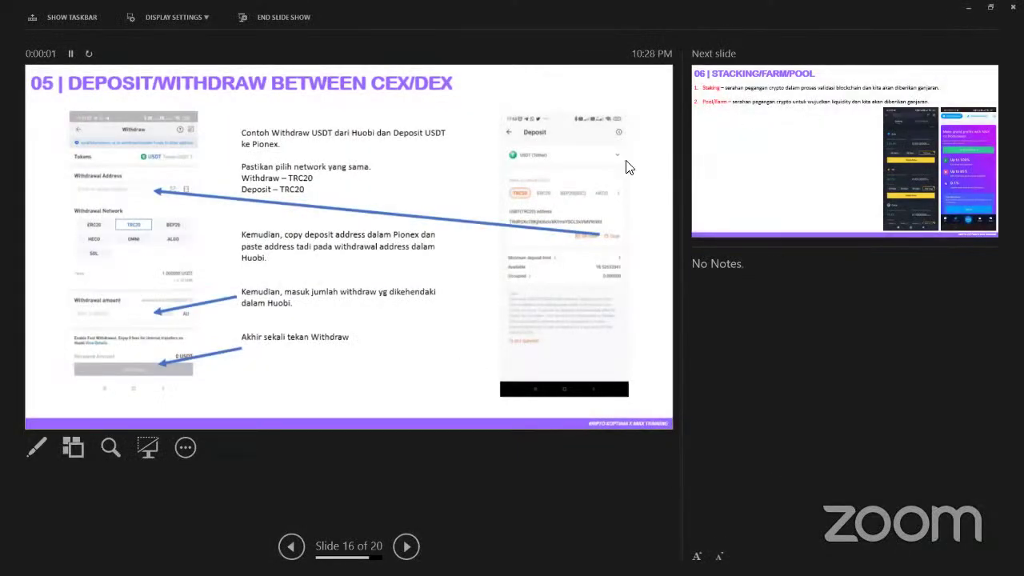
{"action": "left_click", "coordinate": [967, 8]}
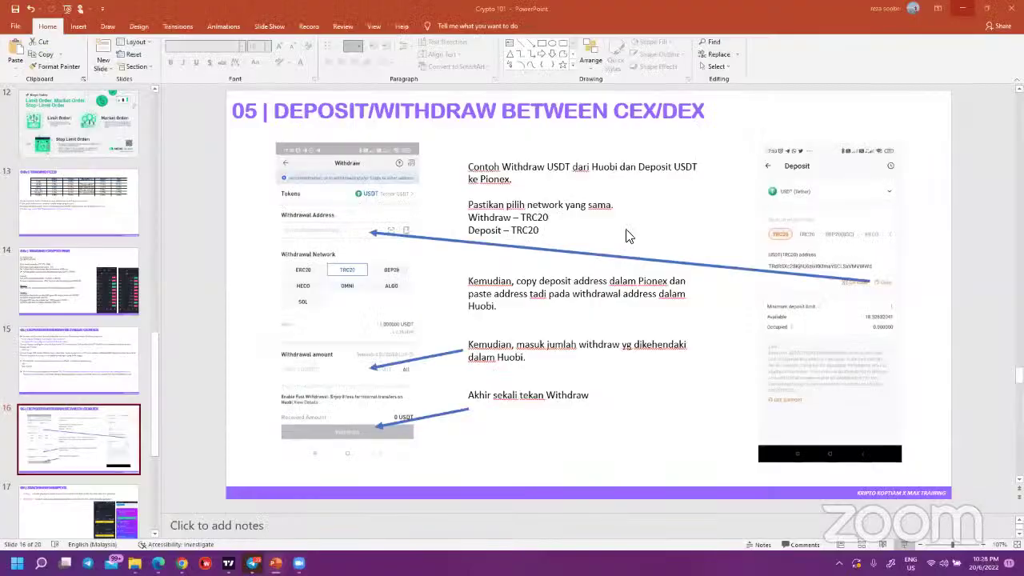
{"action": "left_click", "coordinate": [965, 8]}
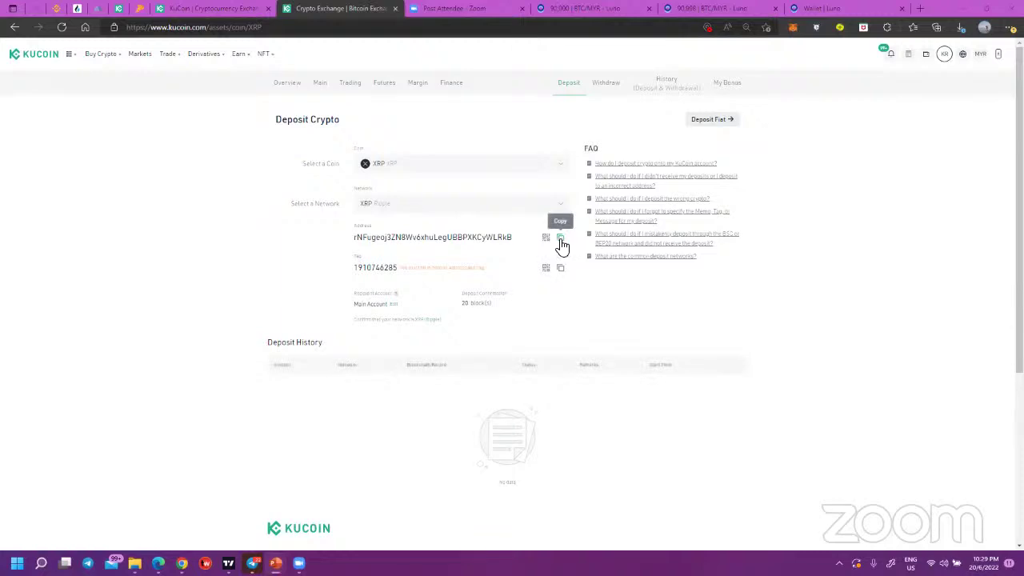
Step: Copy KuCoin's XRP deposit address into Luno's Send to address field
{"action": "left_click_drag", "start_coordinate": [514, 242], "coordinate": [345, 242]}
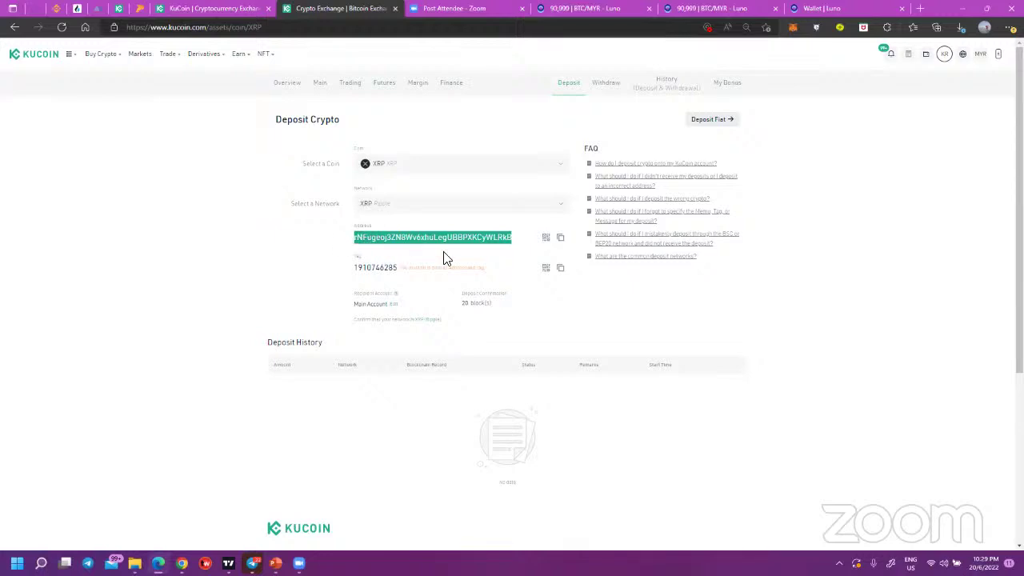
{"action": "left_click", "coordinate": [530, 261]}
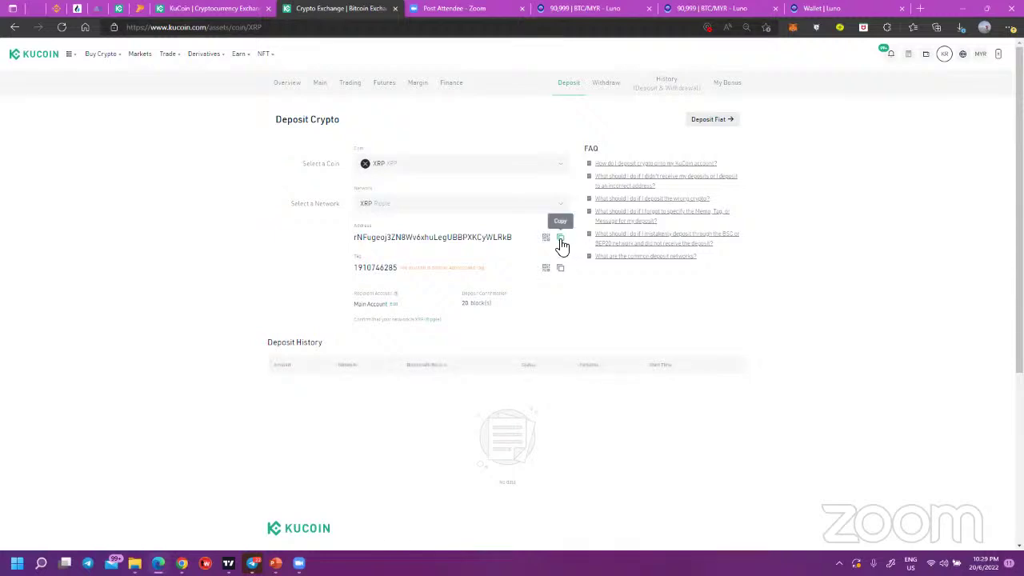
{"action": "left_click", "coordinate": [561, 238]}
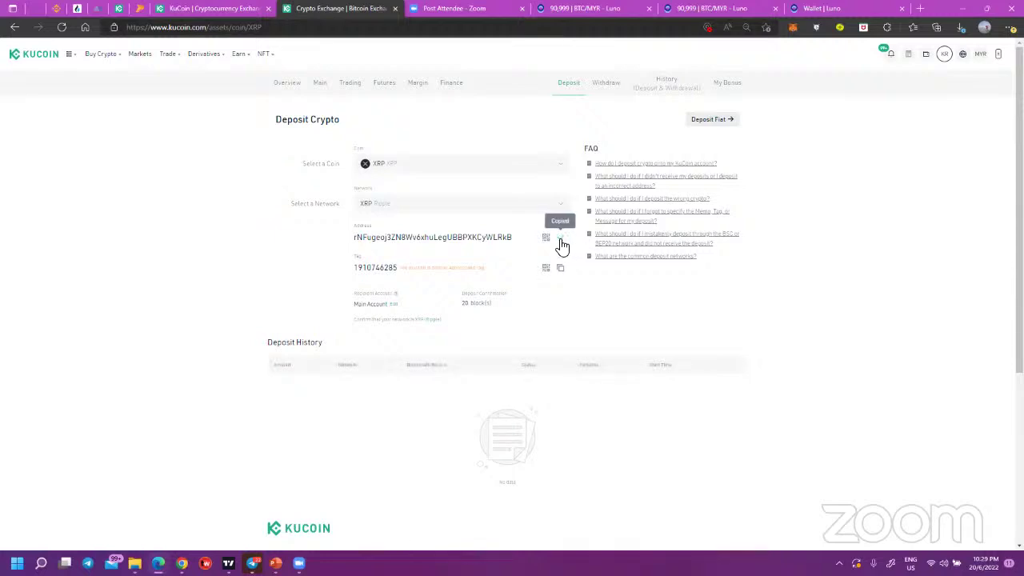
{"action": "left_click", "coordinate": [834, 8]}
{"action": "left_click", "coordinate": [550, 148]}
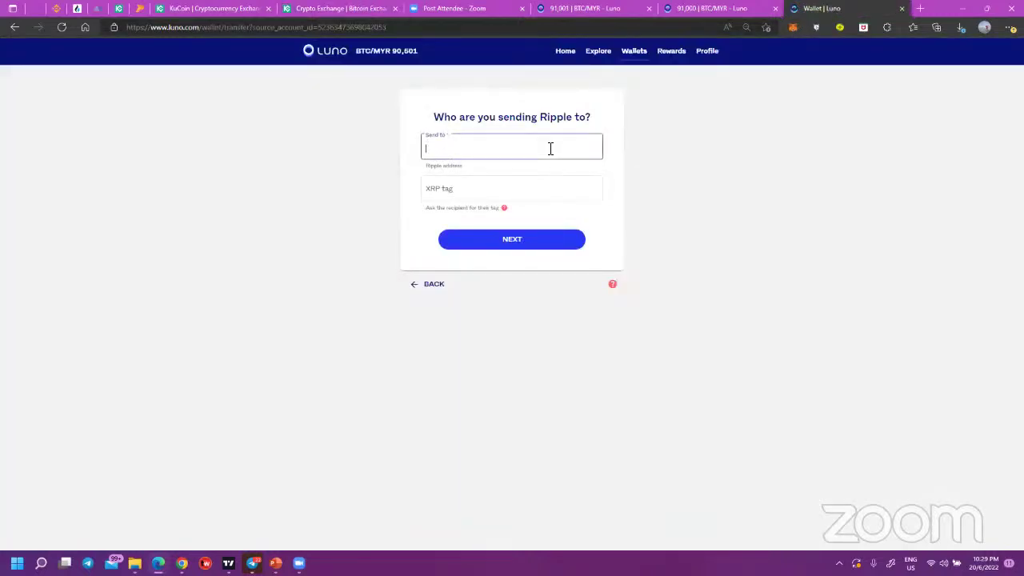
{"action": "key", "text": "ctrl+v"}
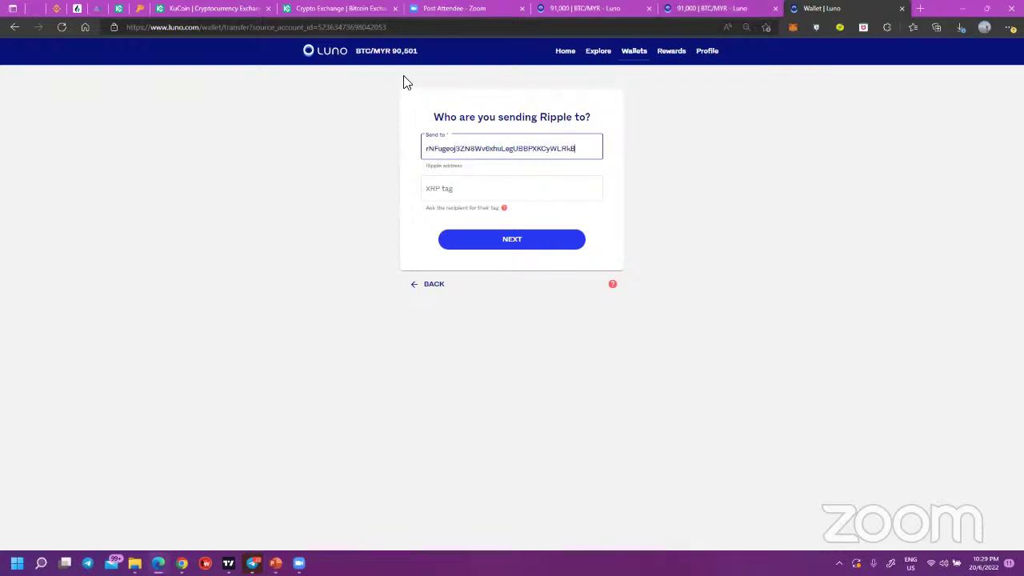
Step: Copy KuCoin's XRP deposit tag into Luno's XRP tag field and continue to the amount
{"action": "left_click", "coordinate": [376, 10]}
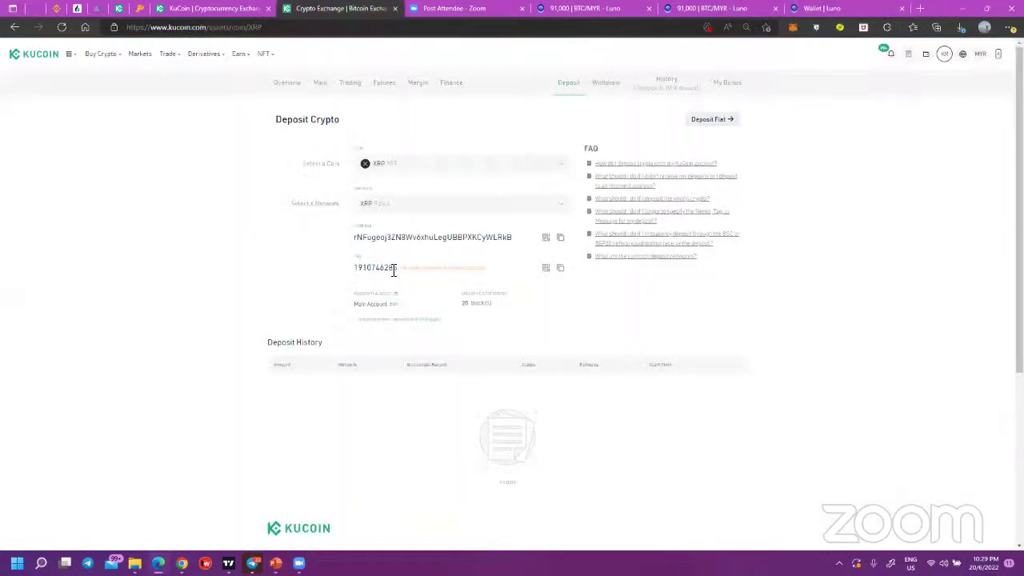
{"action": "left_click", "coordinate": [561, 268]}
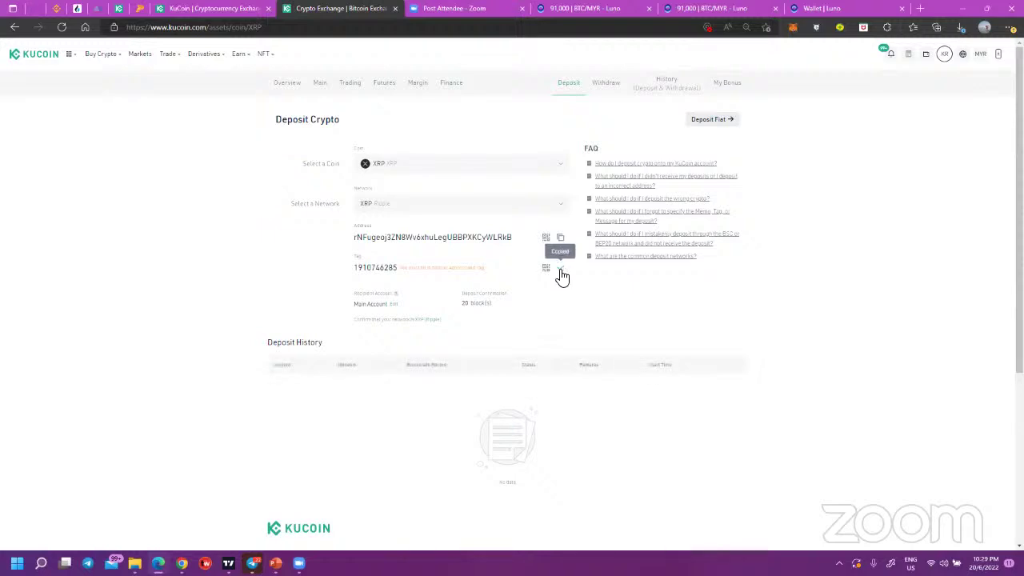
{"action": "left_click", "coordinate": [849, 8]}
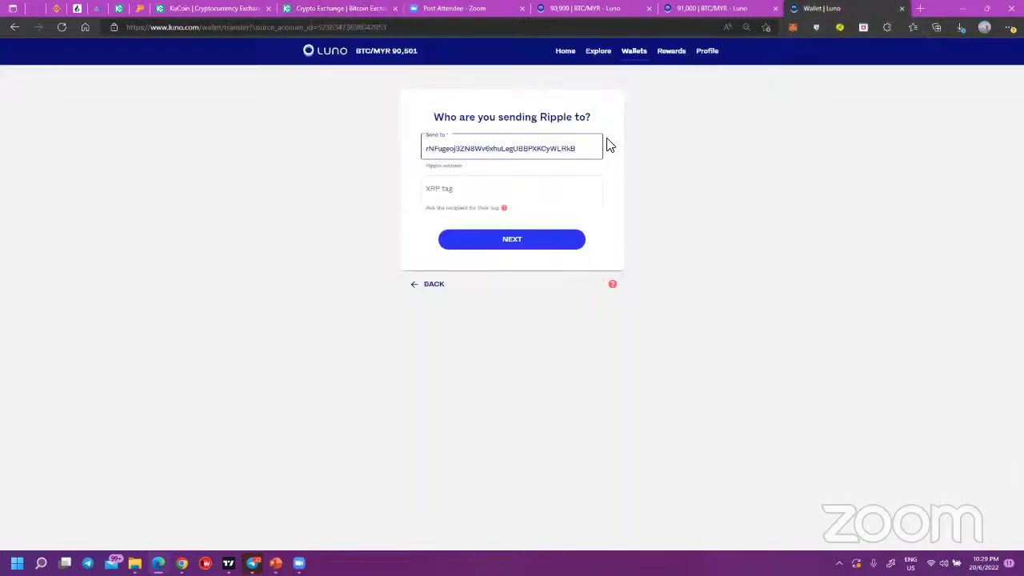
{"action": "left_click", "coordinate": [492, 195]}
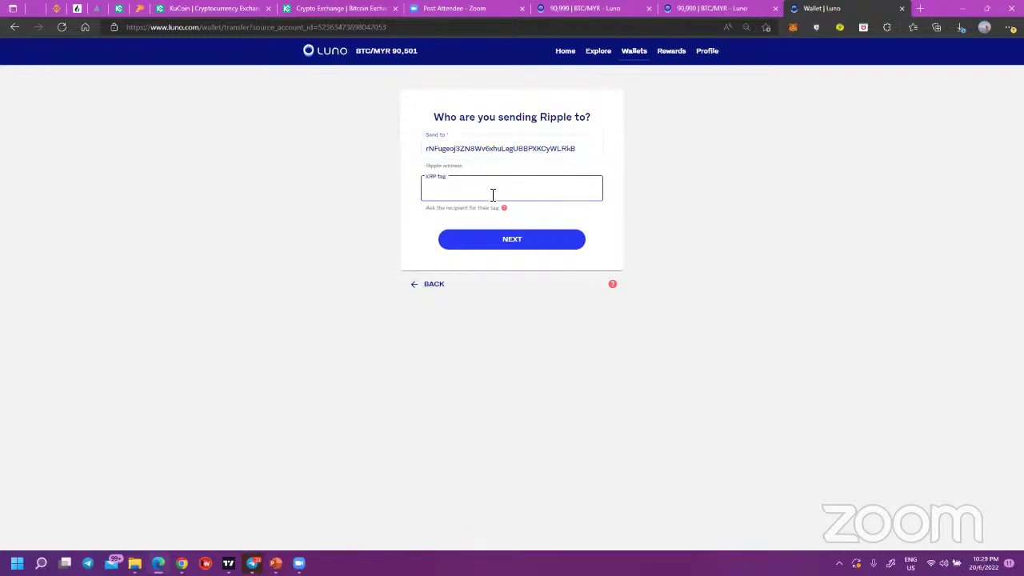
{"action": "key", "text": "ctrl+v"}
{"action": "left_click", "coordinate": [508, 253]}
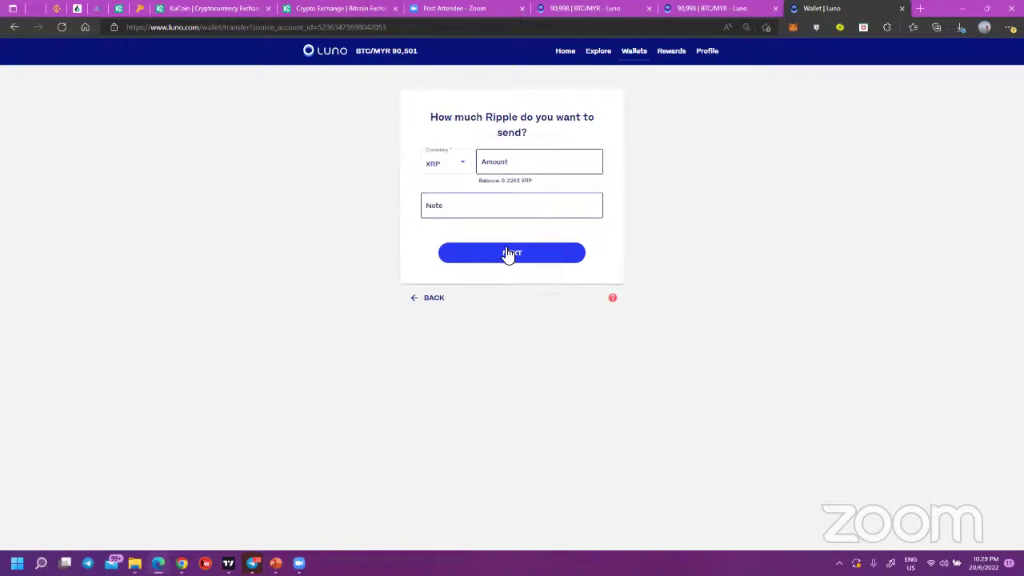
Step: Send 0.2 XRP from Luno to KuCoin, confirm it, and dismiss the success message
{"action": "left_click", "coordinate": [551, 162]}
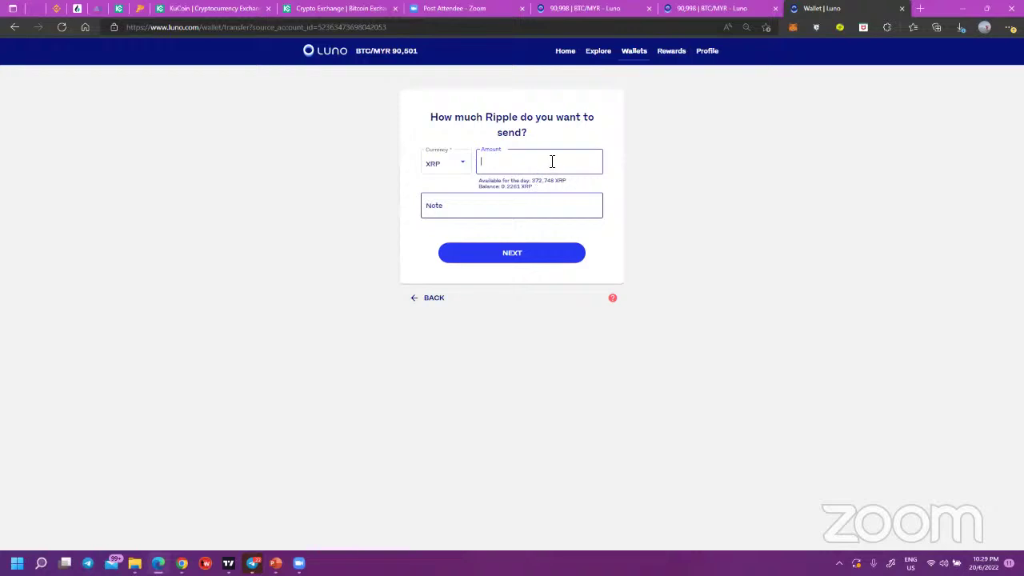
{"action": "type", "text": "0.2"}
{"action": "left_click", "coordinate": [498, 254]}
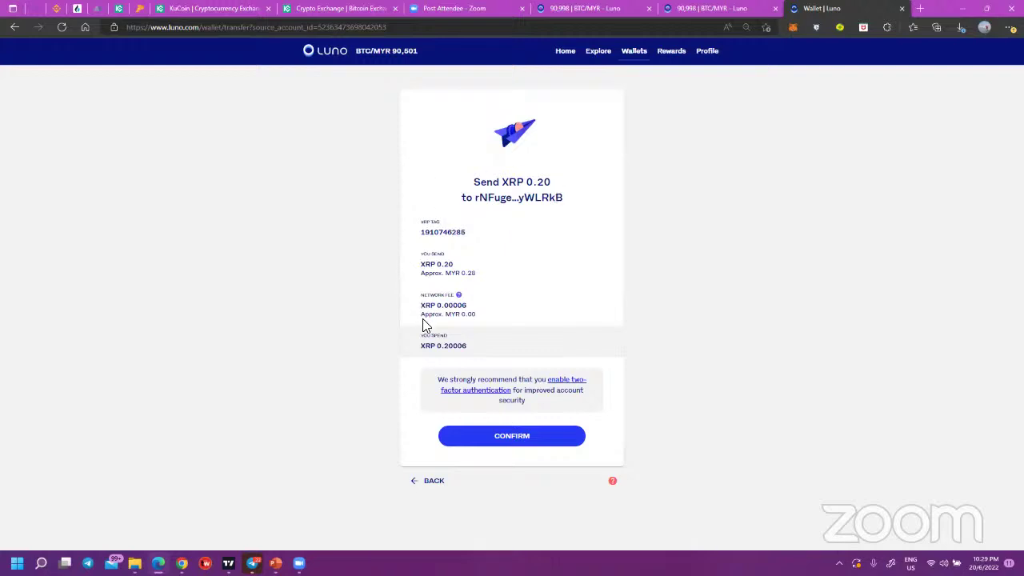
{"action": "left_click", "coordinate": [497, 439]}
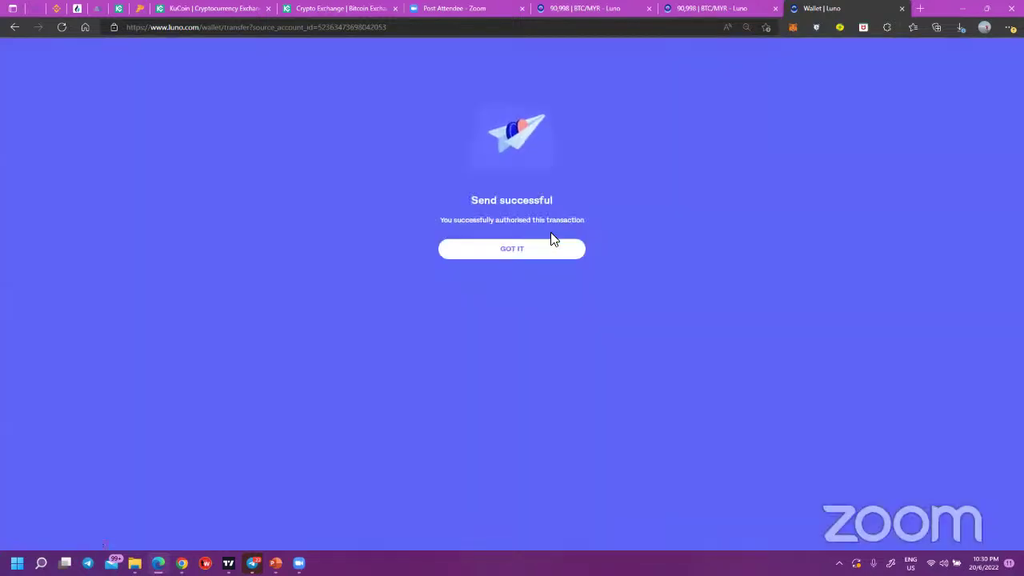
{"action": "left_click", "coordinate": [528, 263]}
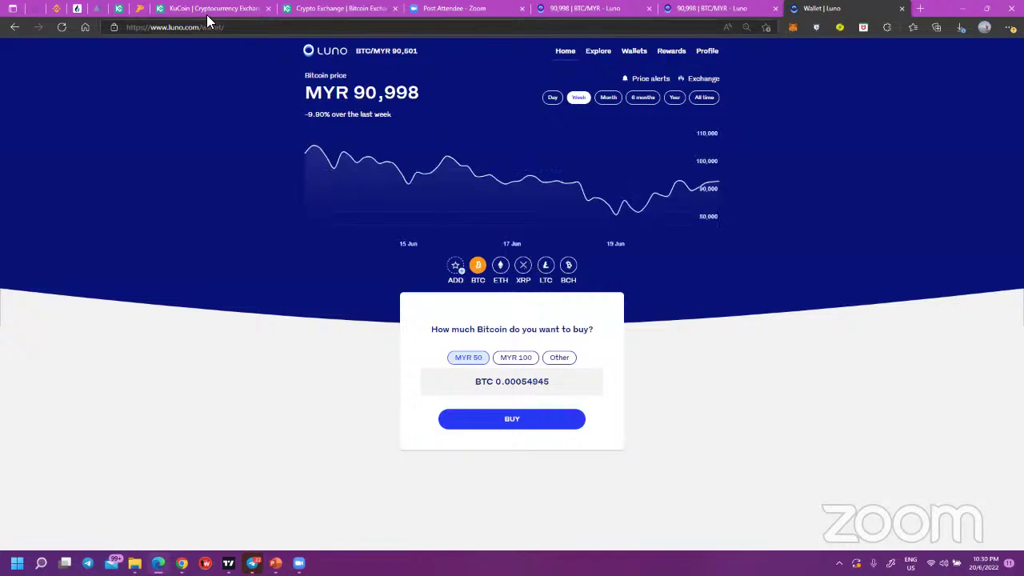
{"action": "left_click", "coordinate": [280, 18]}
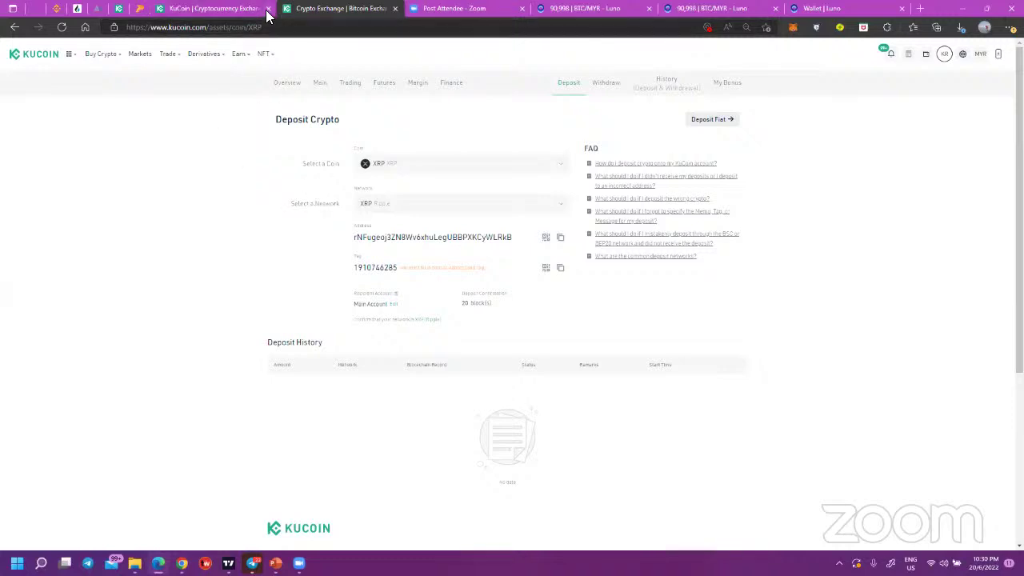
Step: Open the Deposit dialog for Binance's Fiat and Spot wallet
{"action": "left_click", "coordinate": [57, 8]}
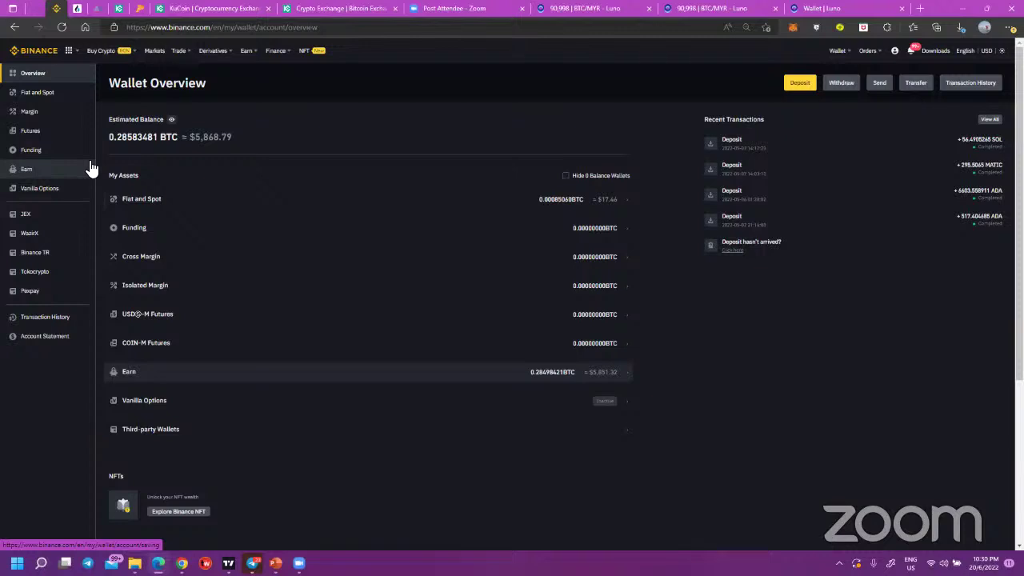
{"action": "left_click", "coordinate": [69, 95]}
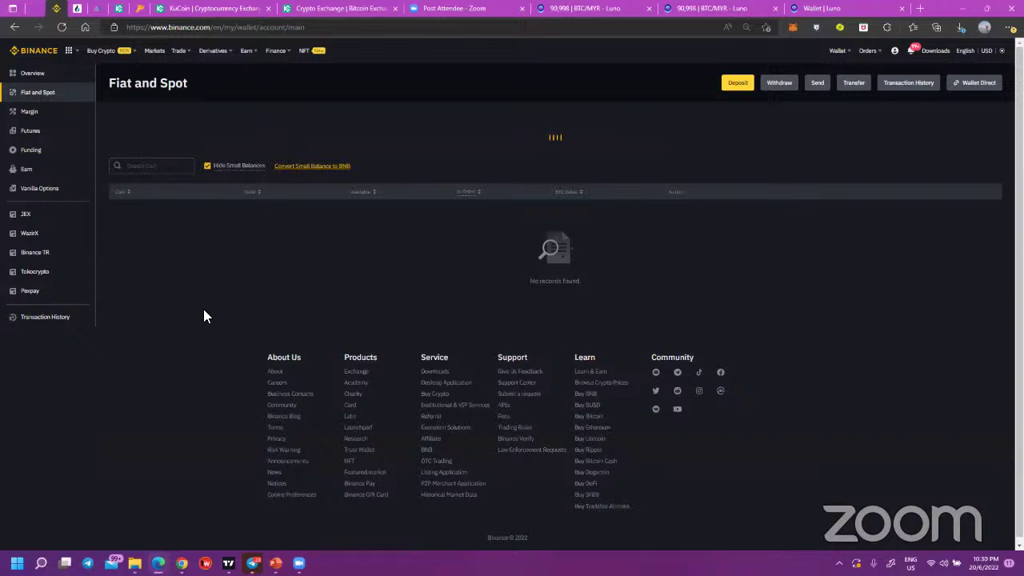
{"action": "left_click", "coordinate": [738, 82]}
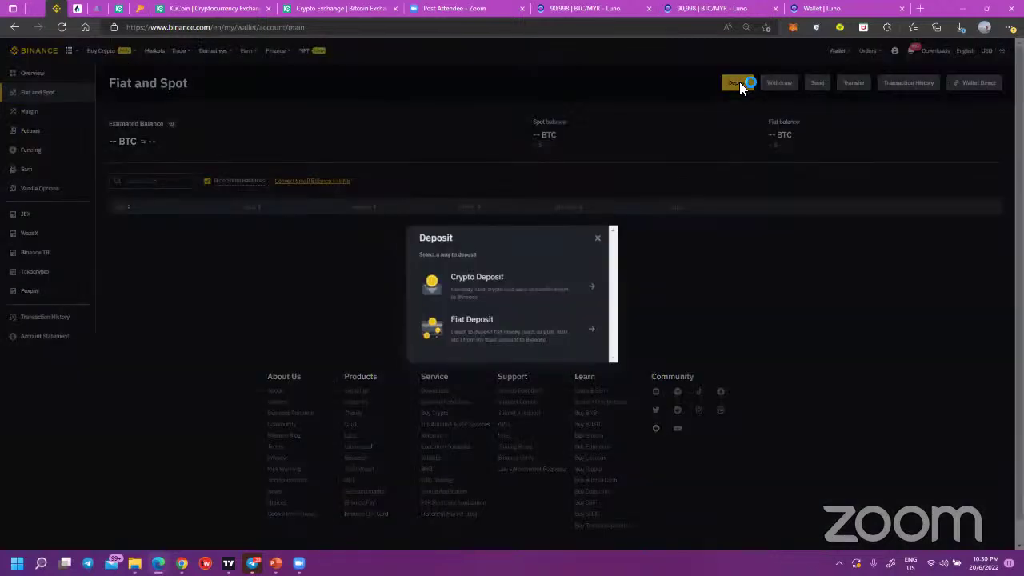
Step: Start a Binance crypto deposit of USDT TetherUS and view its network choices
{"action": "left_click", "coordinate": [510, 288]}
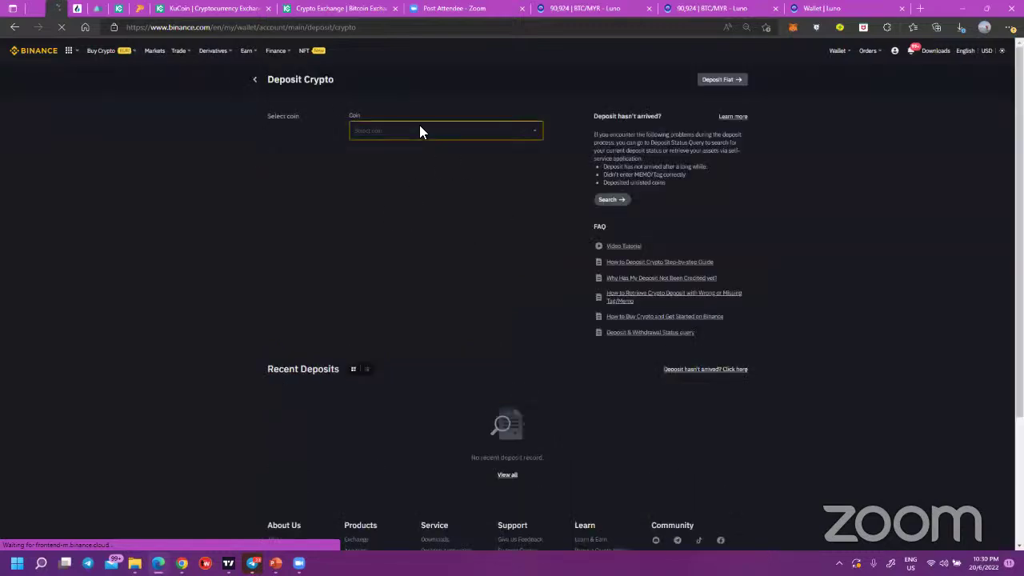
{"action": "left_click", "coordinate": [420, 130]}
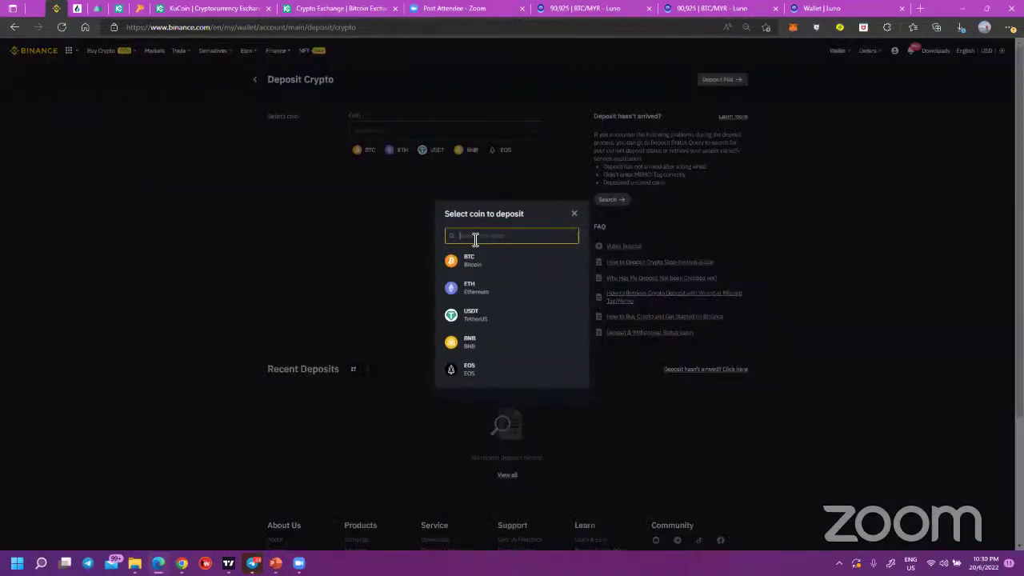
{"action": "type", "text": "usdt"}
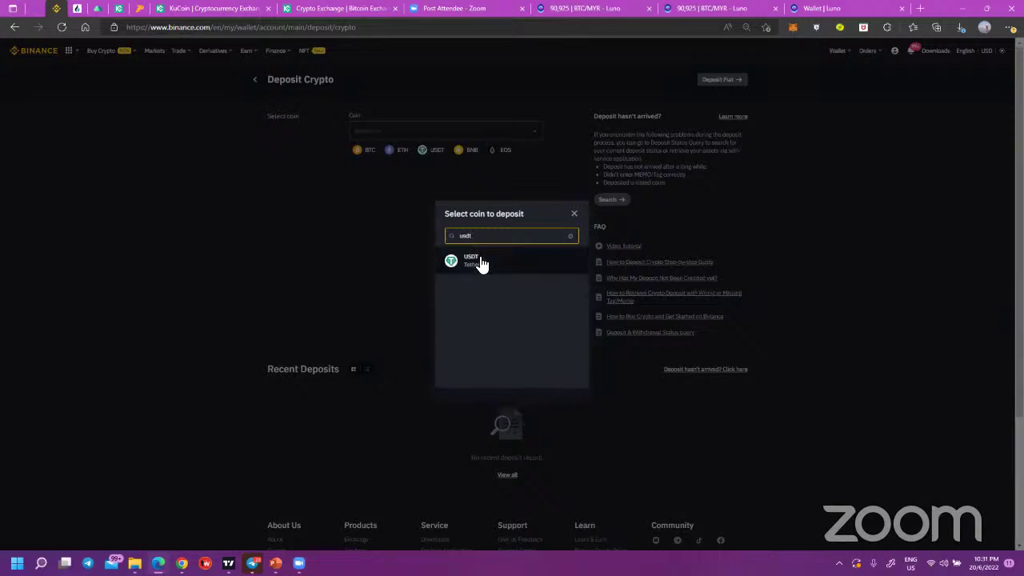
{"action": "left_click", "coordinate": [477, 259]}
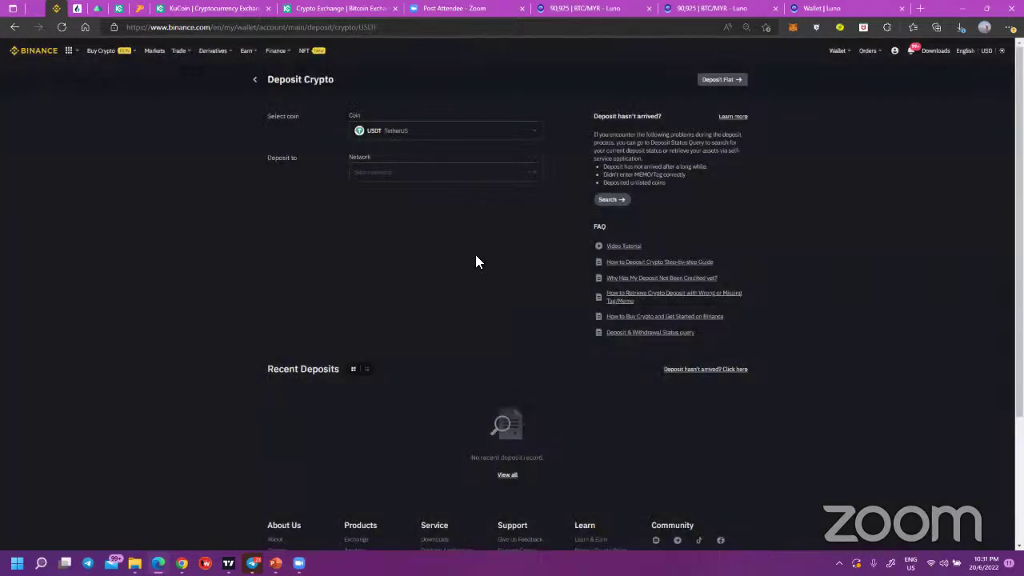
{"action": "left_click", "coordinate": [397, 174]}
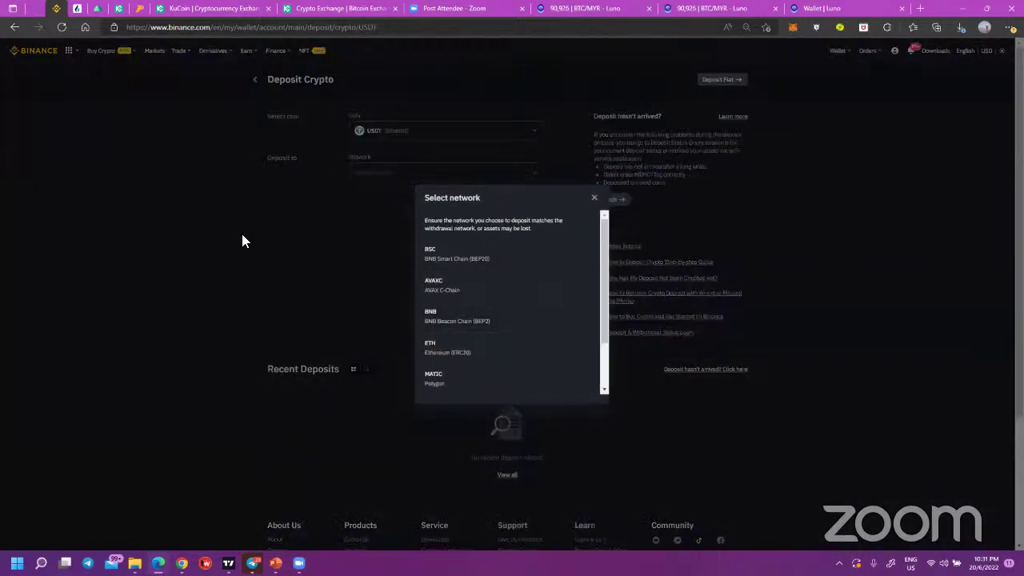
{"action": "left_click", "coordinate": [304, 8]}
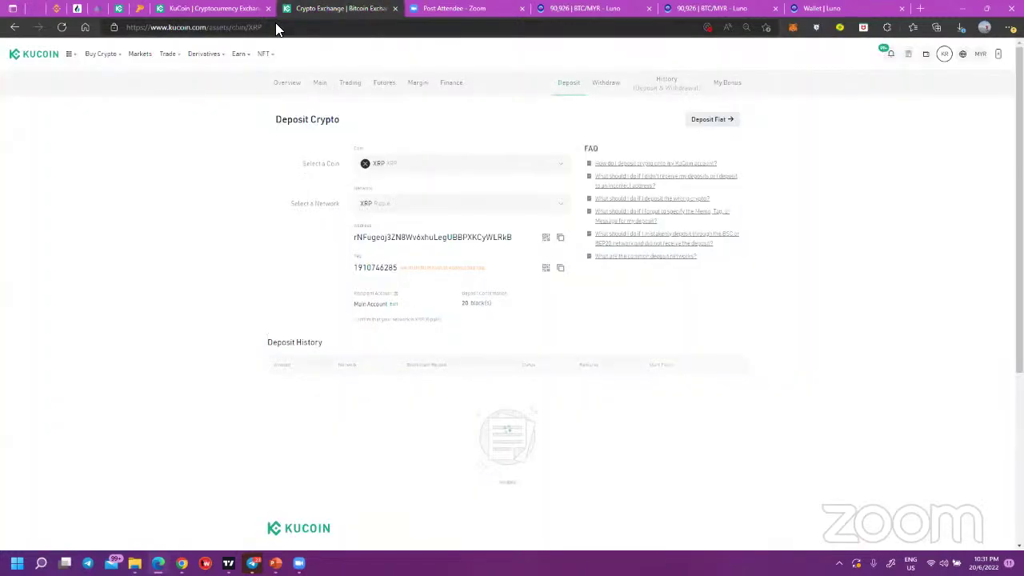
Step: Open KuCoin's Withdraw Crypto page for USDT from the Main Account
{"action": "left_click", "coordinate": [839, 8]}
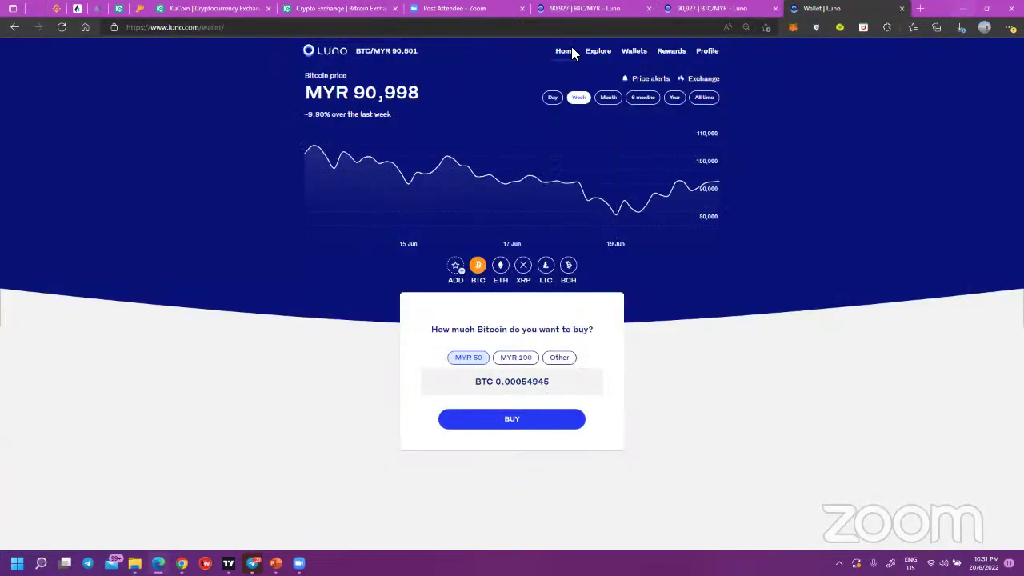
{"action": "left_click", "coordinate": [272, 8]}
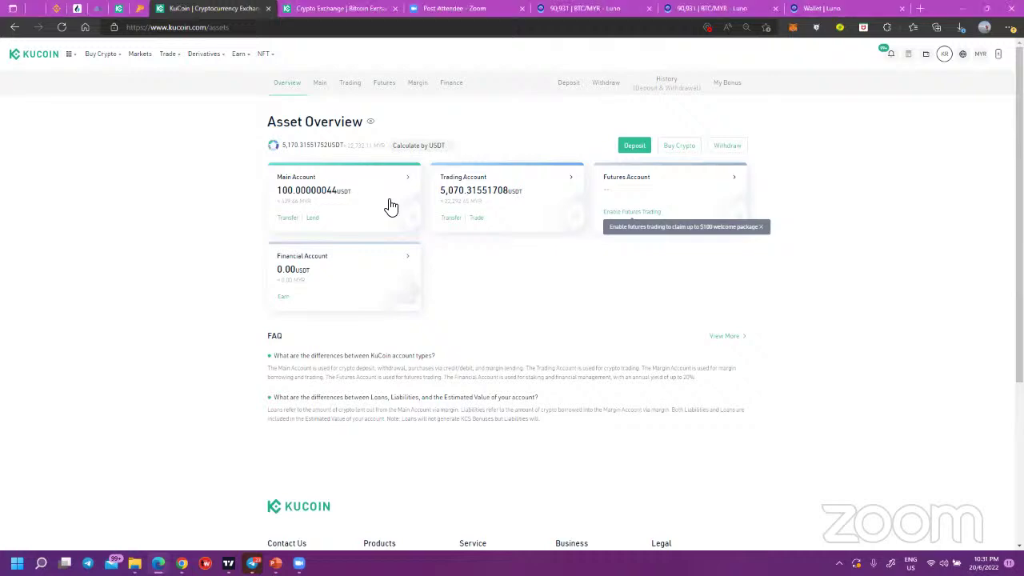
{"action": "left_click", "coordinate": [391, 206]}
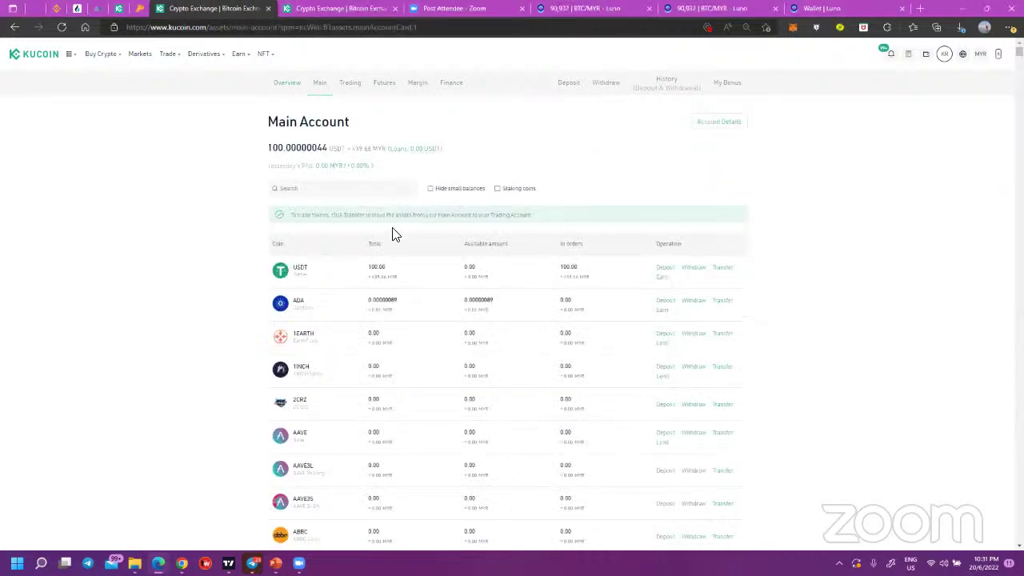
{"action": "left_click", "coordinate": [604, 88]}
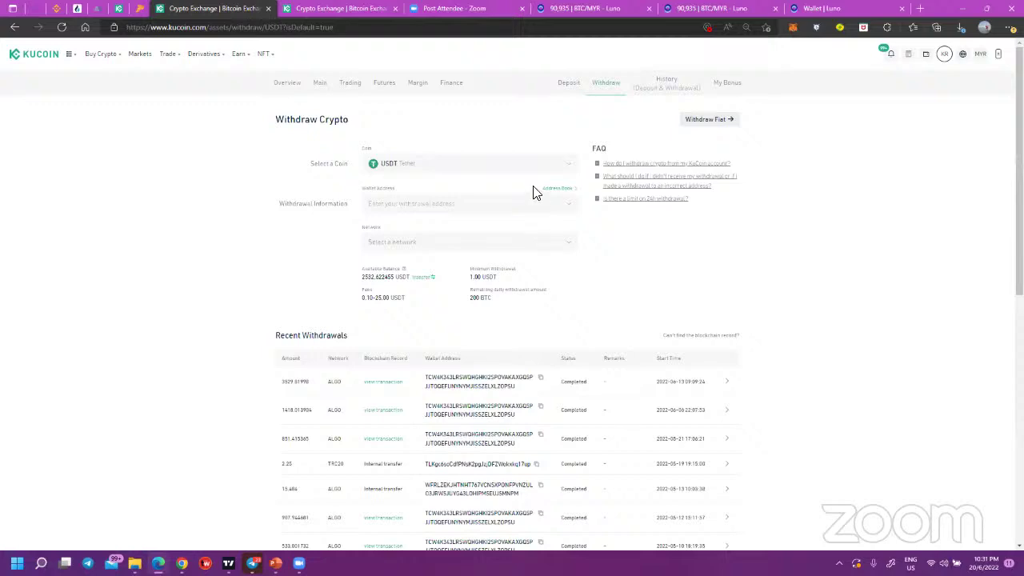
Step: Choose KCC as the USDT withdrawal network and acknowledge the availability notice
{"action": "left_click", "coordinate": [564, 244]}
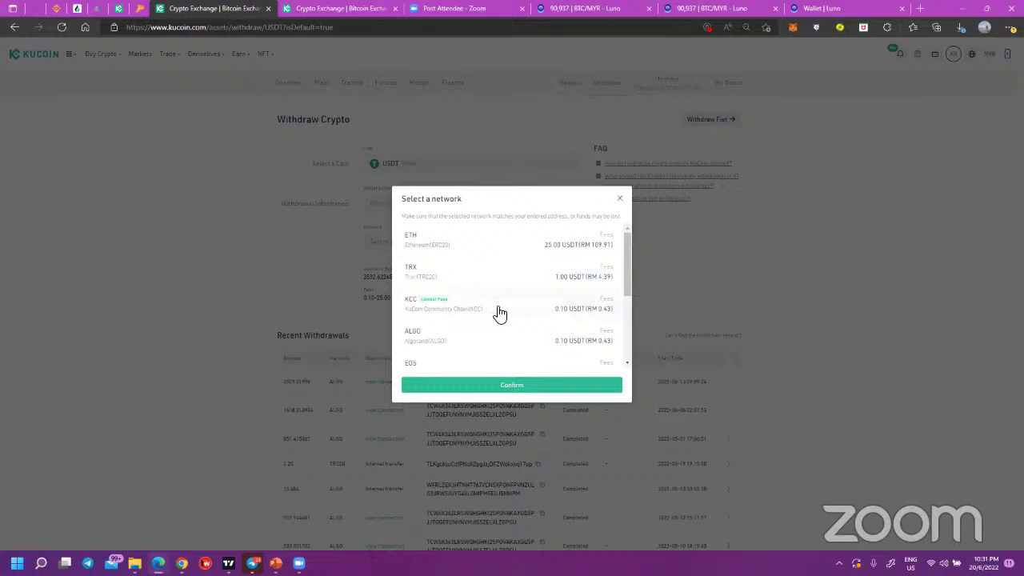
{"action": "scroll", "coordinate": [501, 312], "scroll_direction": "down", "scroll_amount": 1}
{"action": "scroll", "coordinate": [501, 313], "scroll_direction": "down", "scroll_amount": 2}
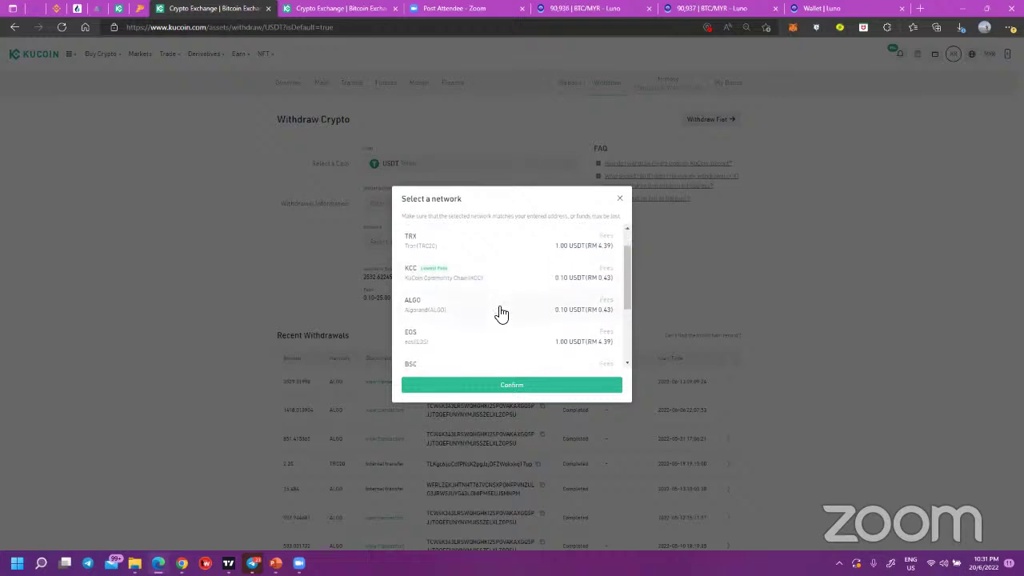
{"action": "scroll", "coordinate": [501, 312], "scroll_direction": "down", "scroll_amount": 2}
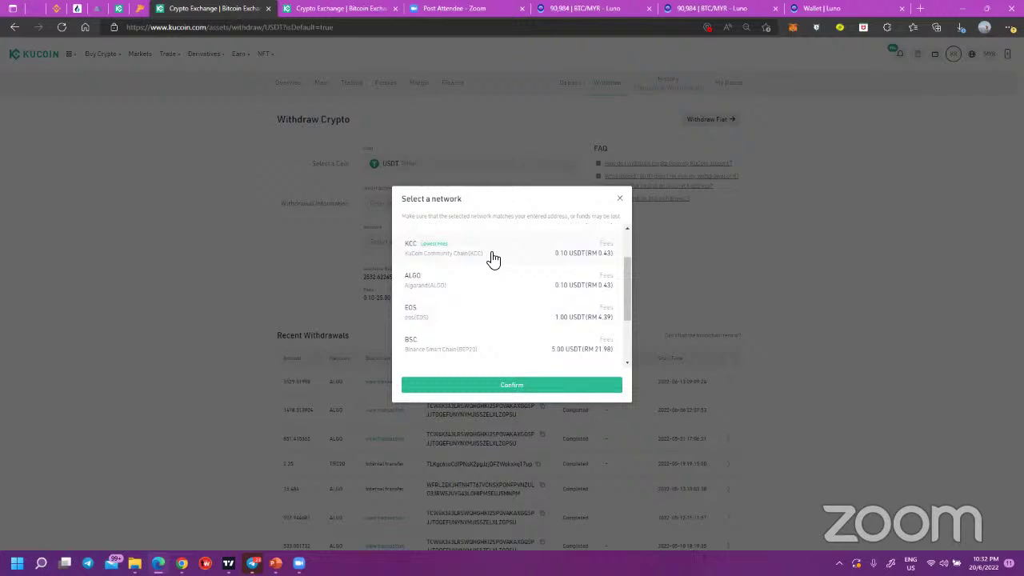
{"action": "left_click", "coordinate": [509, 388]}
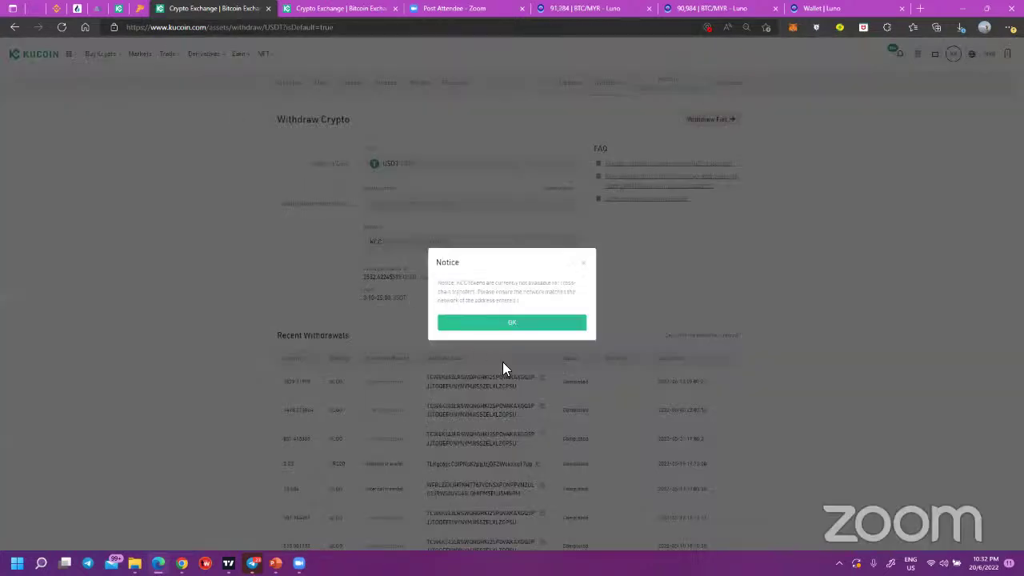
{"action": "left_click", "coordinate": [496, 323]}
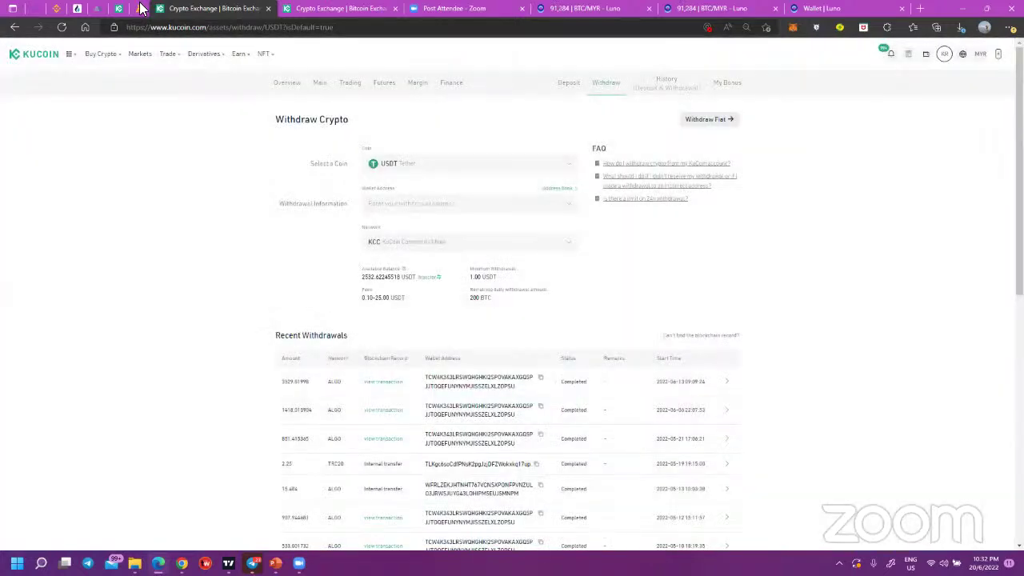
Step: Switch Binance's USDT deposit to the TRX Tron (TRC20) network to reveal its address, then return to KuCoin
{"action": "left_click", "coordinate": [58, 8]}
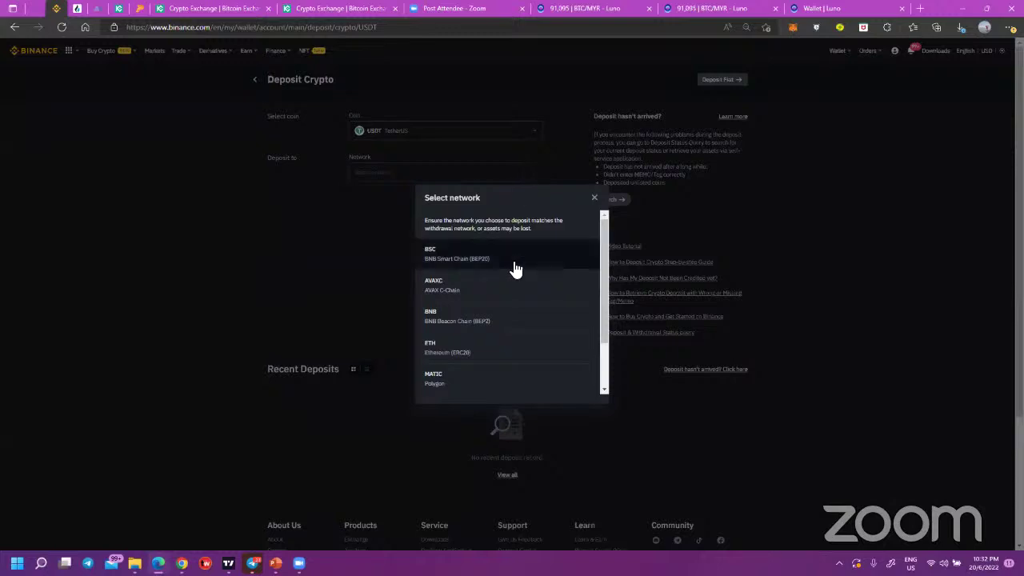
{"action": "scroll", "coordinate": [516, 270], "scroll_direction": "down", "scroll_amount": 2}
{"action": "scroll", "coordinate": [516, 269], "scroll_direction": "up", "scroll_amount": 2}
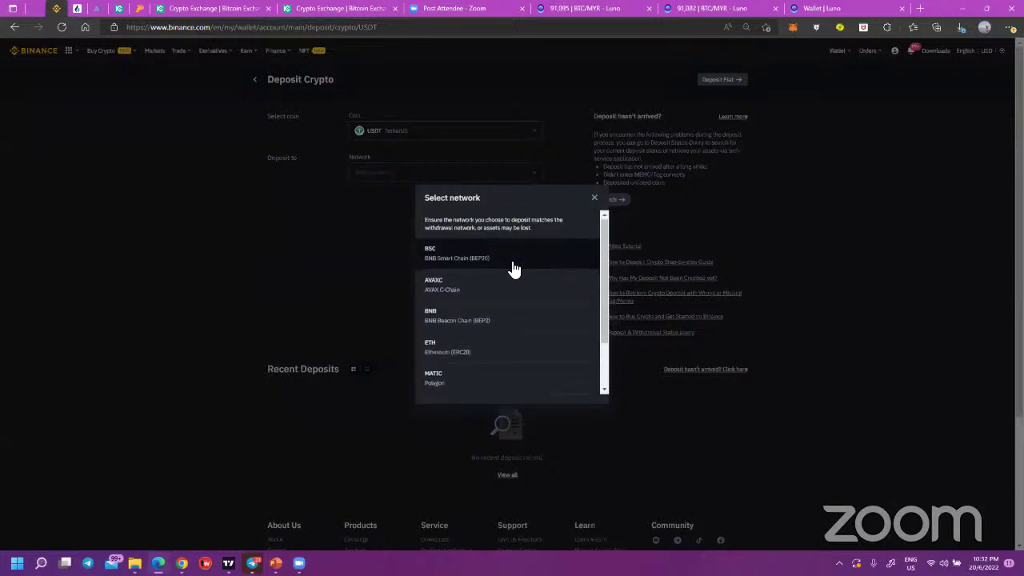
{"action": "scroll", "coordinate": [514, 270], "scroll_direction": "down", "scroll_amount": 2}
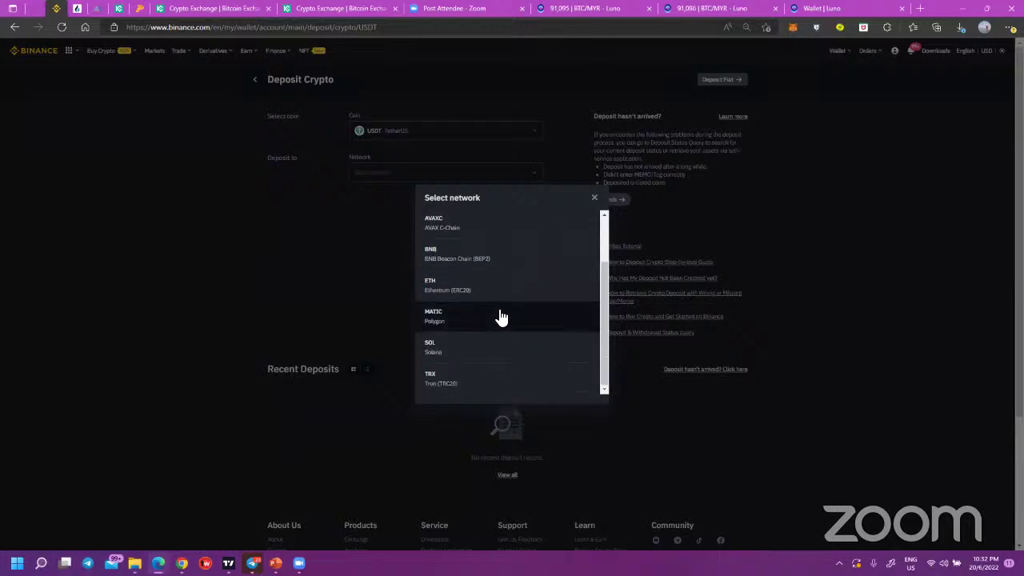
{"action": "scroll", "coordinate": [501, 316], "scroll_direction": "up", "scroll_amount": 2}
{"action": "scroll", "coordinate": [500, 316], "scroll_direction": "down", "scroll_amount": 2}
{"action": "left_click", "coordinate": [468, 380]}
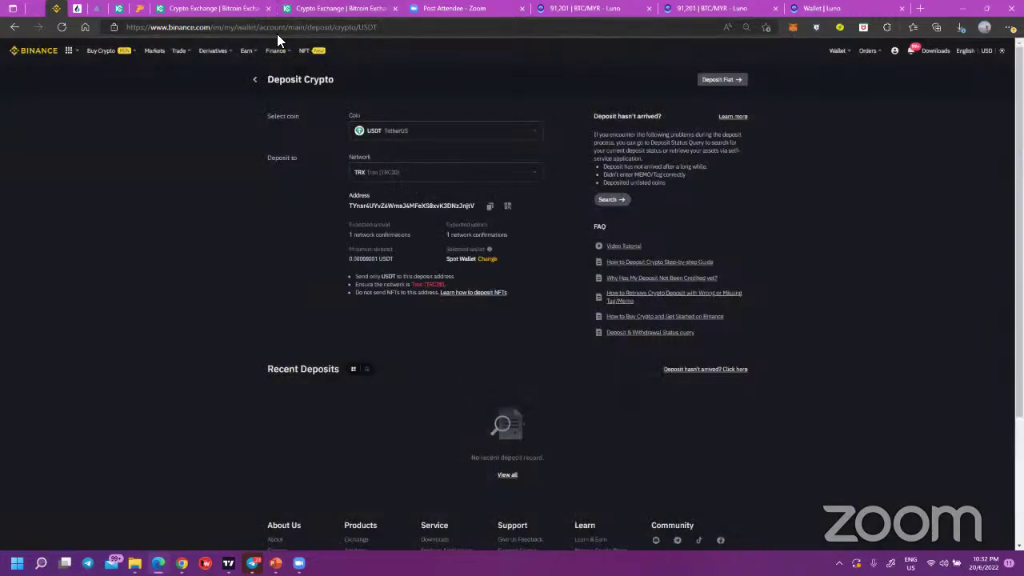
{"action": "key", "text": "ctrl+Tab"}
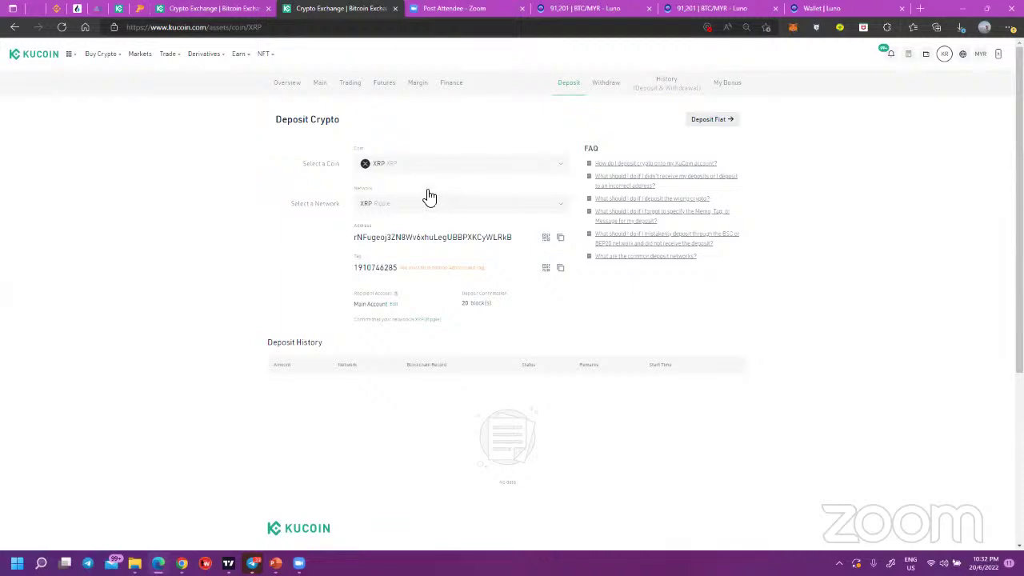
Step: Set the KuCoin USDT withdrawal network to TRX and confirm it
{"action": "key", "text": "ctrl+shift+Tab"}
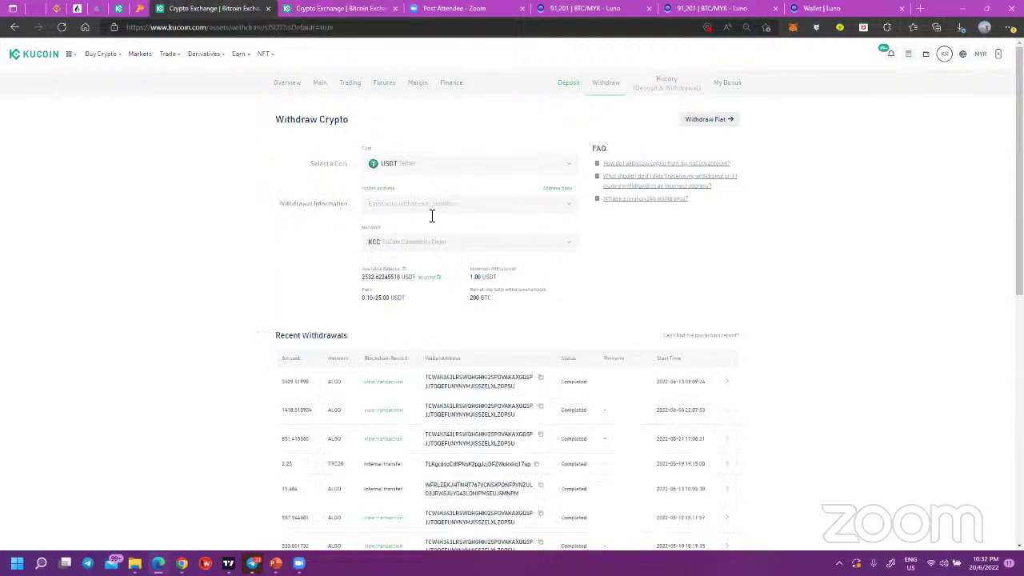
{"action": "left_click", "coordinate": [455, 205]}
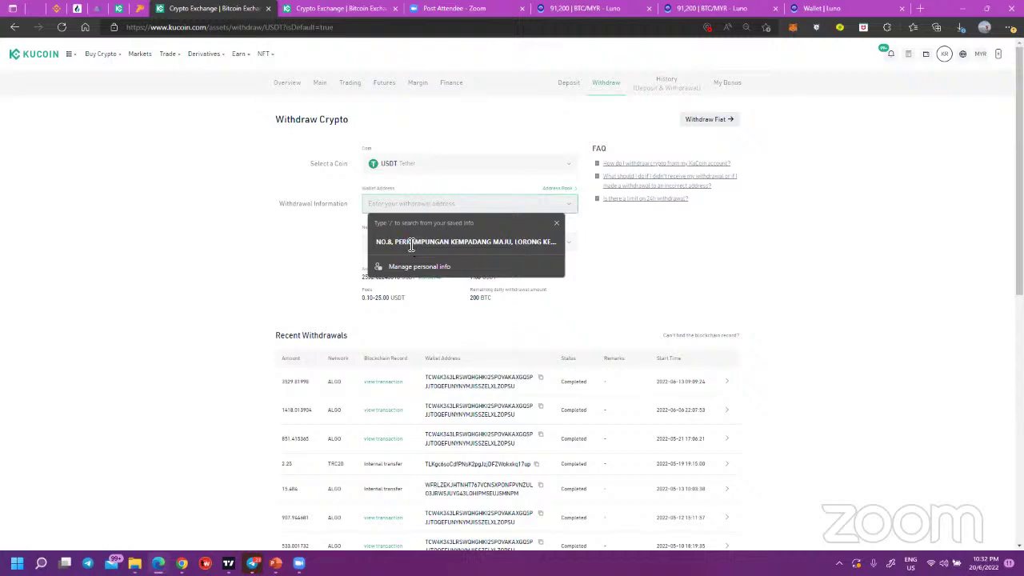
{"action": "left_click", "coordinate": [433, 268]}
{"action": "left_click", "coordinate": [435, 275]}
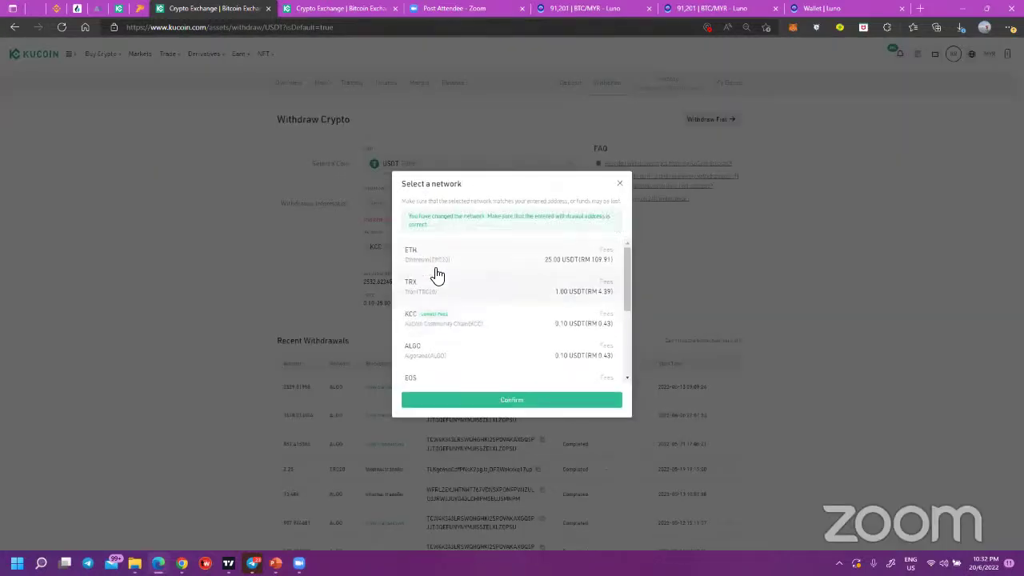
{"action": "left_click", "coordinate": [486, 405]}
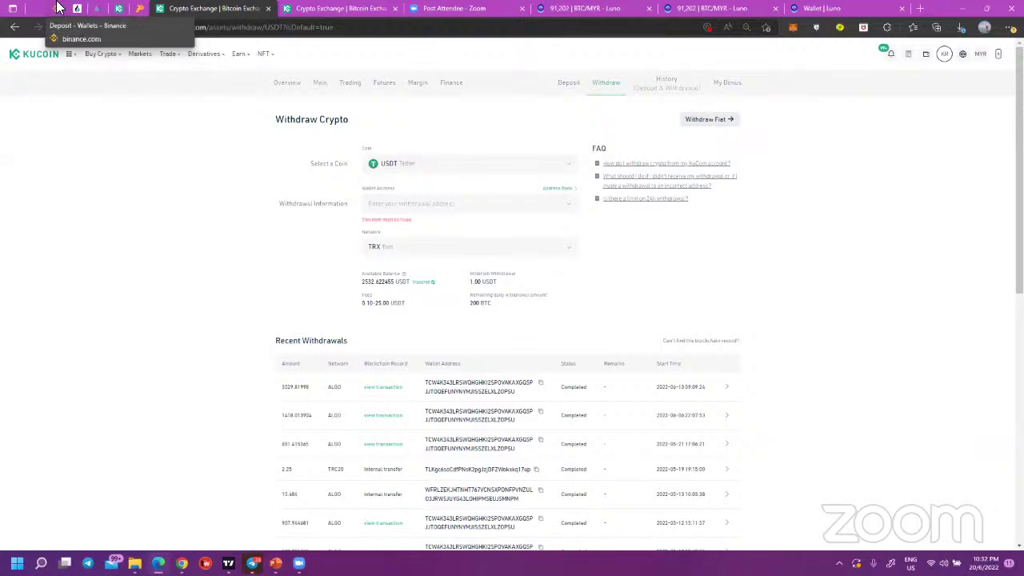
Step: Copy Binance's TRC20 deposit address and paste it into KuCoin's Wallet Address field
{"action": "left_click", "coordinate": [58, 8]}
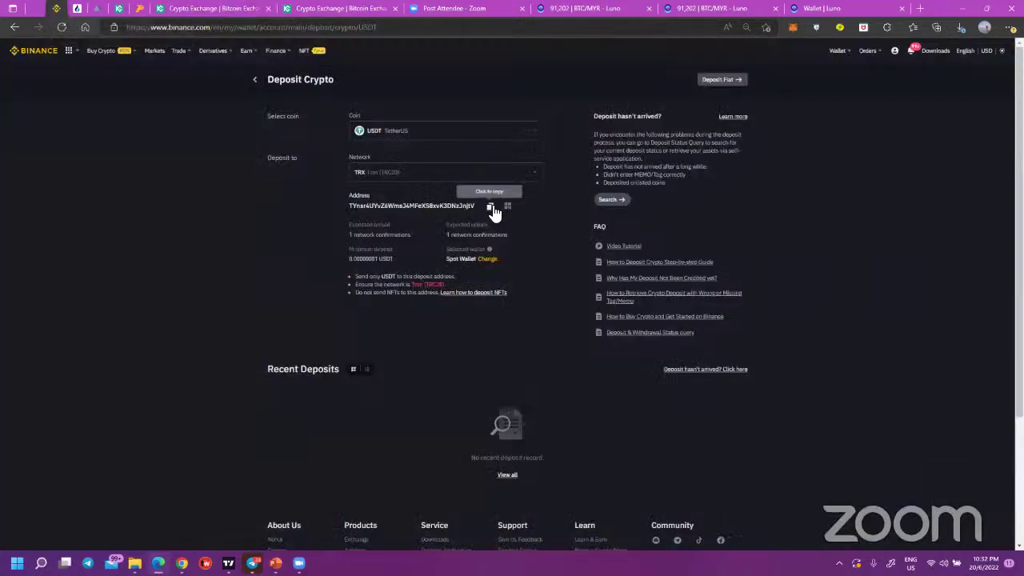
{"action": "left_click", "coordinate": [492, 207]}
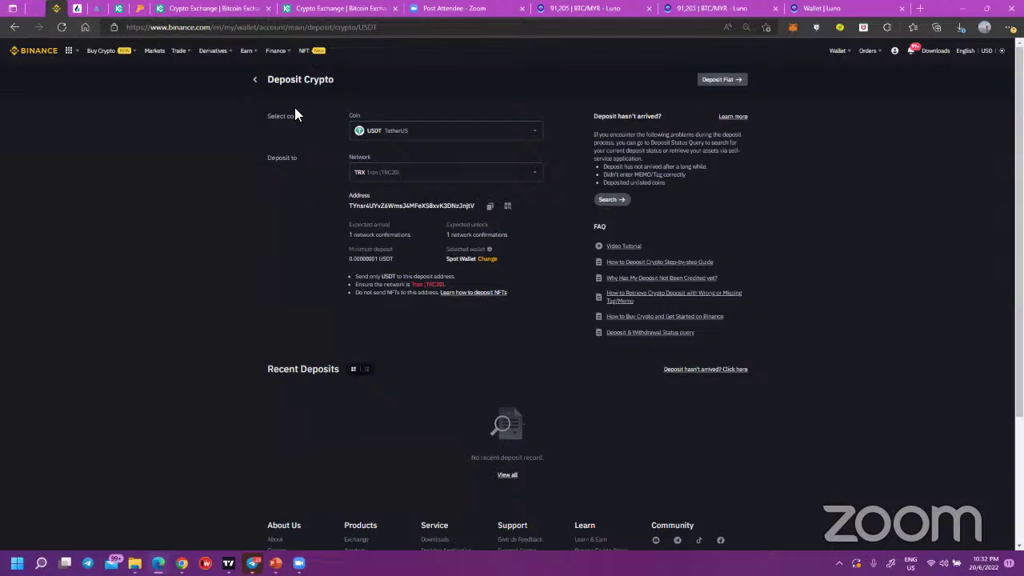
{"action": "left_click", "coordinate": [245, 10]}
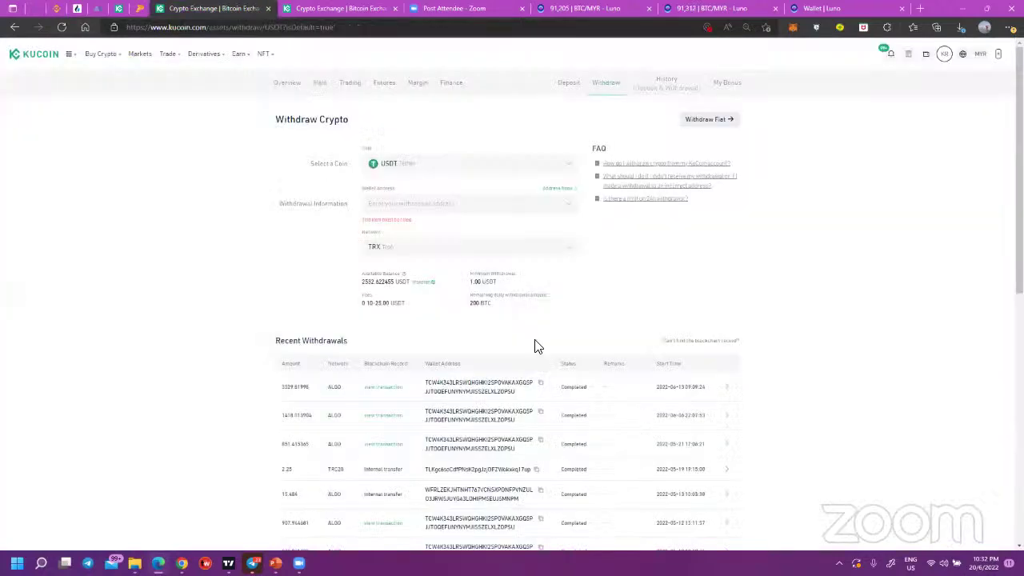
{"action": "left_click", "coordinate": [439, 207]}
{"action": "key", "text": "ctrl+v"}
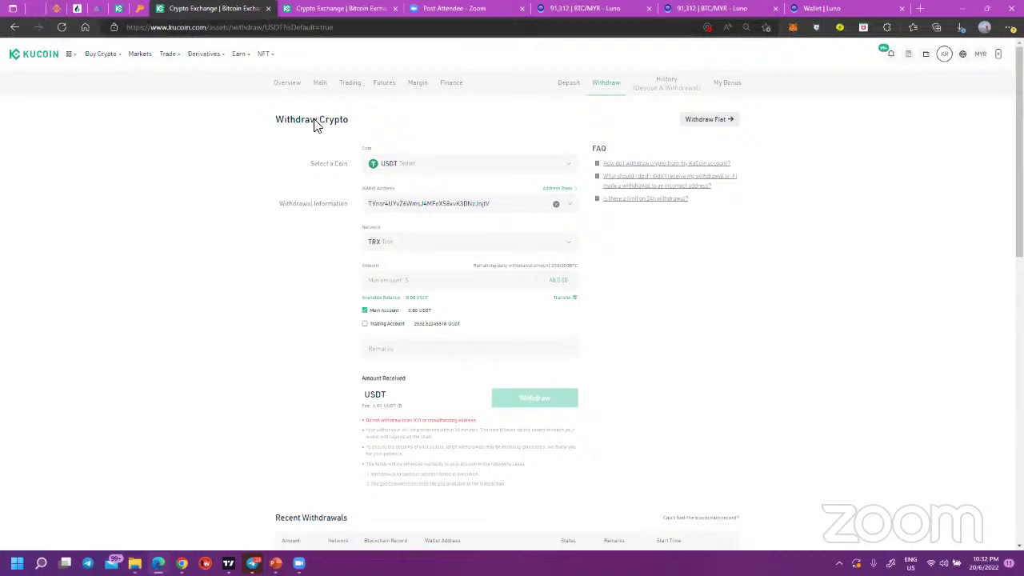
{"action": "key", "text": "ctrl+Tab"}
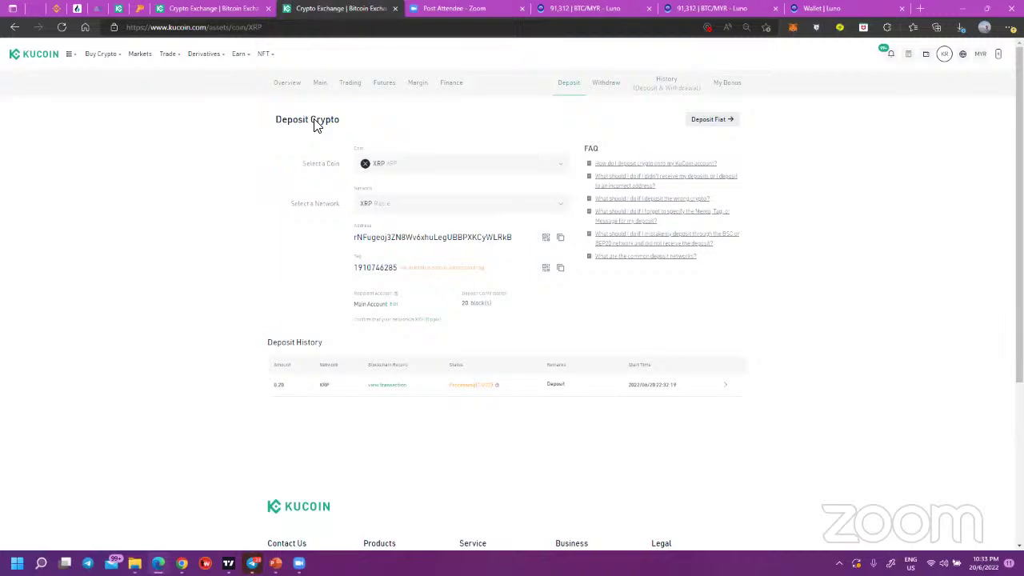
Step: View KuCoin's deposit history showing the 0.20 XRP deposit still processing, then minimise the browser
{"action": "key", "text": "ctrl+shift+Tab"}
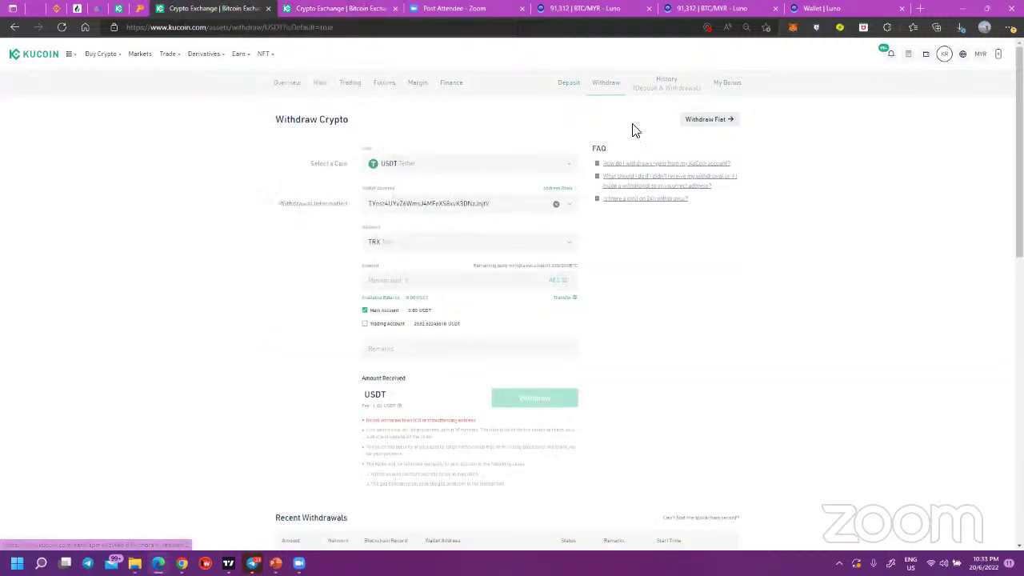
{"action": "left_click", "coordinate": [573, 86]}
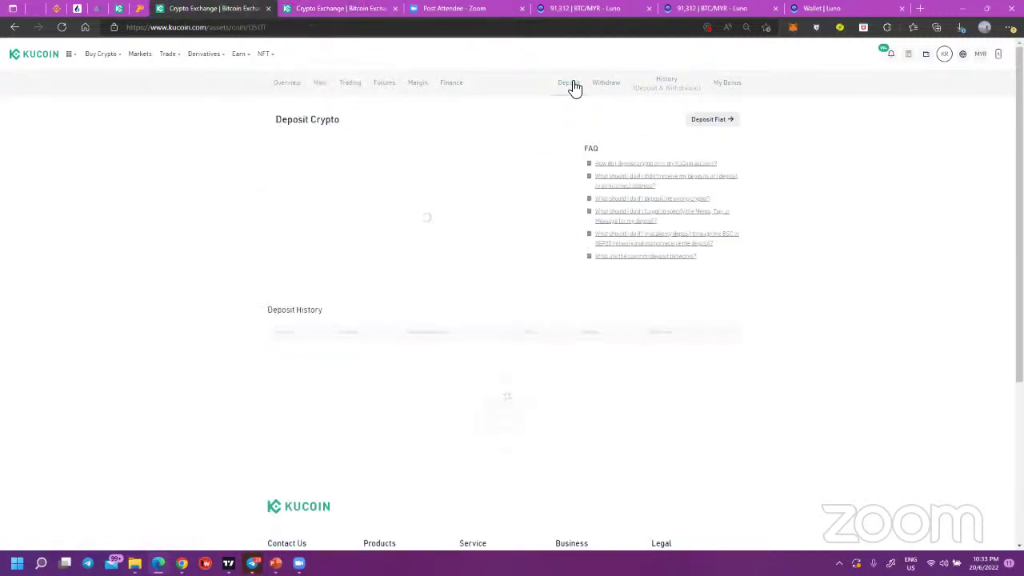
{"action": "left_click", "coordinate": [662, 92]}
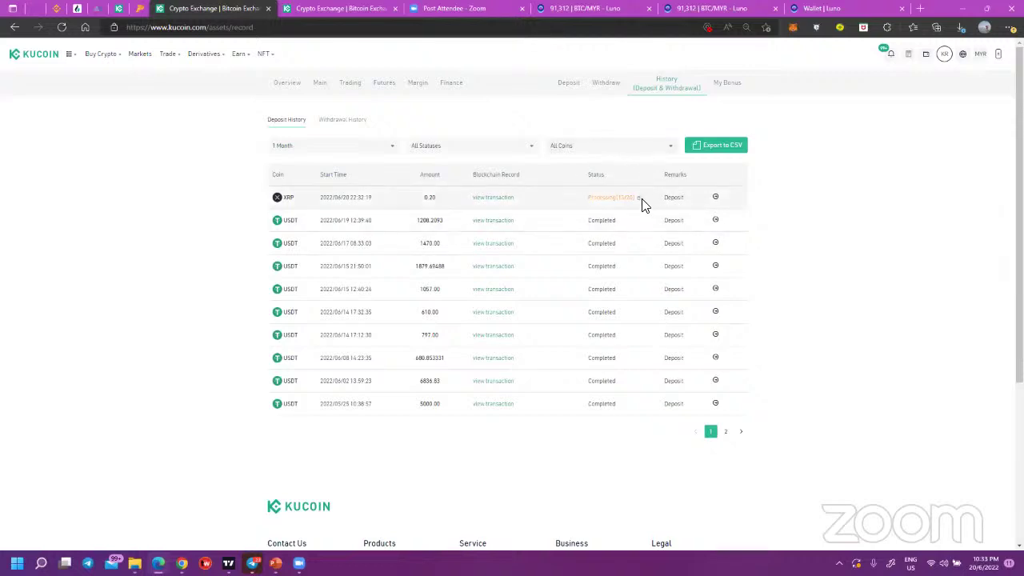
{"action": "left_click", "coordinate": [964, 8]}
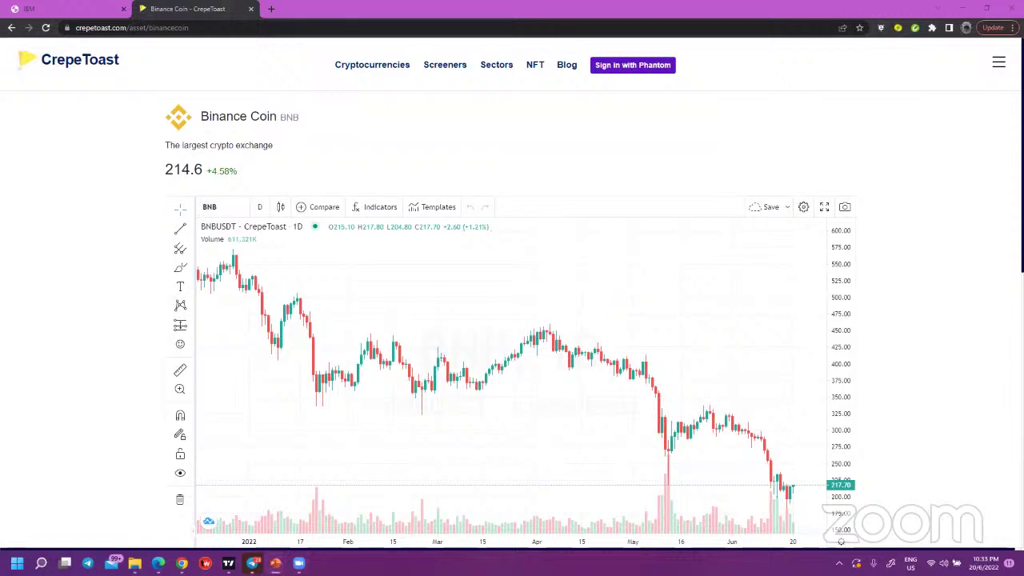
Step: Bring PowerPoint forward and swap presenter view so slide 16 fills the screen
{"action": "mouse_move", "coordinate": [275, 563]}
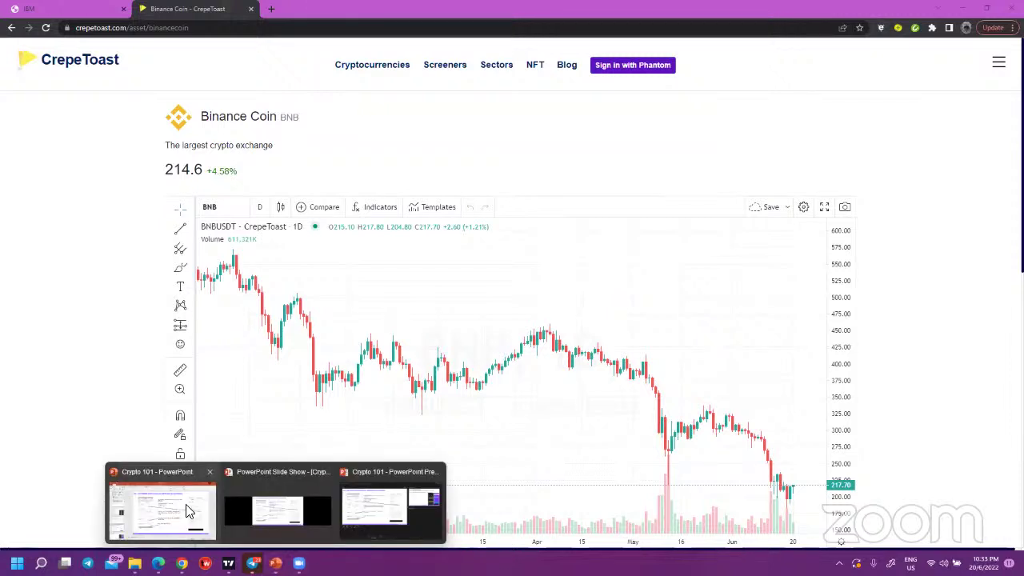
{"action": "key", "text": "alt+Tab"}
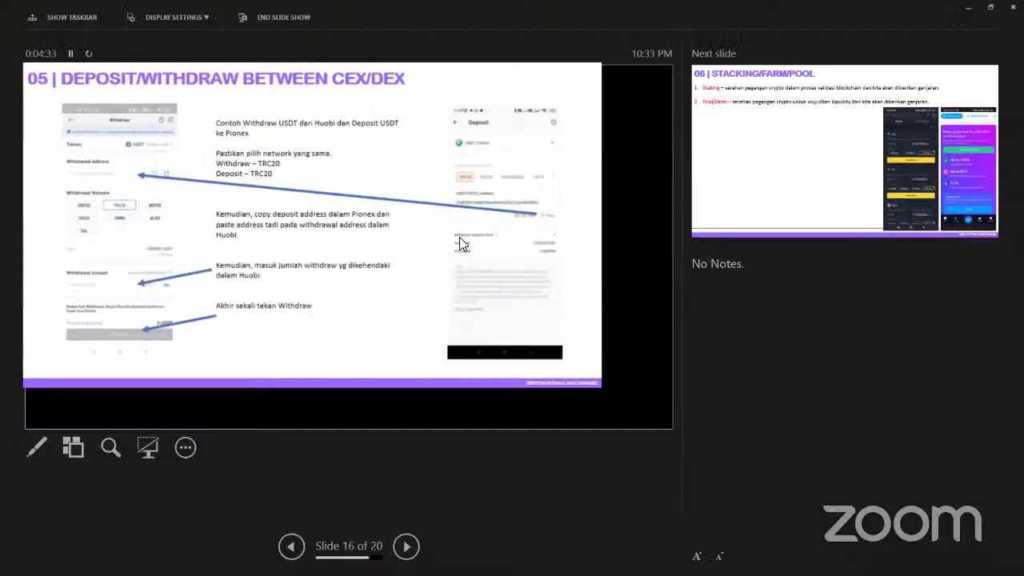
{"action": "left_click", "coordinate": [197, 20]}
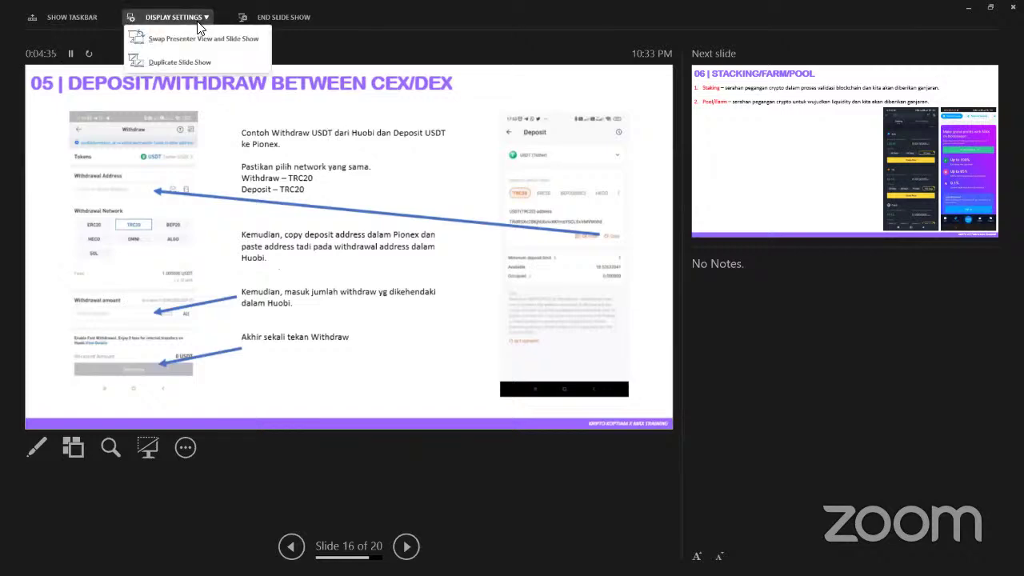
{"action": "left_click", "coordinate": [197, 34]}
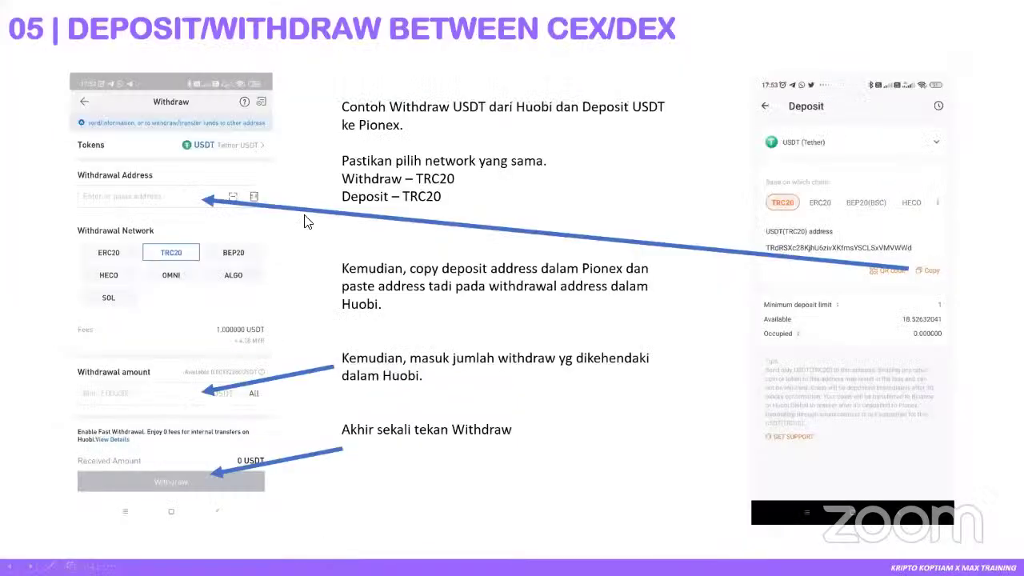
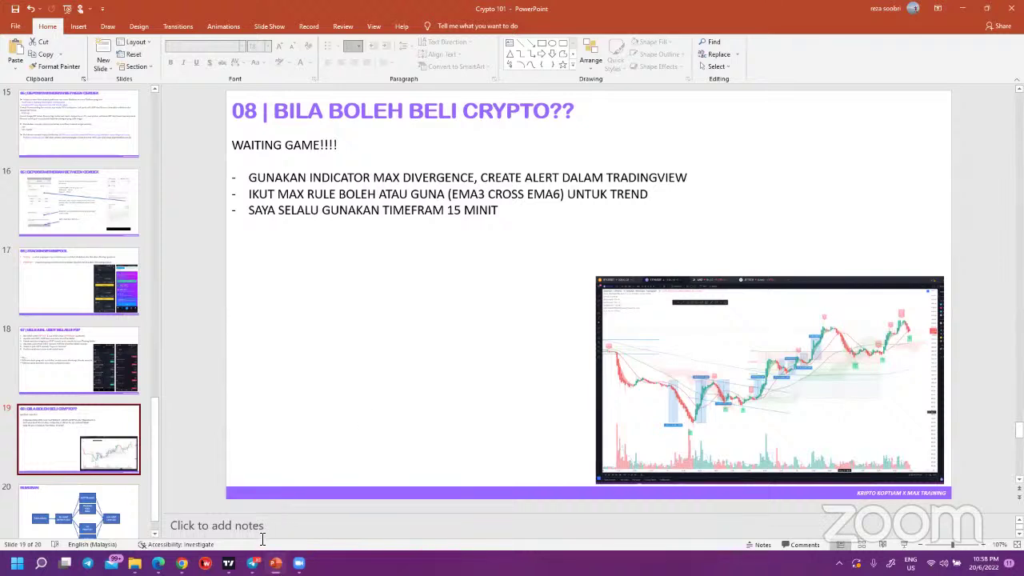
Step: Switch from the PowerPoint deck to the TradingView ETHUSDT chart
{"action": "left_click", "coordinate": [228, 563]}
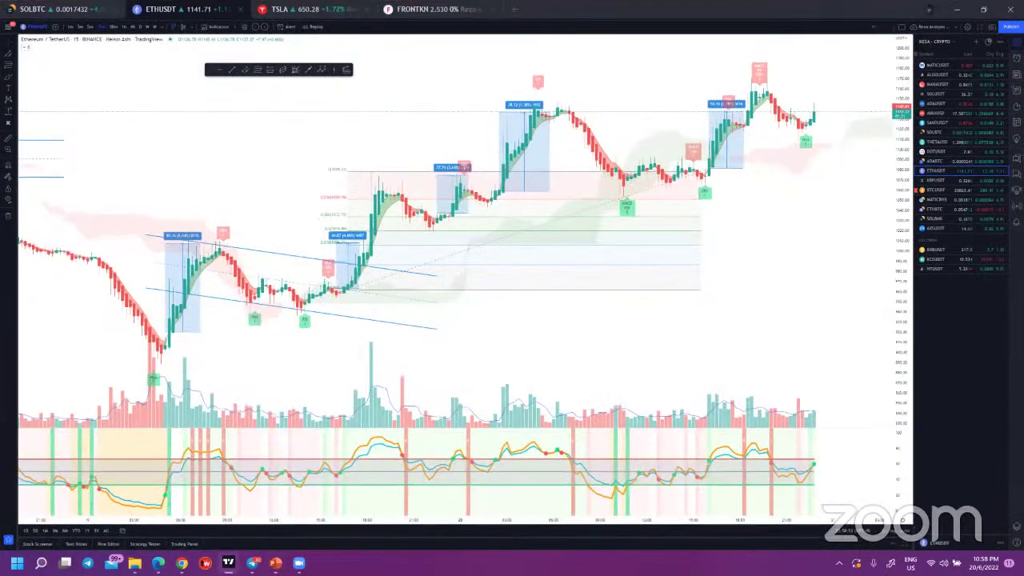
Step: Enlarge the ETHUSDT price pane so the oscillator pane disappears
{"action": "double_click", "coordinate": [763, 281]}
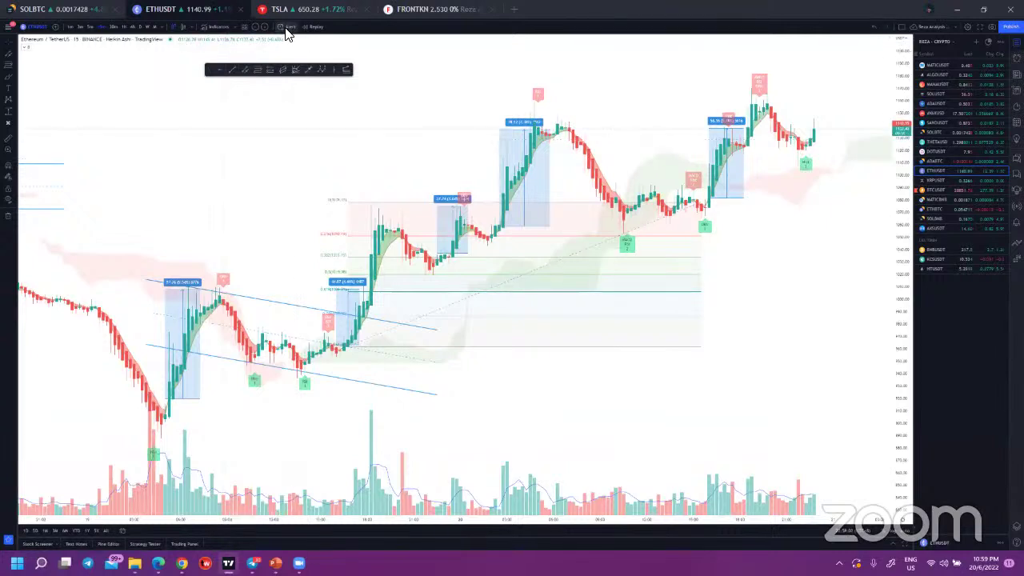
{"action": "left_click", "coordinate": [287, 30]}
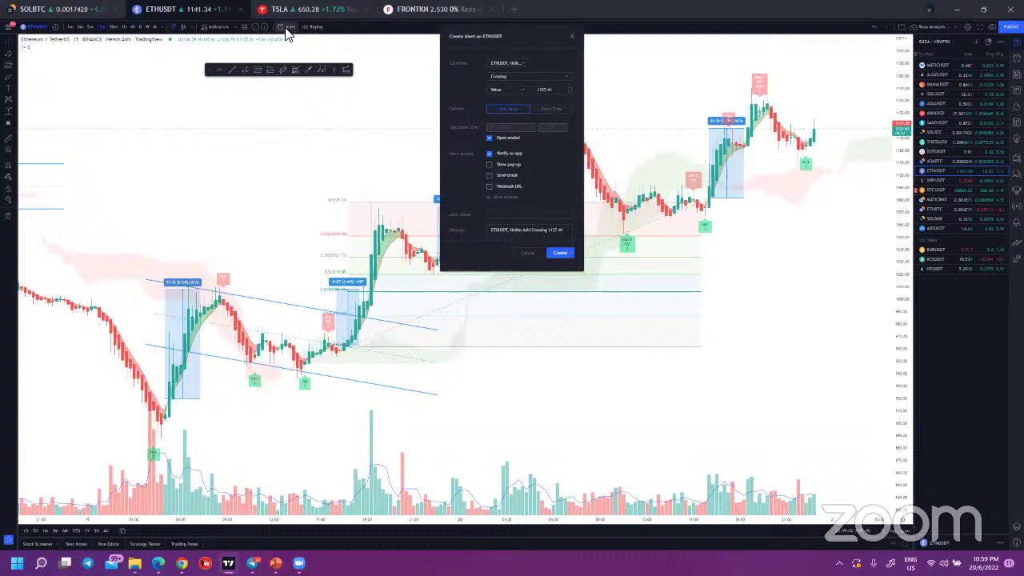
Step: Set the alert condition to MAX positive divergence, triggering only once per bar
{"action": "left_click", "coordinate": [504, 66]}
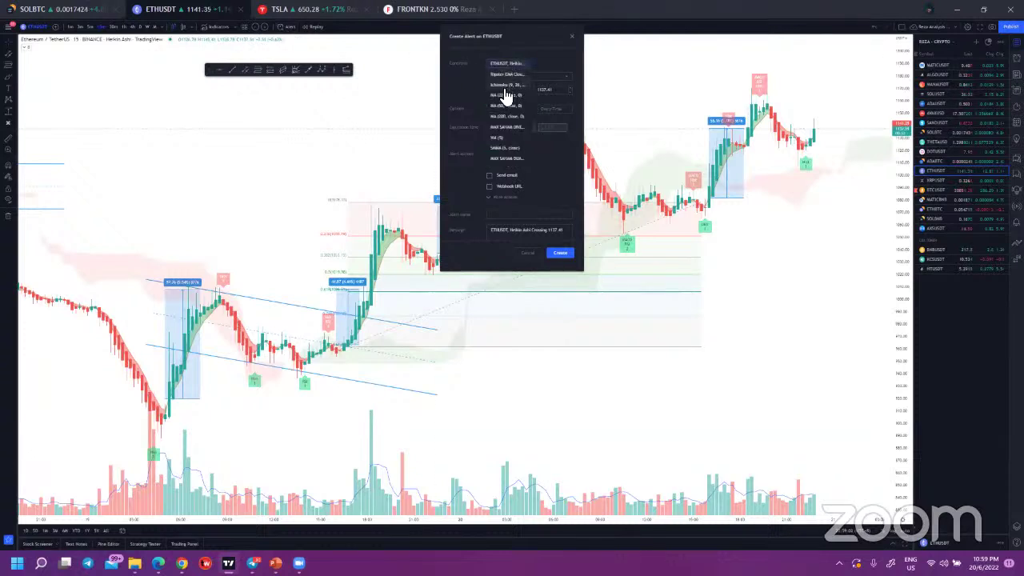
{"action": "left_click", "coordinate": [509, 133]}
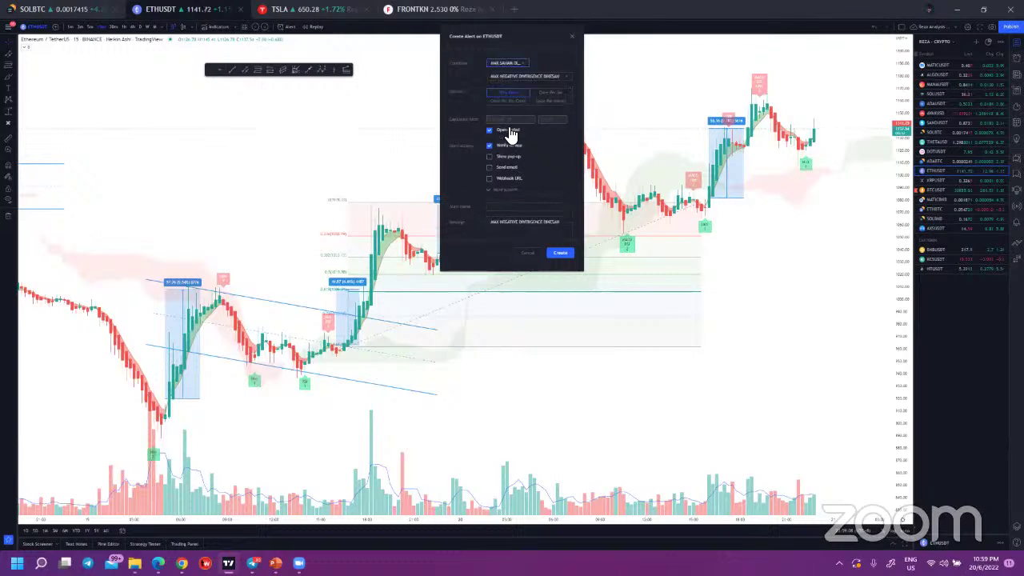
{"action": "left_click", "coordinate": [551, 78]}
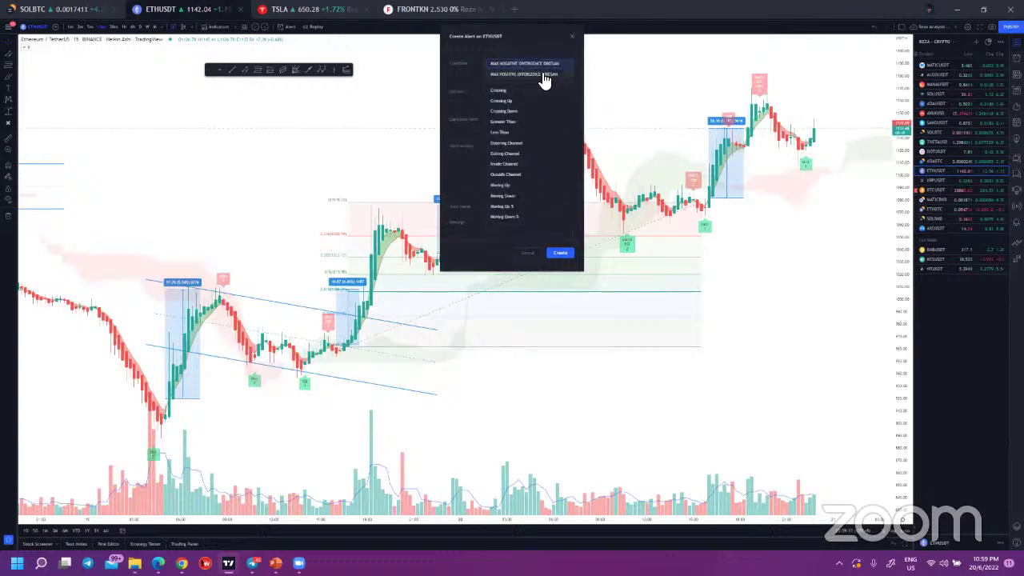
{"action": "left_click", "coordinate": [544, 75]}
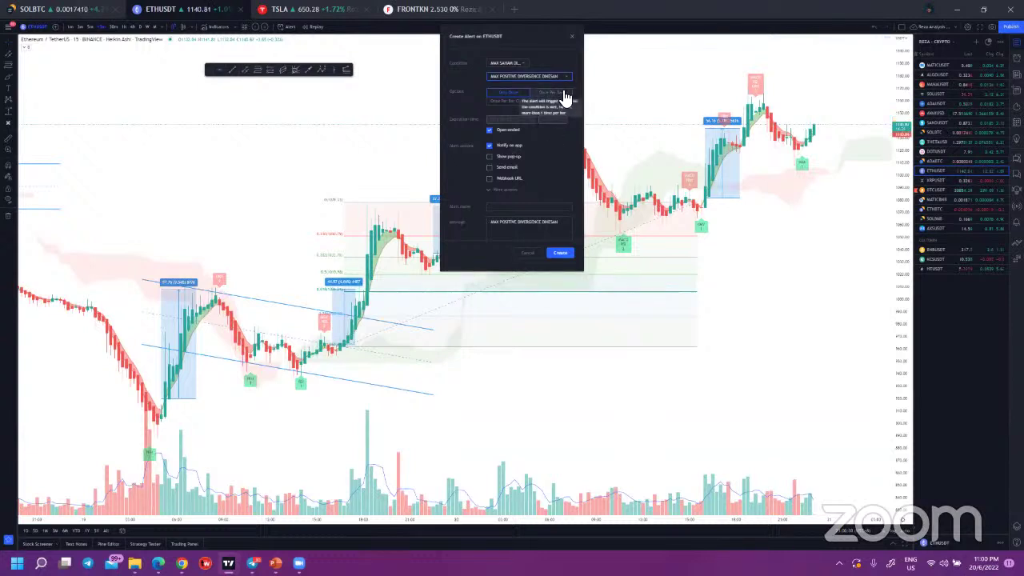
{"action": "left_click", "coordinate": [565, 95]}
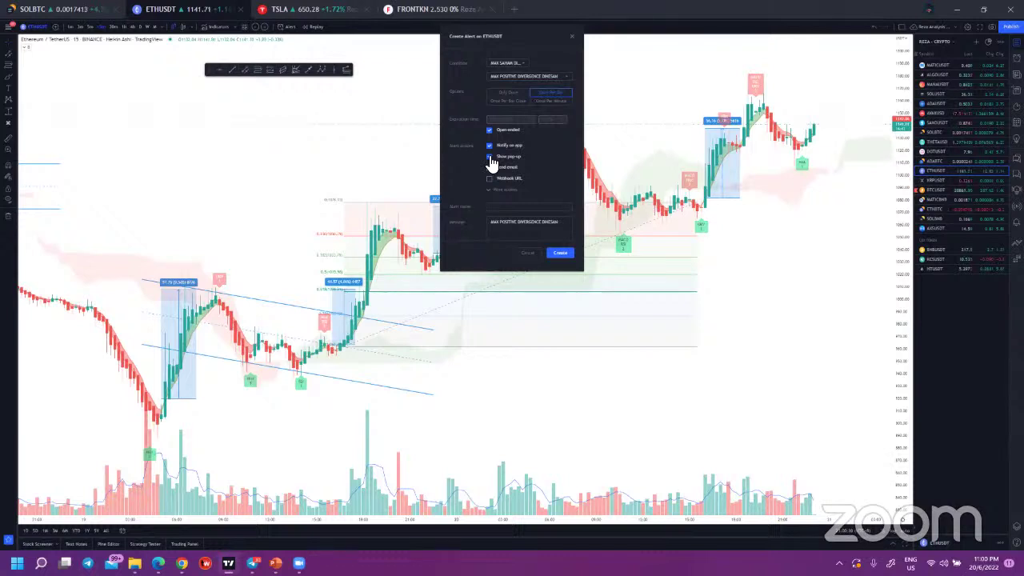
Step: Name the alert 'BUY BUY' and create it
{"action": "scroll", "coordinate": [510, 171], "scroll_direction": "down", "scroll_amount": 1}
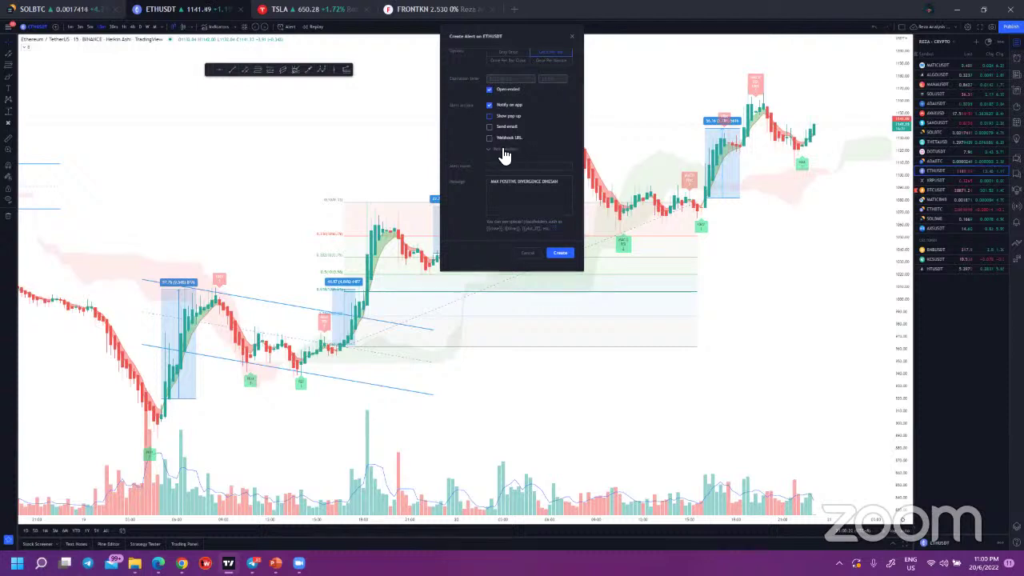
{"action": "left_click", "coordinate": [502, 150]}
{"action": "scroll", "coordinate": [502, 155], "scroll_direction": "up", "scroll_amount": 1}
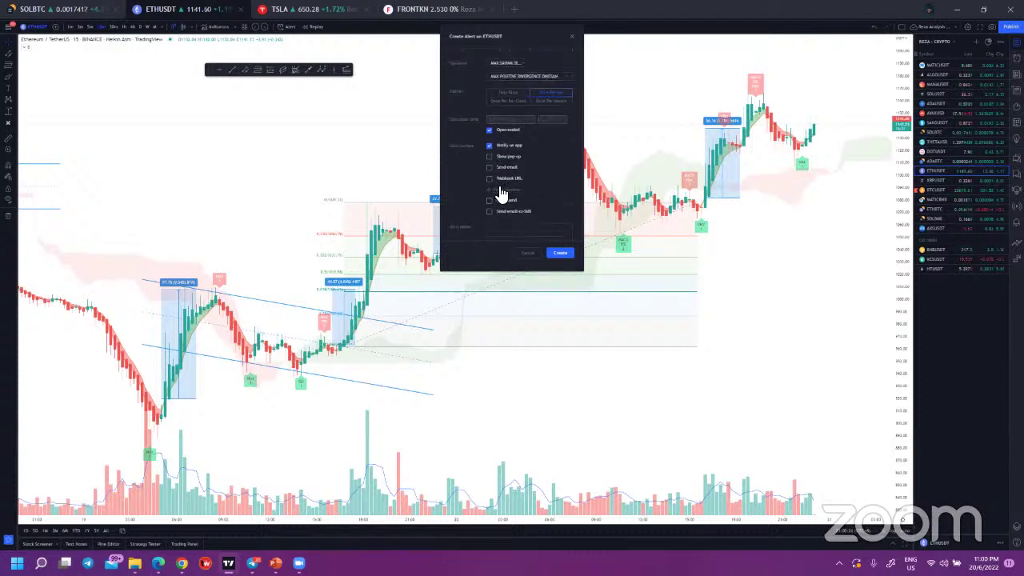
{"action": "left_click", "coordinate": [498, 192]}
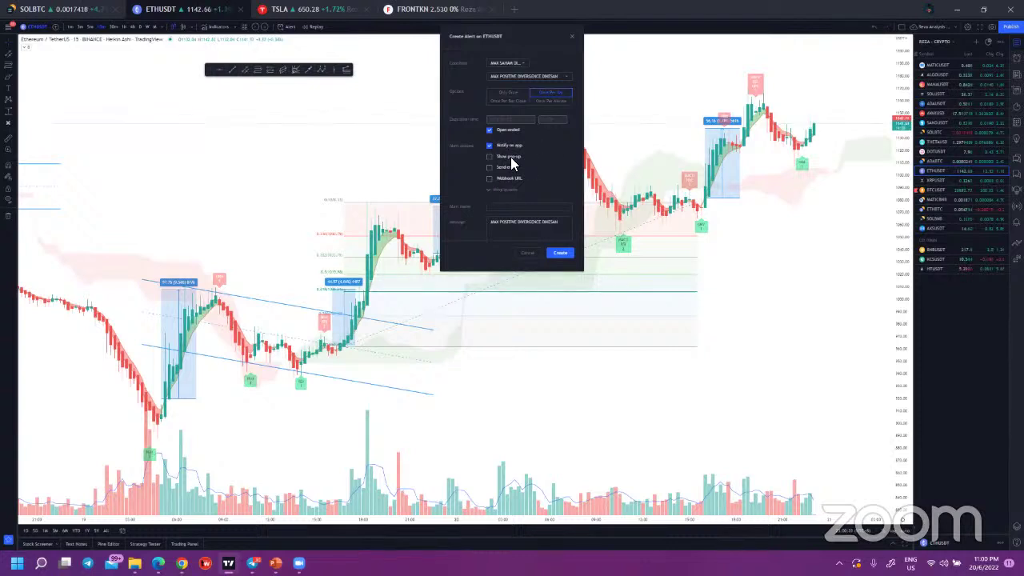
{"action": "scroll", "coordinate": [511, 157], "scroll_direction": "down", "scroll_amount": 1}
{"action": "left_click", "coordinate": [510, 182]}
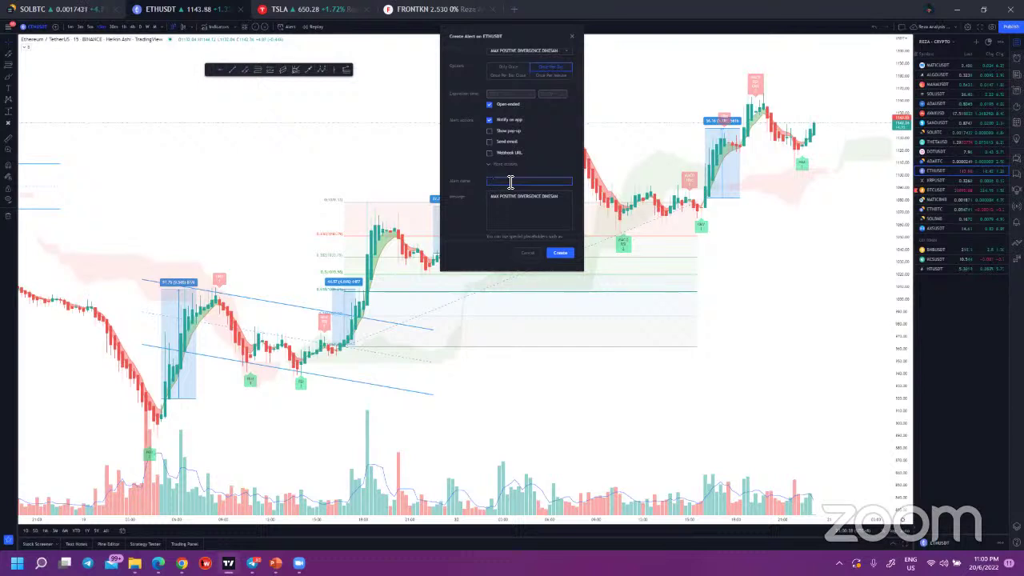
{"action": "type", "text": "BUY BUY"}
{"action": "left_click", "coordinate": [560, 256]}
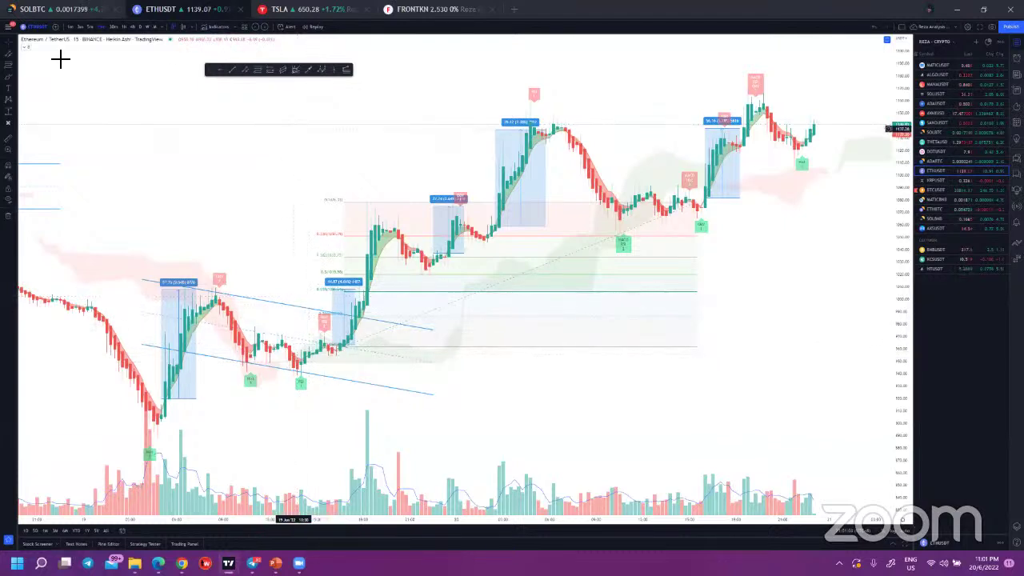
{"action": "left_click", "coordinate": [24, 50]}
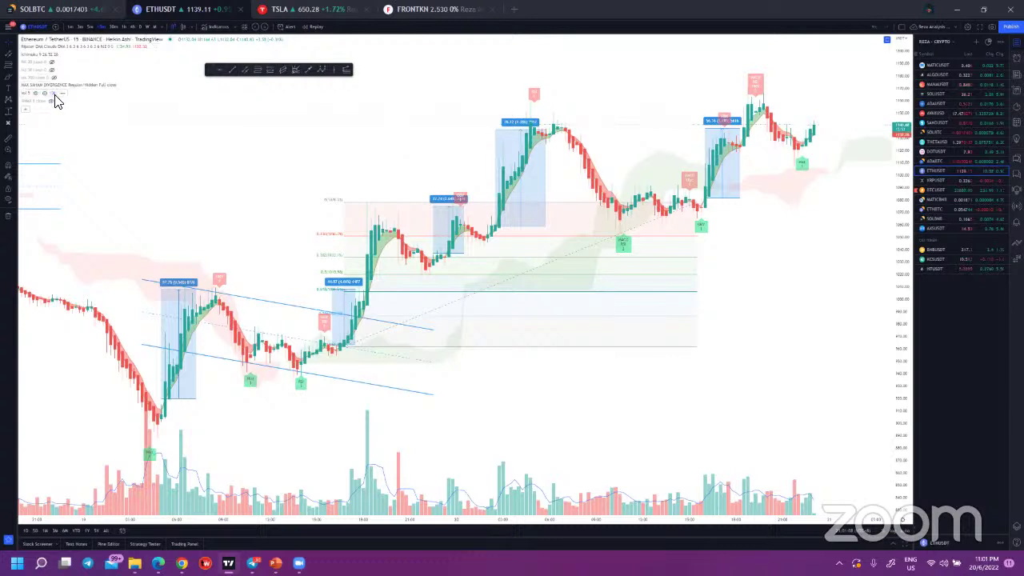
{"action": "left_click", "coordinate": [59, 101]}
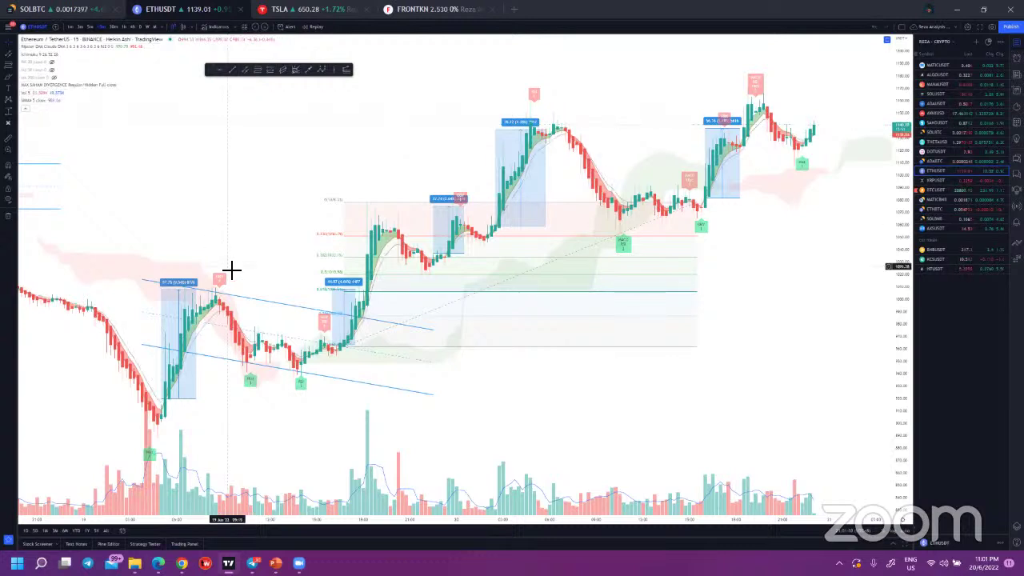
{"action": "left_click", "coordinate": [60, 101]}
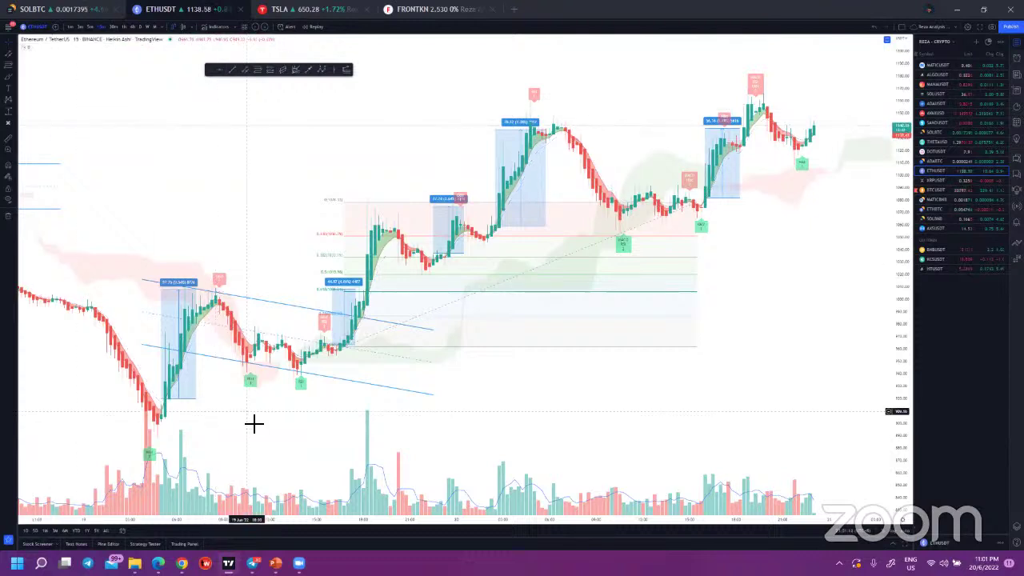
{"action": "left_click", "coordinate": [276, 563]}
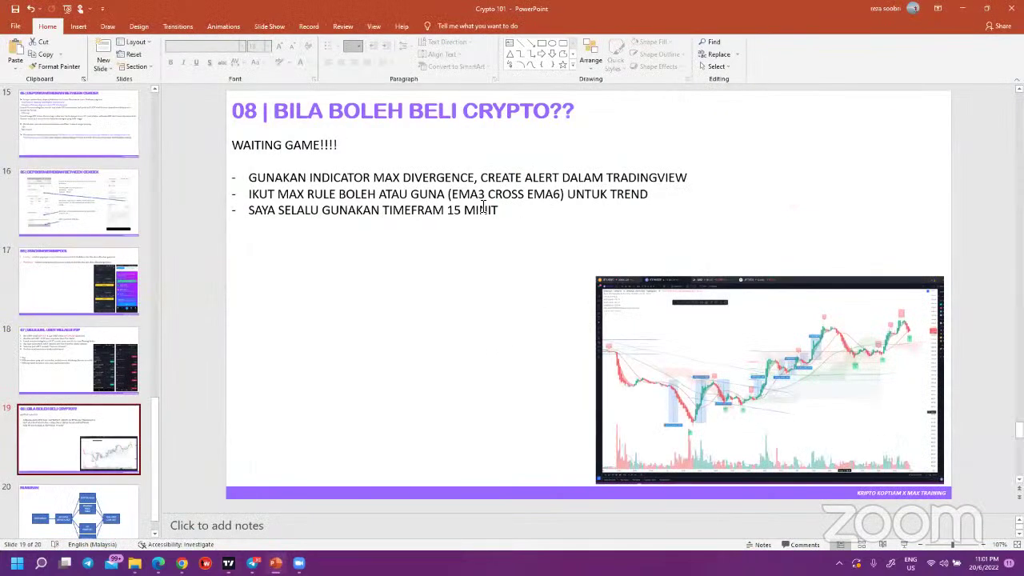
{"action": "left_click", "coordinate": [963, 8]}
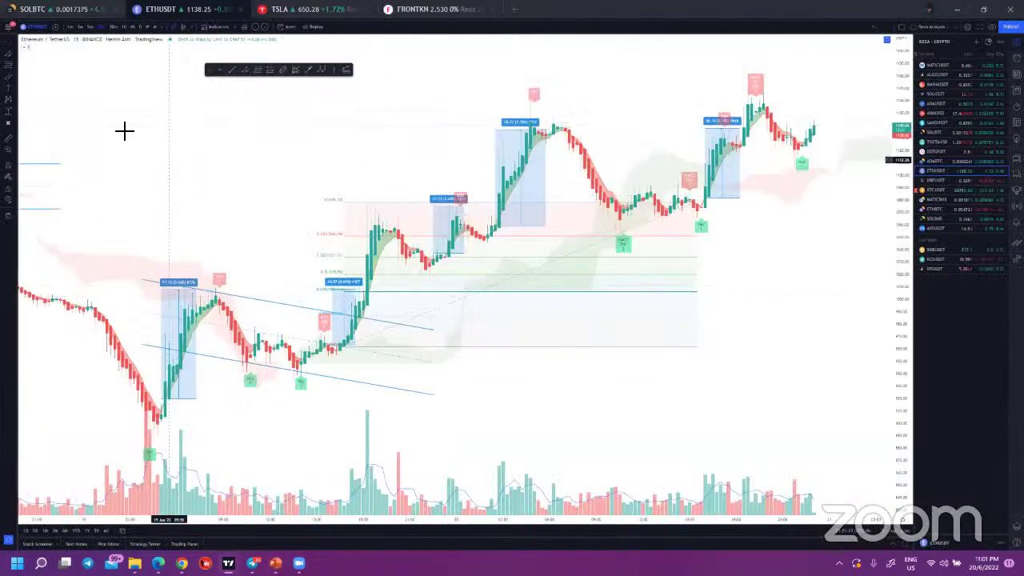
Step: Expand the indicator list and preview the chart on 5-minute and 1-hour timeframes
{"action": "left_click", "coordinate": [28, 50]}
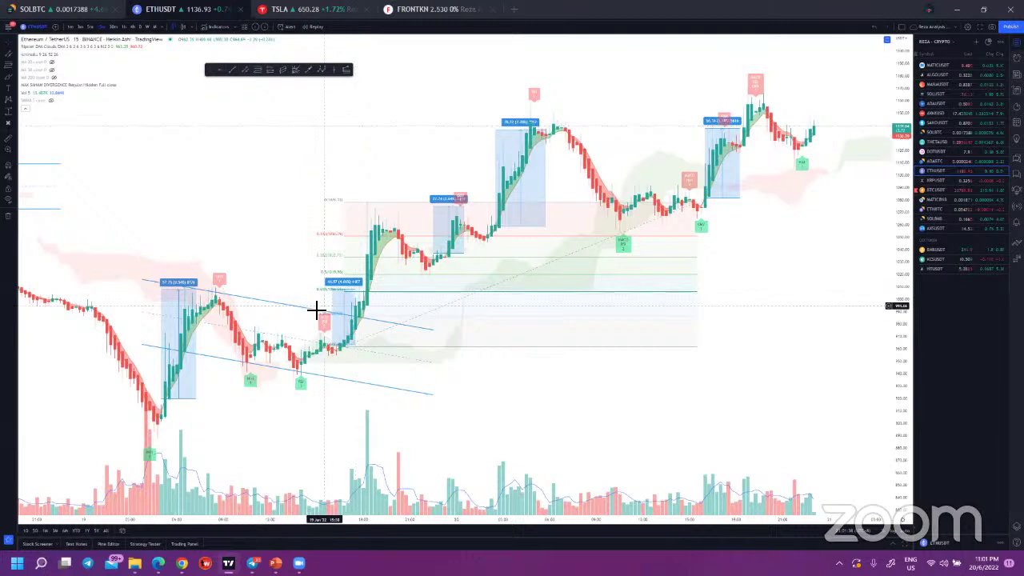
{"action": "left_click_drag", "start_coordinate": [245, 169], "coordinate": [285, 167]}
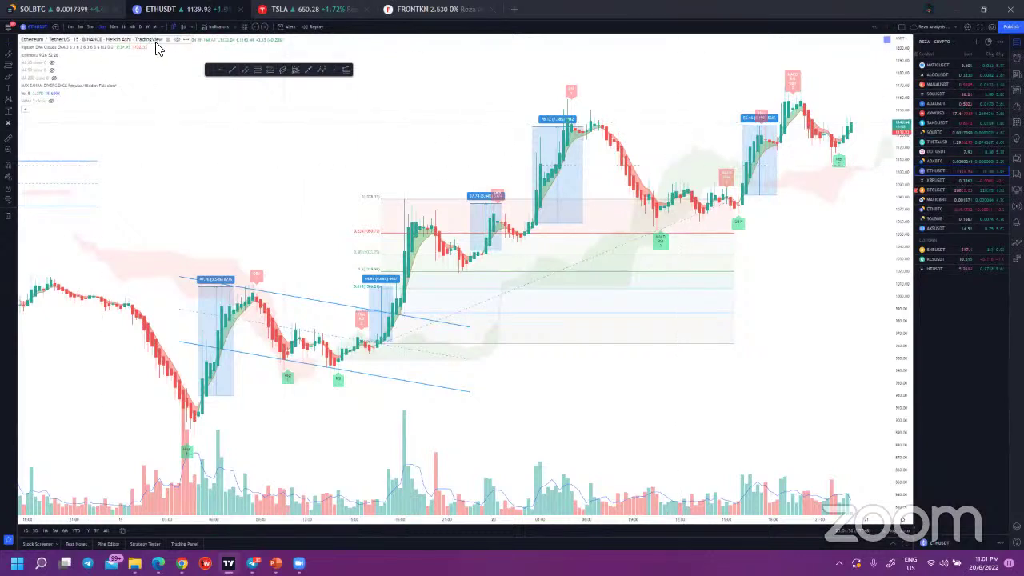
{"action": "left_click", "coordinate": [90, 27]}
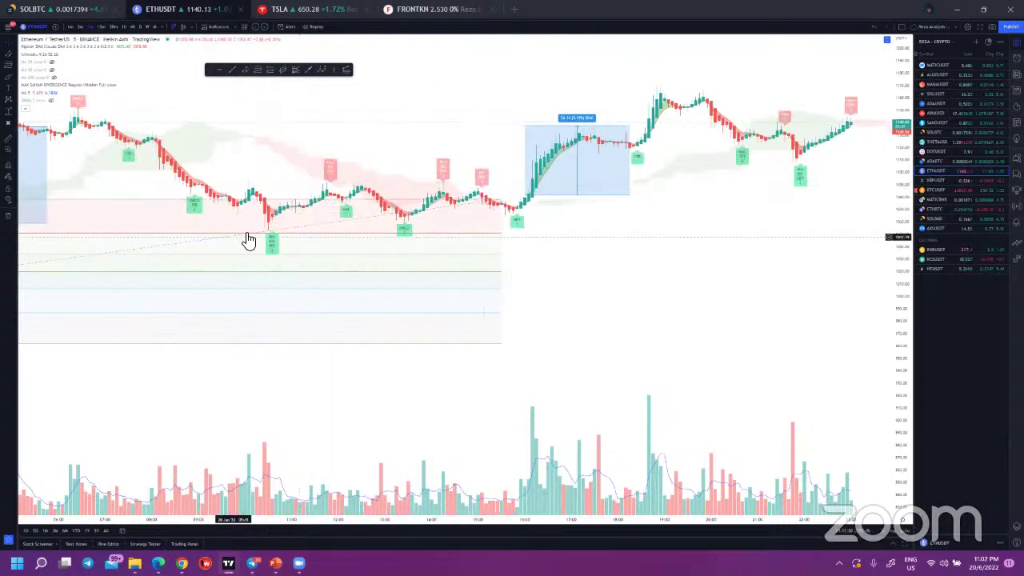
{"action": "left_click", "coordinate": [123, 28]}
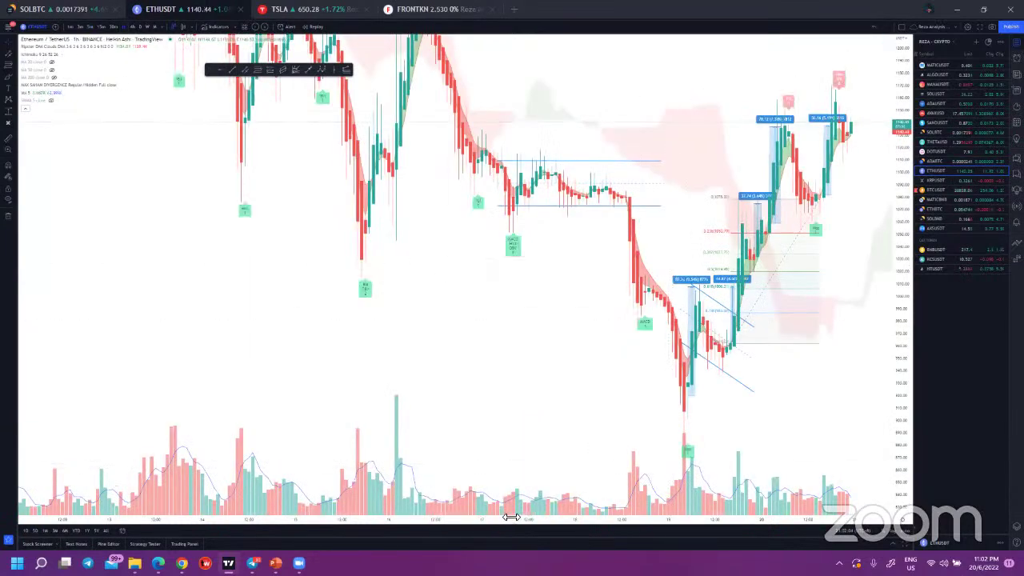
{"action": "left_click_drag", "start_coordinate": [672, 521], "coordinate": [484, 520]}
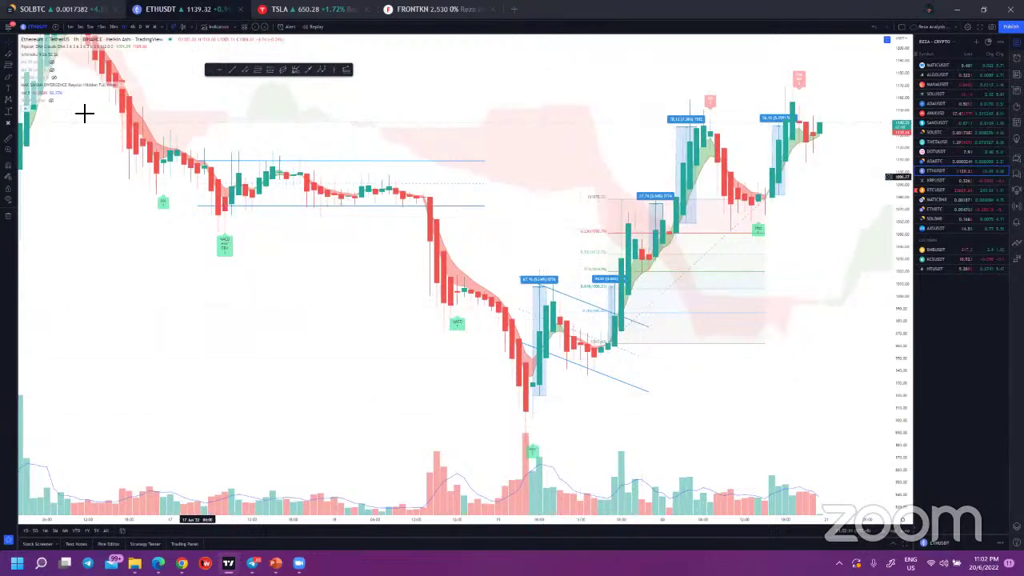
Step: Return to the 15-minute timeframe and compress the time axis to show more history
{"action": "left_click", "coordinate": [102, 26]}
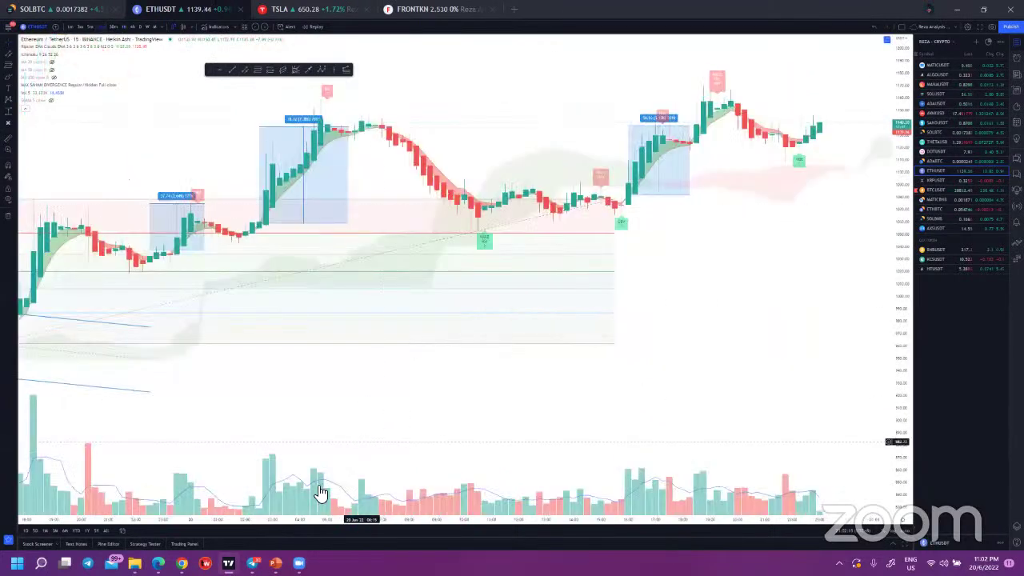
{"action": "left_click_drag", "start_coordinate": [382, 512], "coordinate": [578, 513]}
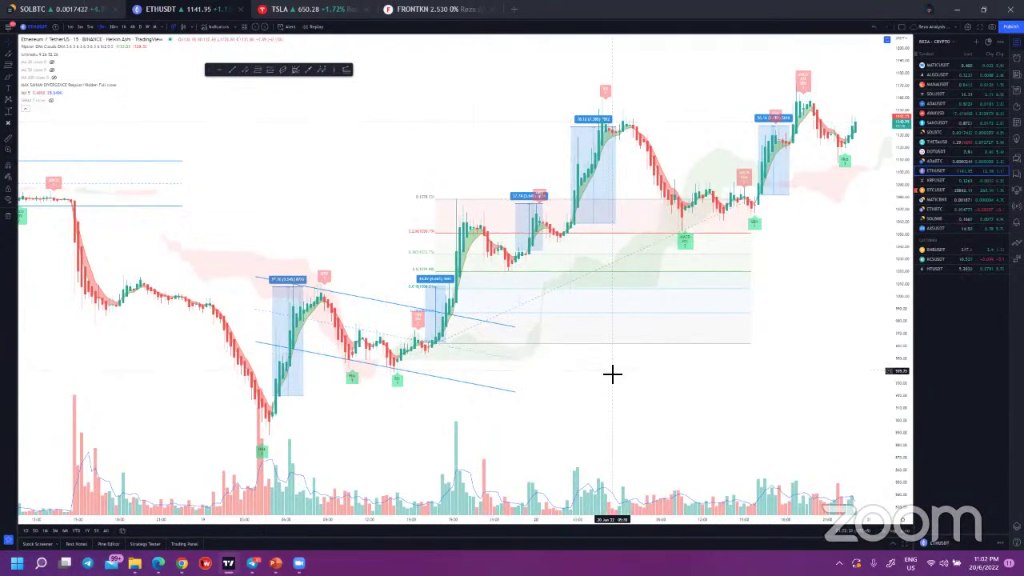
{"action": "left_click_drag", "start_coordinate": [613, 373], "coordinate": [693, 381]}
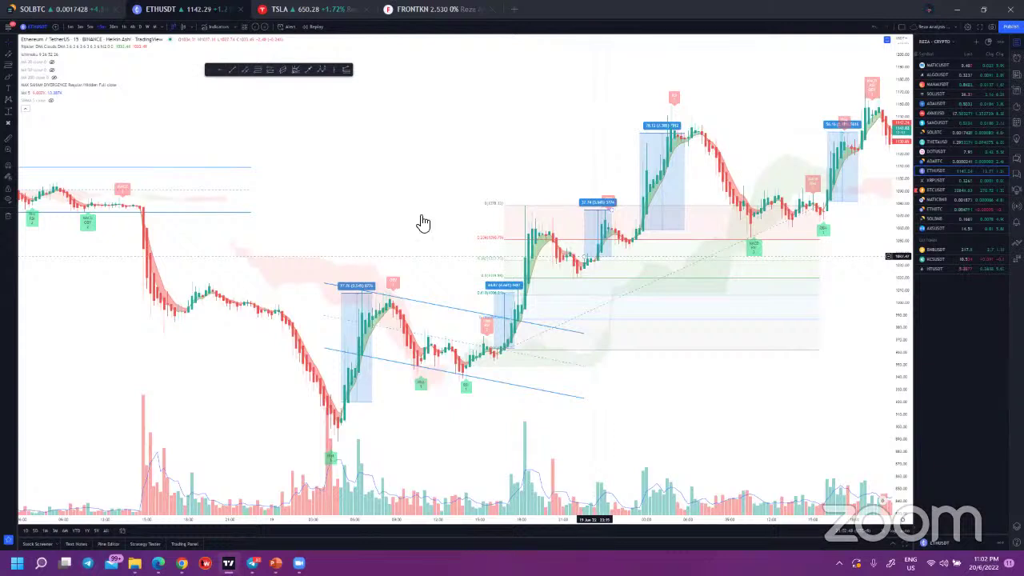
{"action": "mouse_move", "coordinate": [50, 107]}
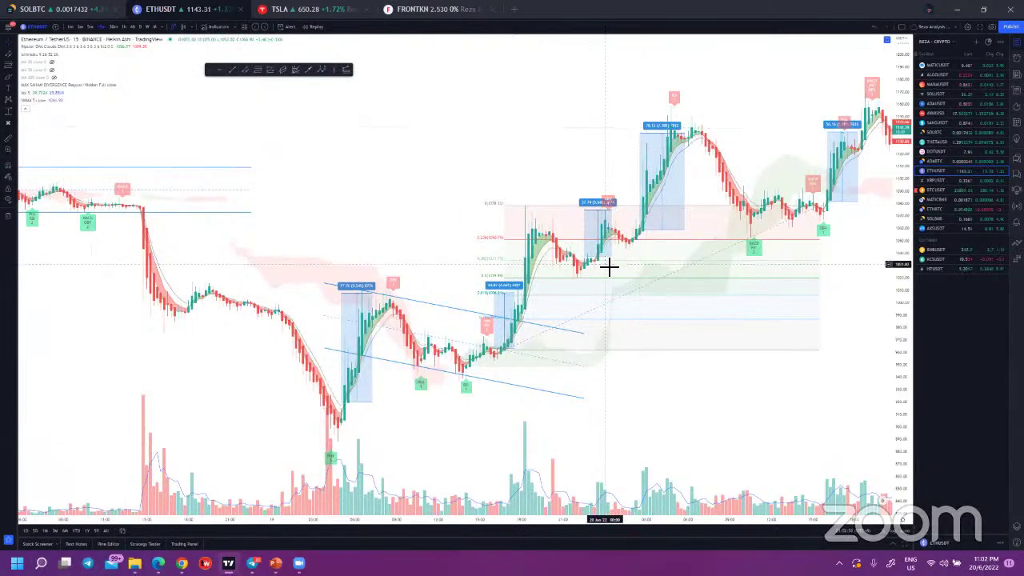
{"action": "mouse_move", "coordinate": [68, 81]}
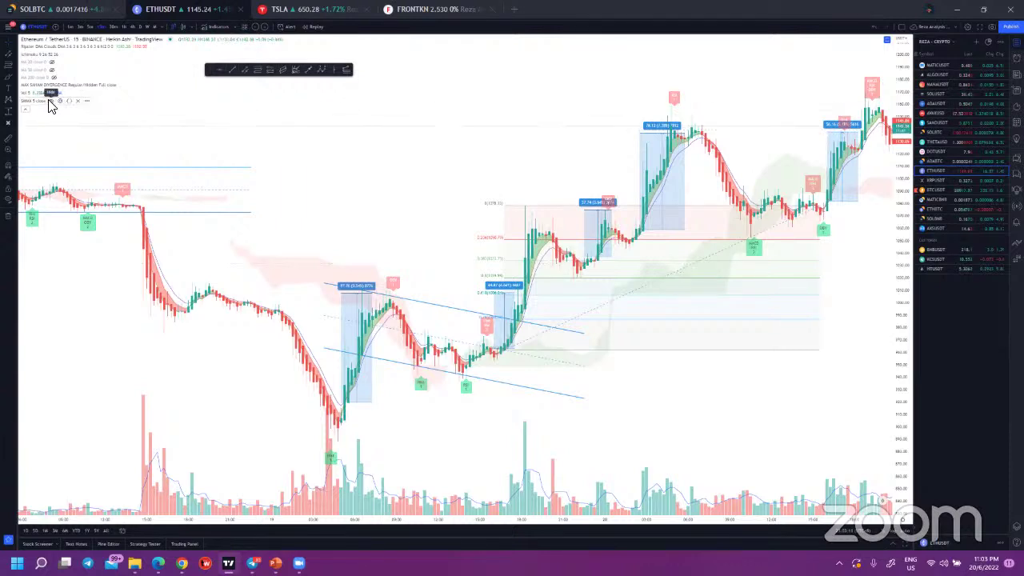
Step: Hide the SMA 5 moving average, with a brief look at the PowerPoint slide
{"action": "left_click", "coordinate": [50, 103]}
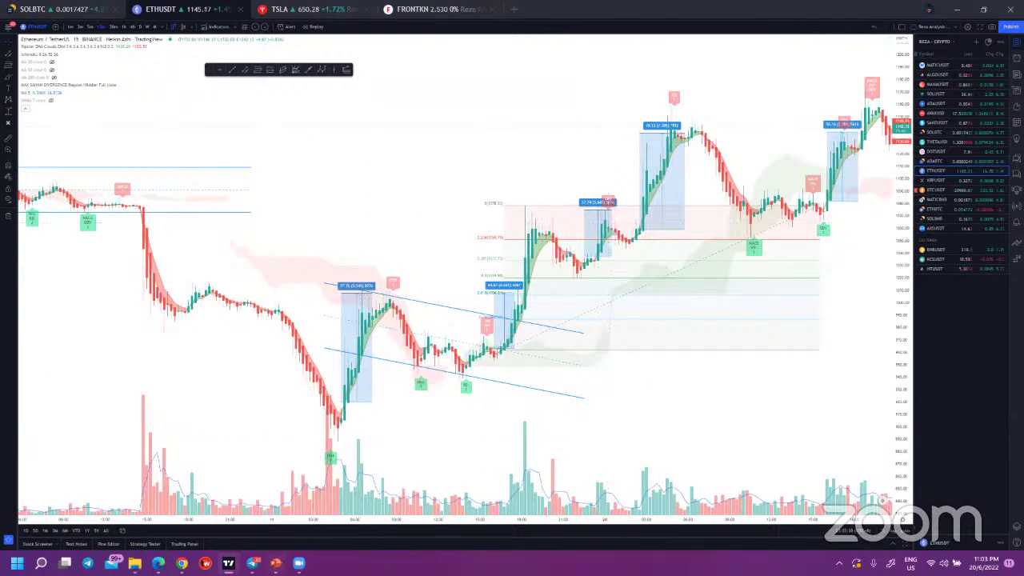
{"action": "left_click", "coordinate": [276, 563]}
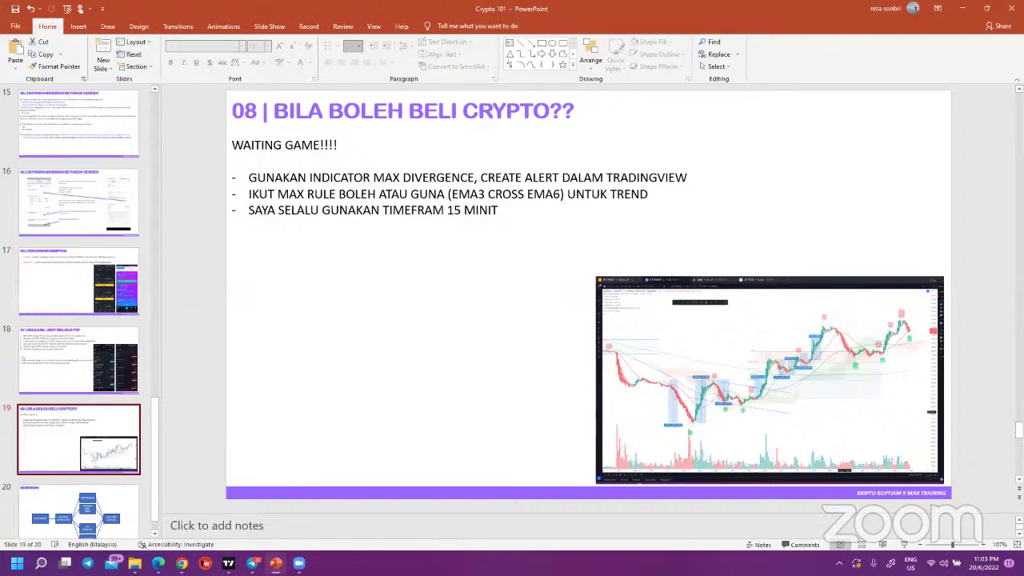
{"action": "left_click", "coordinate": [961, 11]}
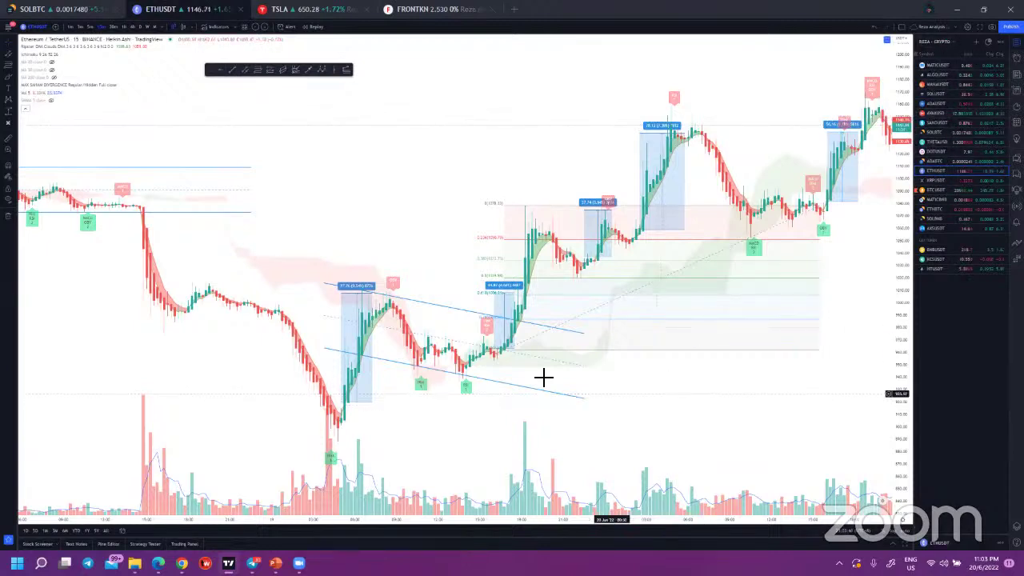
Step: Zoom out to older bars and measure the about 2.65% range between the horizontal lines
{"action": "left_click_drag", "start_coordinate": [543, 378], "coordinate": [503, 368]}
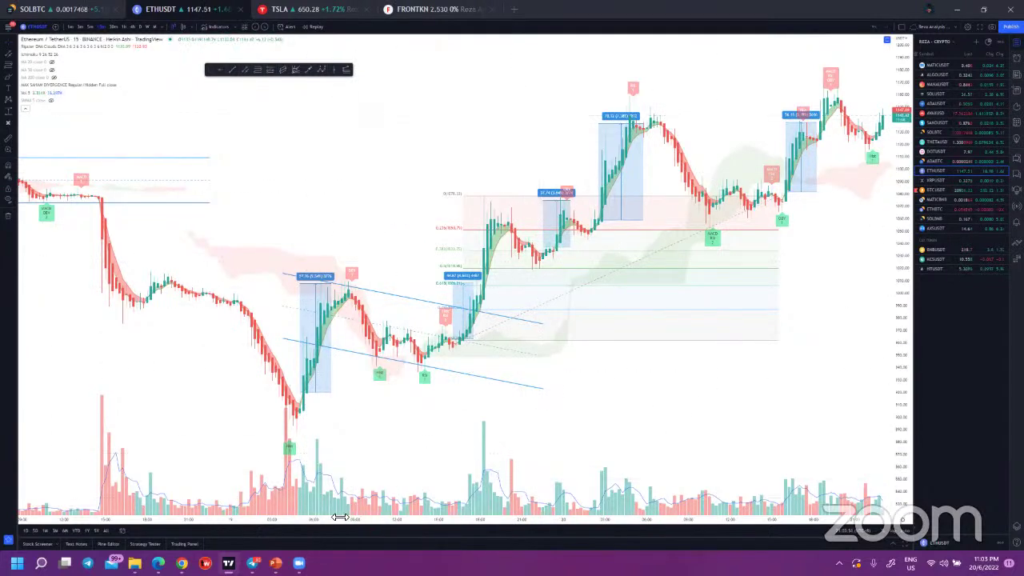
{"action": "left_click_drag", "start_coordinate": [430, 512], "coordinate": [625, 480]}
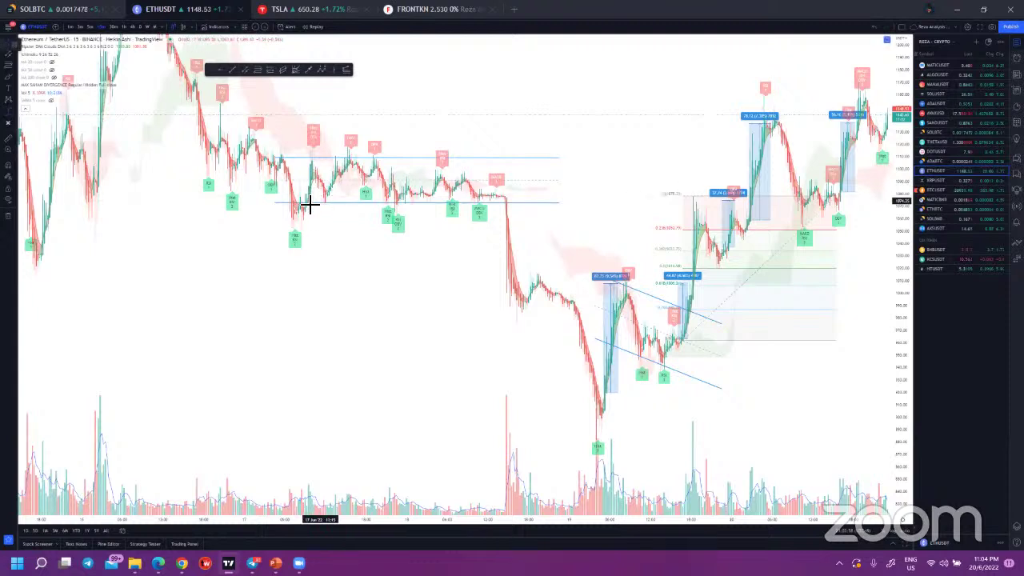
{"action": "left_click_drag", "start_coordinate": [308, 206], "coordinate": [316, 168]}
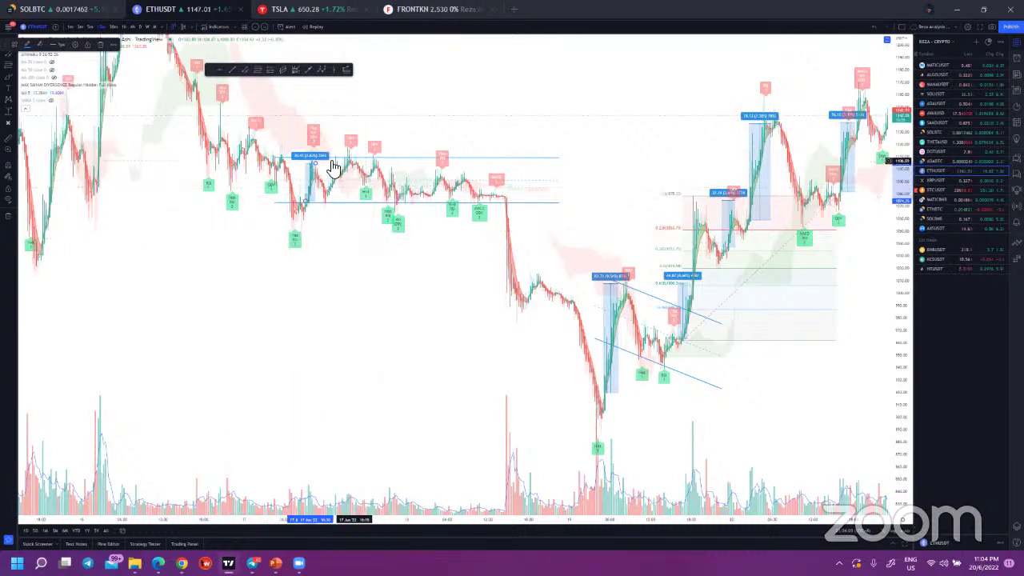
Step: Use the Price Range tool for a second, about 1.17% measurement near the upper level
{"action": "left_click", "coordinate": [13, 111]}
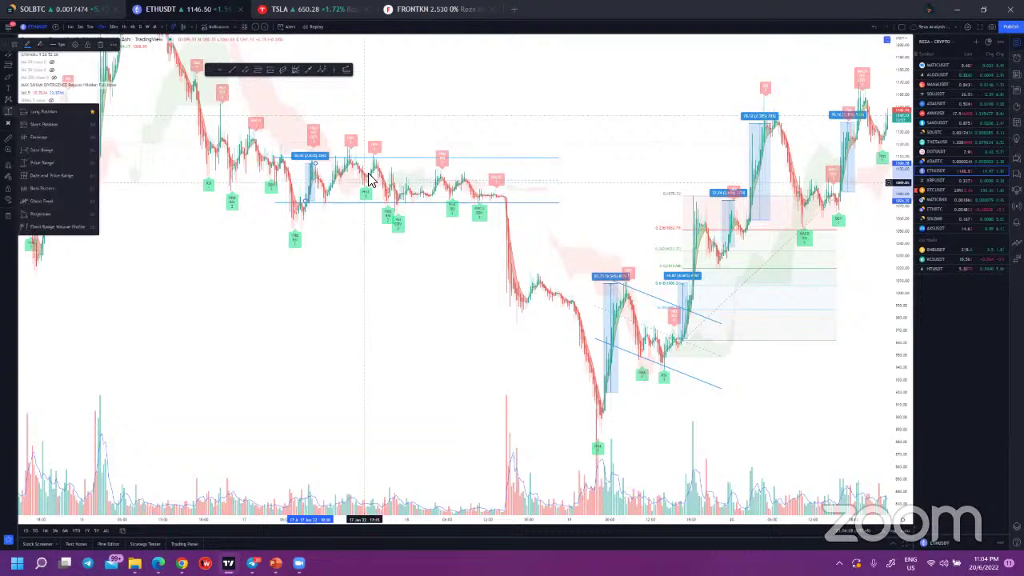
{"action": "left_click", "coordinate": [37, 162]}
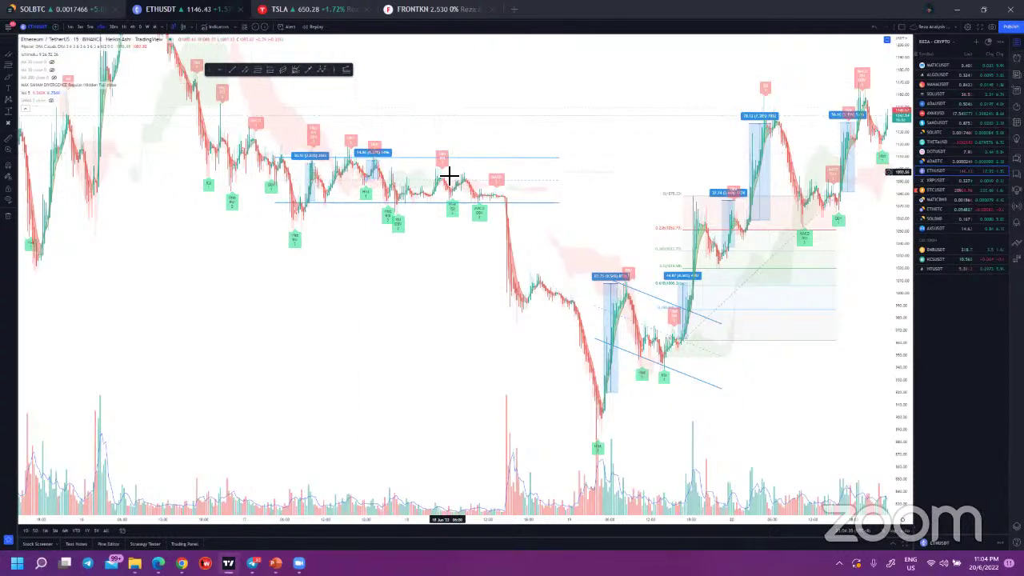
Step: Zoom and pan onto the recent 15-minute candles, then return to the Crypto 101 deck
{"action": "scroll", "coordinate": [460, 166], "scroll_direction": "right", "scroll_amount": 5}
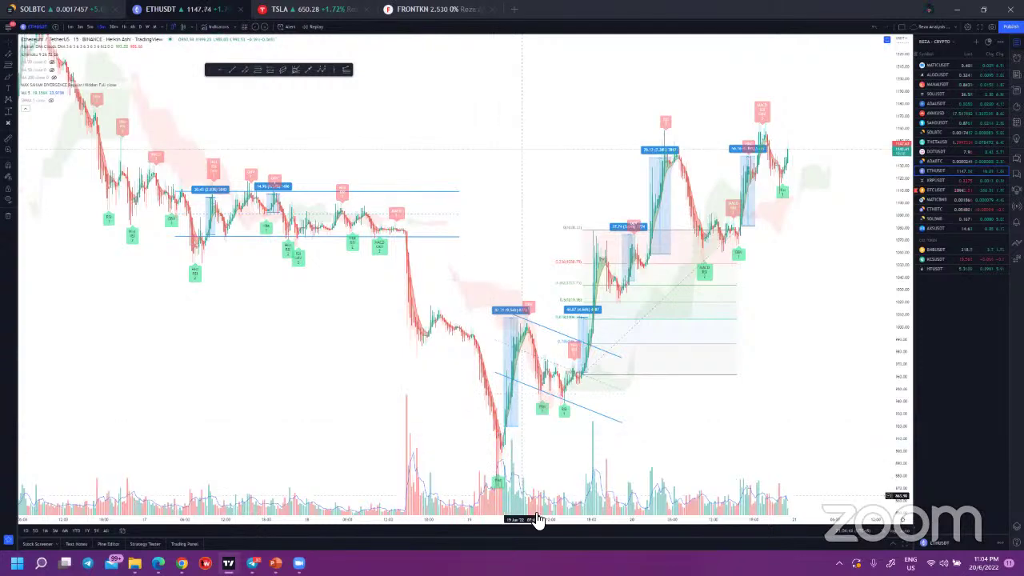
{"action": "left_click_drag", "start_coordinate": [407, 513], "coordinate": [360, 517]}
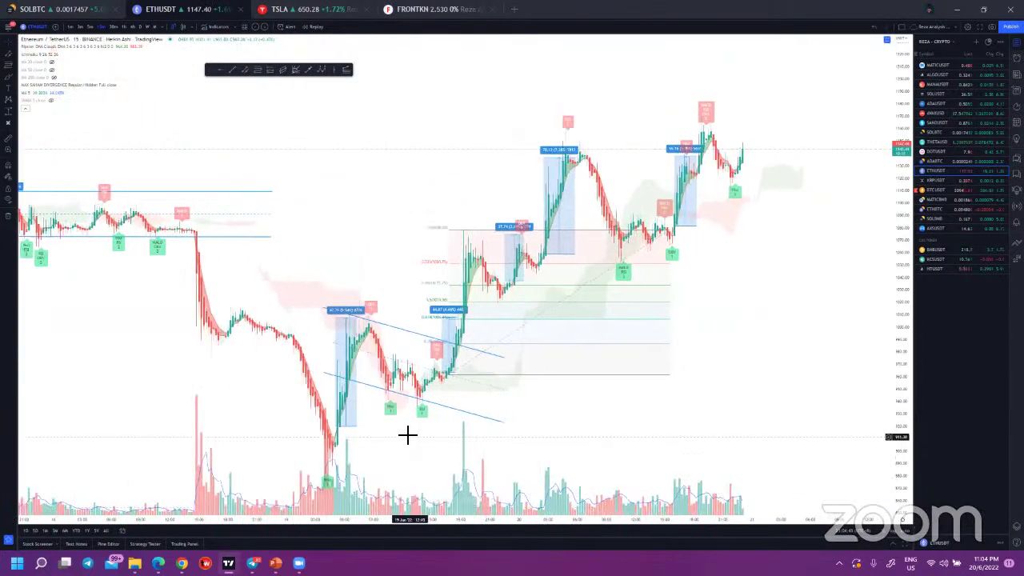
{"action": "left_click_drag", "start_coordinate": [453, 414], "coordinate": [556, 363]}
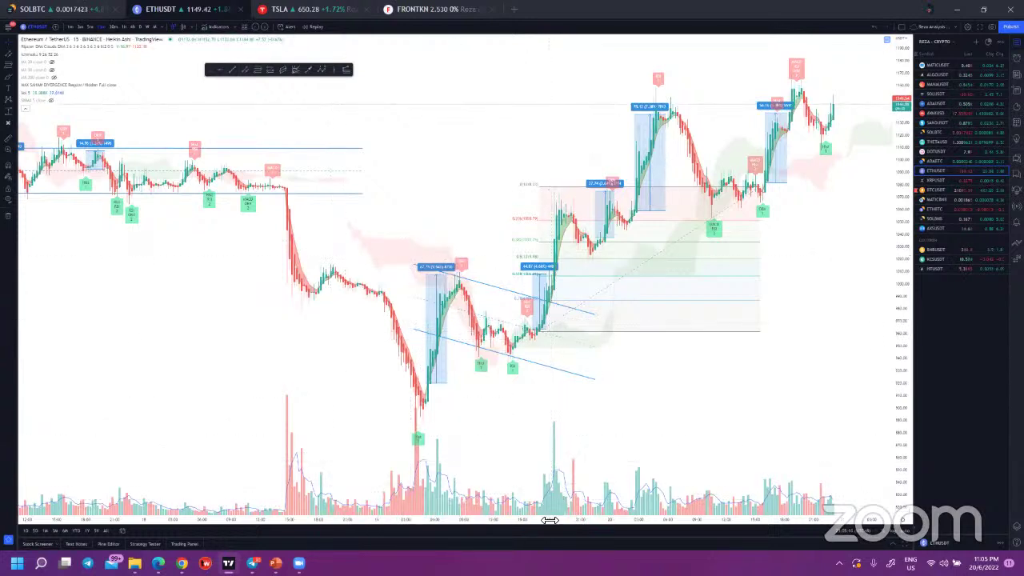
{"action": "scroll", "coordinate": [430, 484], "scroll_direction": "up", "scroll_amount": 3}
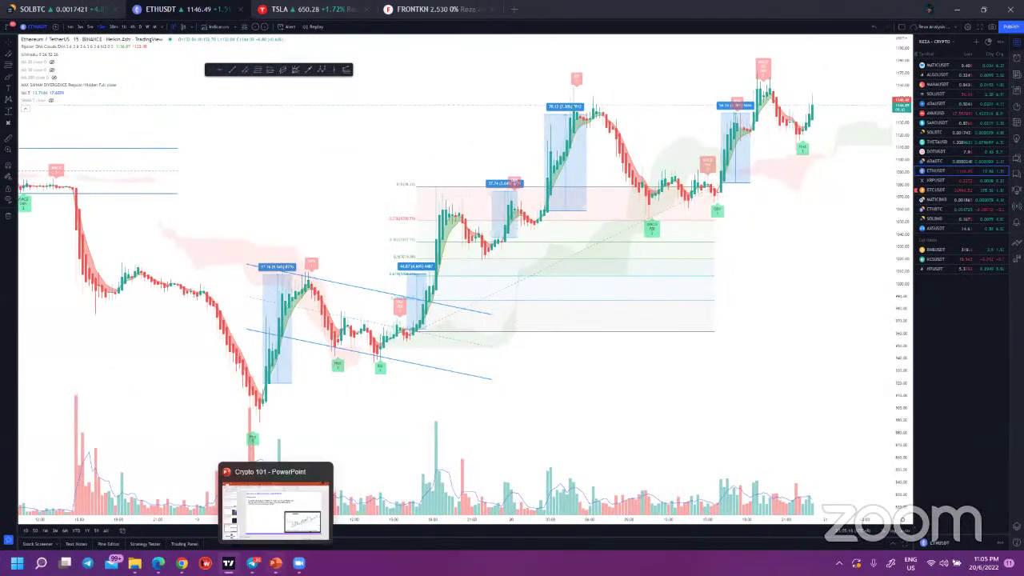
{"action": "left_click", "coordinate": [275, 563]}
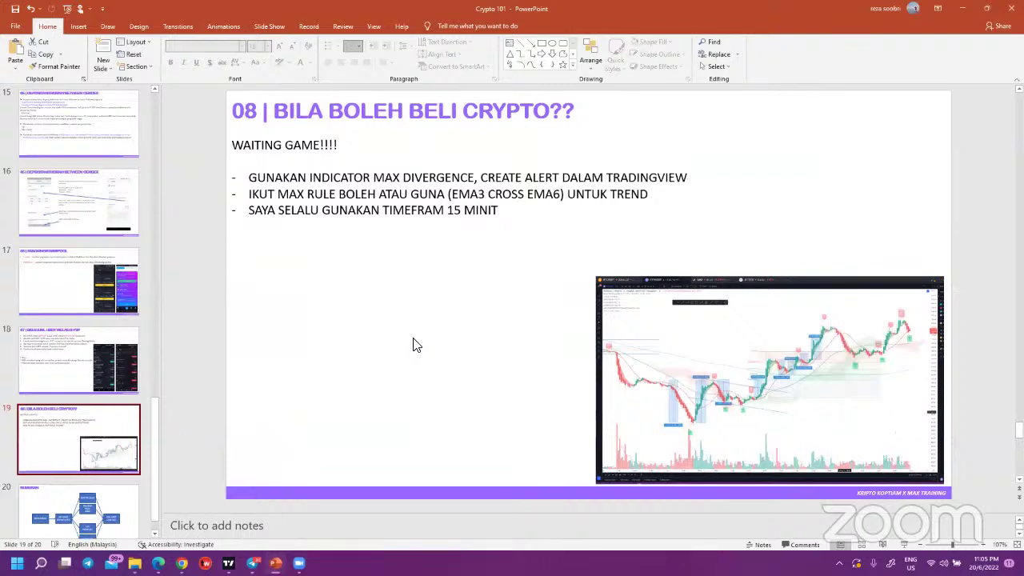
Step: On slide 20 RUMUSAN, add 'DEPOSIT MYR' as a new line below DEPOSIT USDT
{"action": "scroll", "coordinate": [415, 344], "scroll_direction": "down", "scroll_amount": 1}
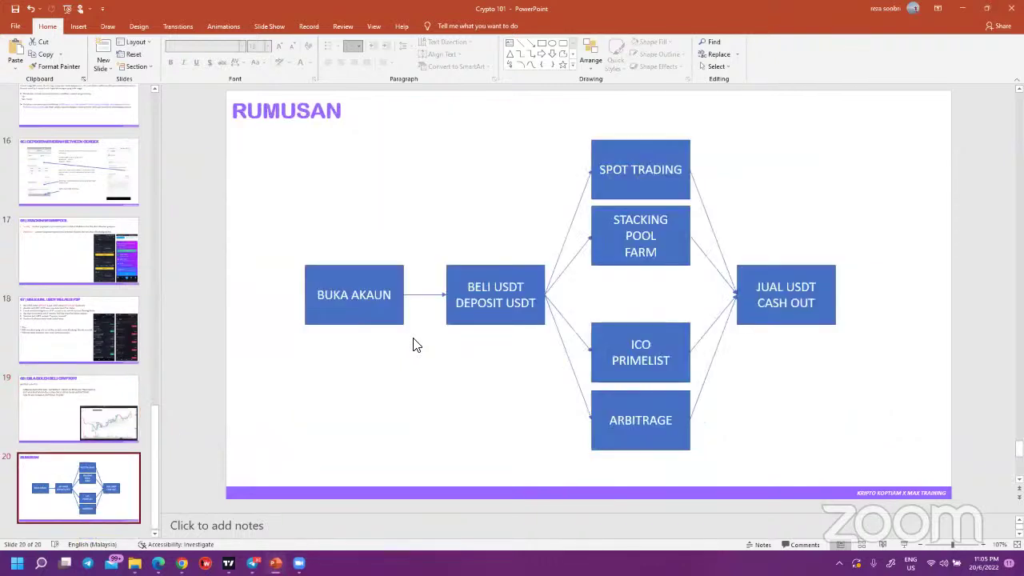
{"action": "left_click", "coordinate": [535, 305]}
{"action": "key", "text": "Return"}
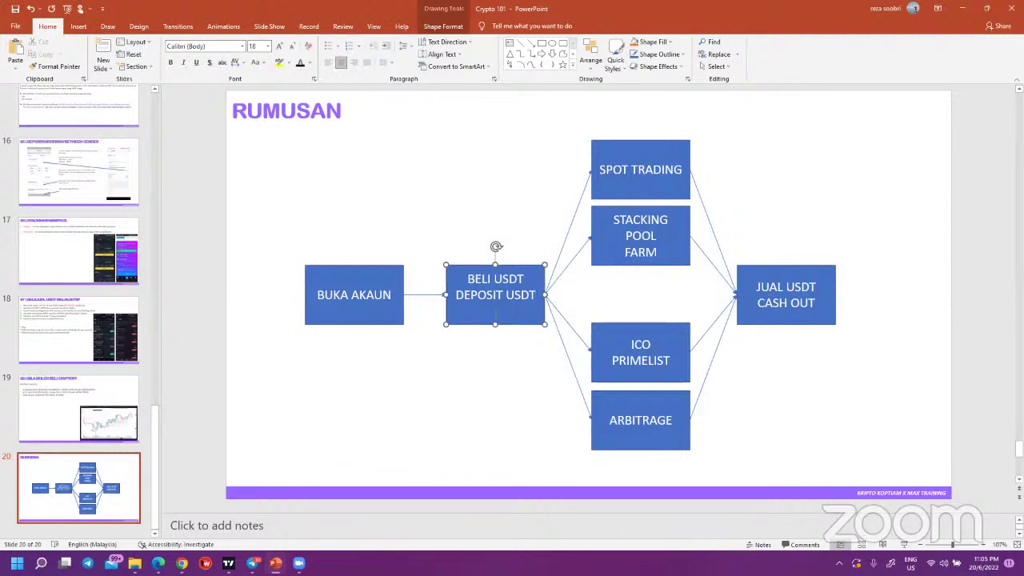
{"action": "type", "text": "DEPOSIT MYR"}
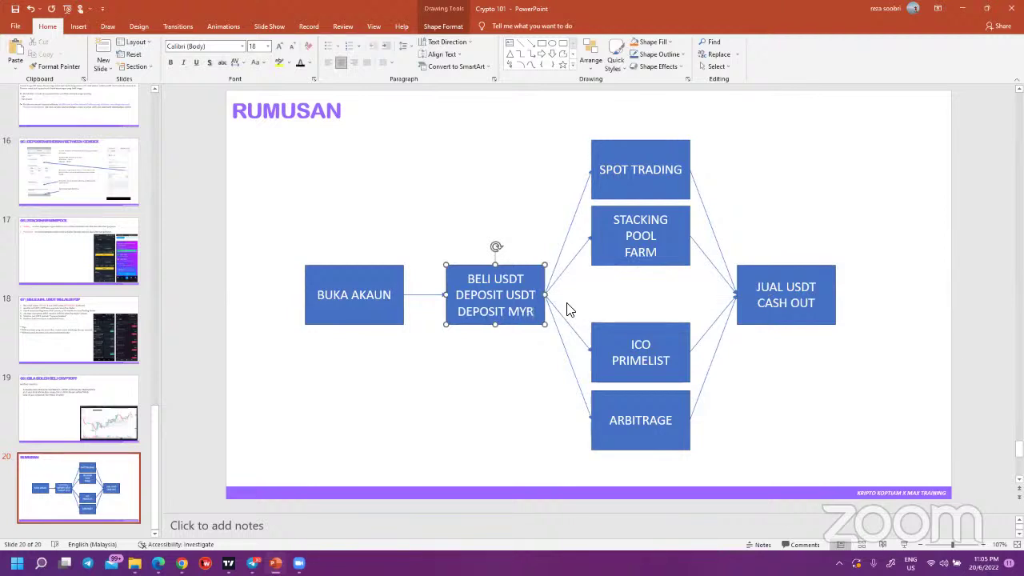
{"action": "left_click", "coordinate": [537, 196]}
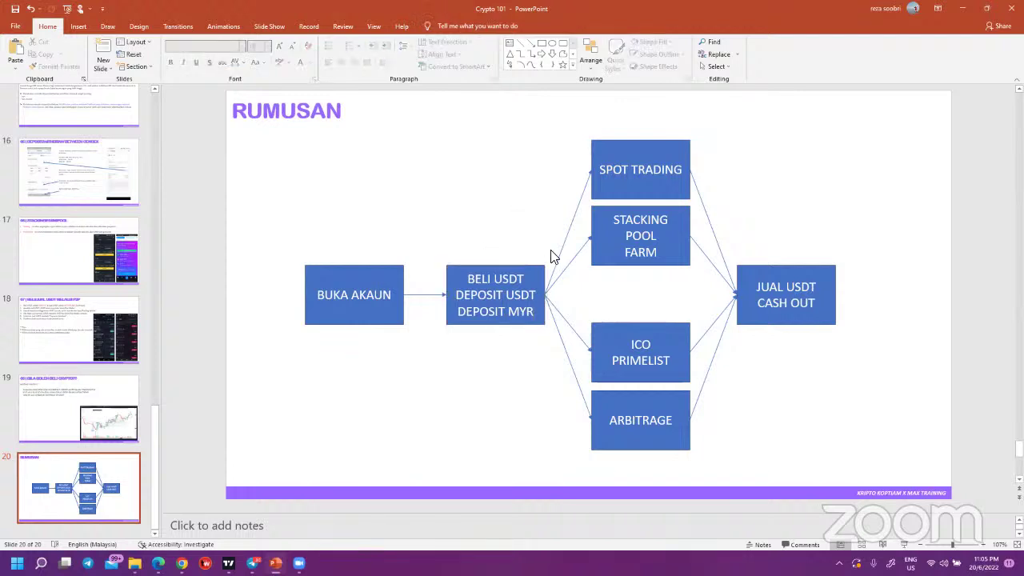
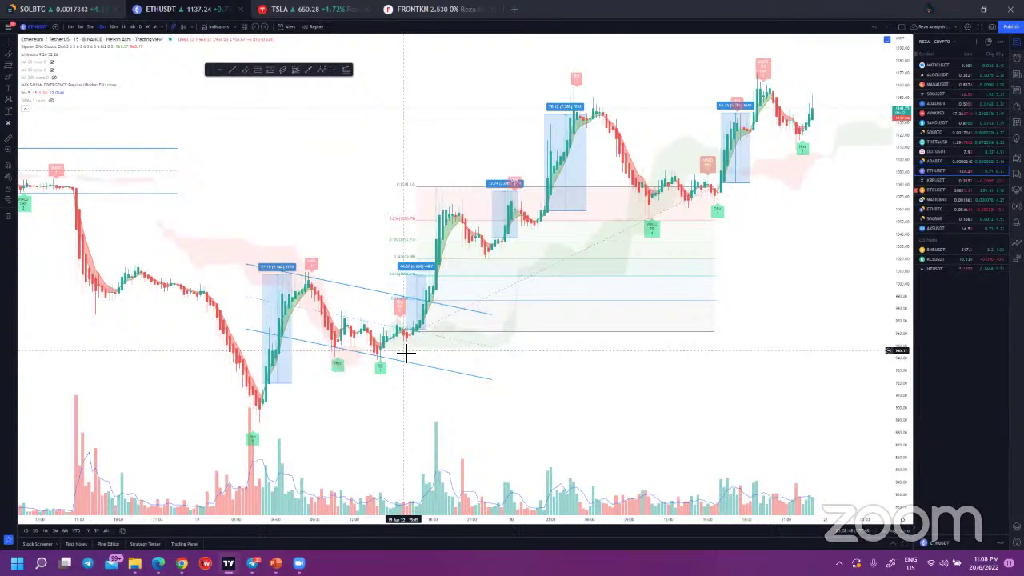
Step: Pan and zoom the ETHUSDT 15-minute chart back into earlier price history
{"action": "left_click_drag", "start_coordinate": [295, 418], "coordinate": [448, 414]}
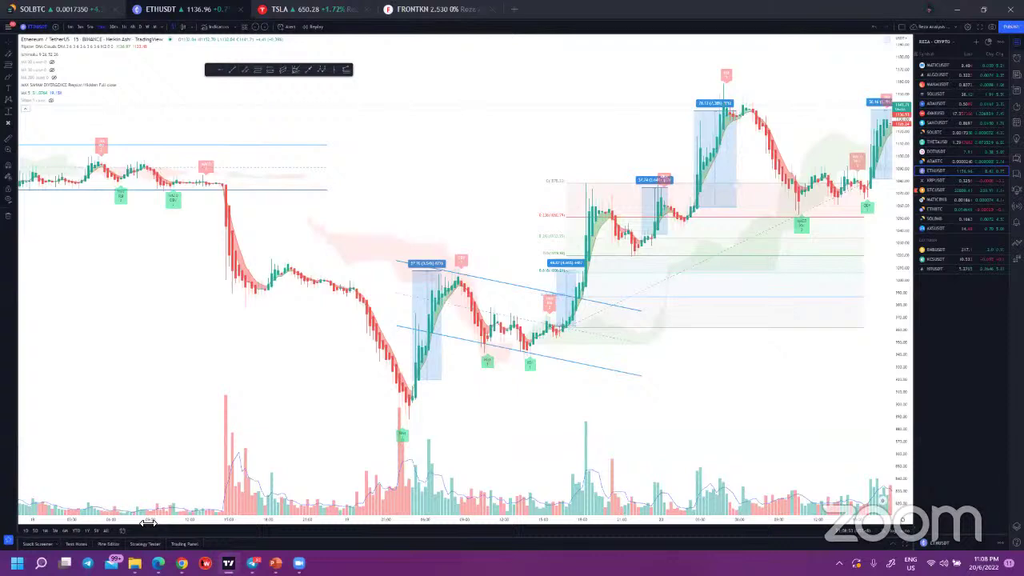
{"action": "scroll", "coordinate": [286, 507], "scroll_direction": "down", "scroll_amount": 5}
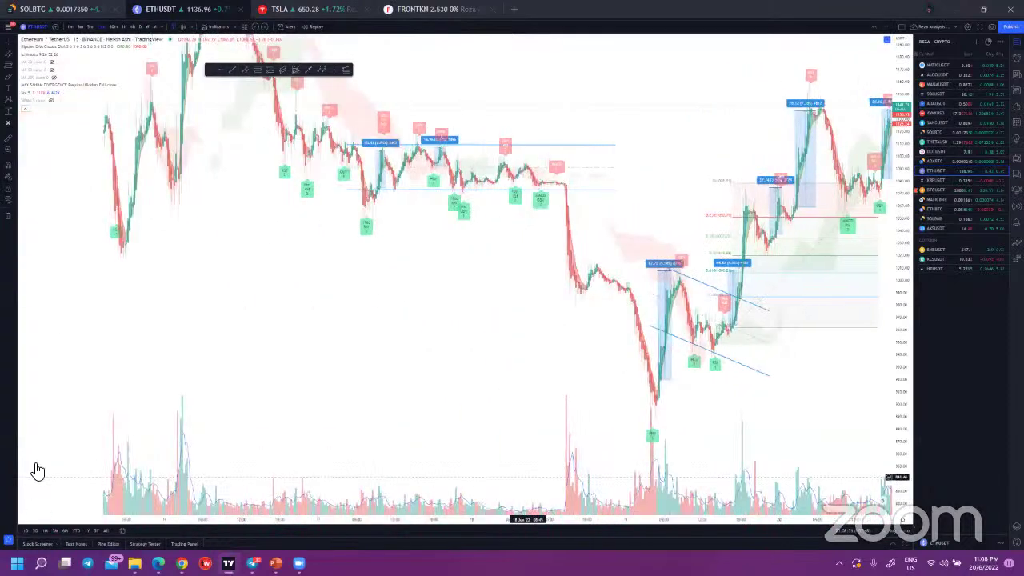
{"action": "left_click_drag", "start_coordinate": [123, 232], "coordinate": [230, 277]}
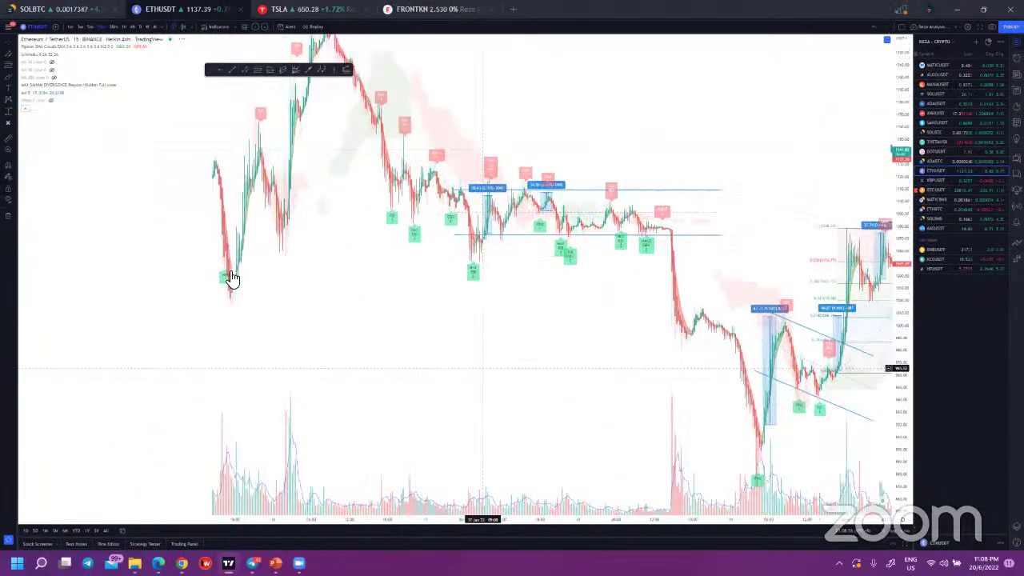
{"action": "scroll", "coordinate": [230, 278], "scroll_direction": "down", "scroll_amount": 4}
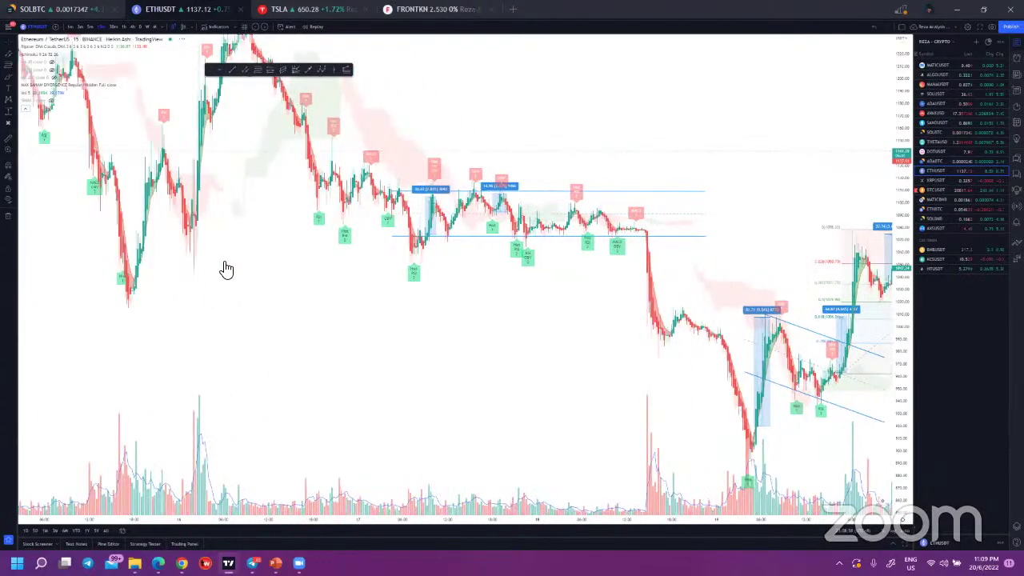
{"action": "scroll", "coordinate": [227, 268], "scroll_direction": "up", "scroll_amount": 4}
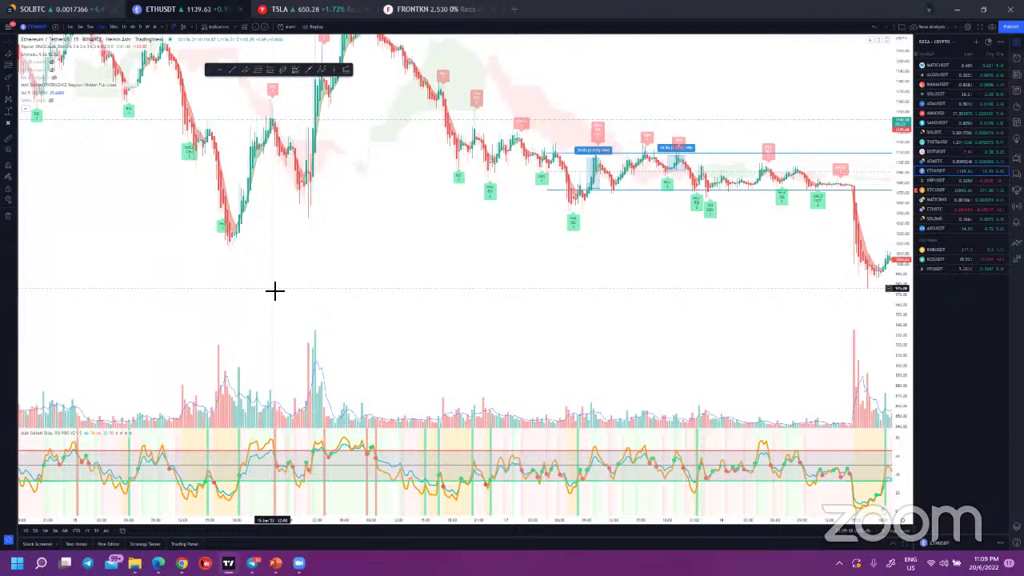
Step: Maximize and restore the price pane, then compress and reposition the price scale
{"action": "double_click", "coordinate": [275, 291]}
{"action": "double_click", "coordinate": [274, 291]}
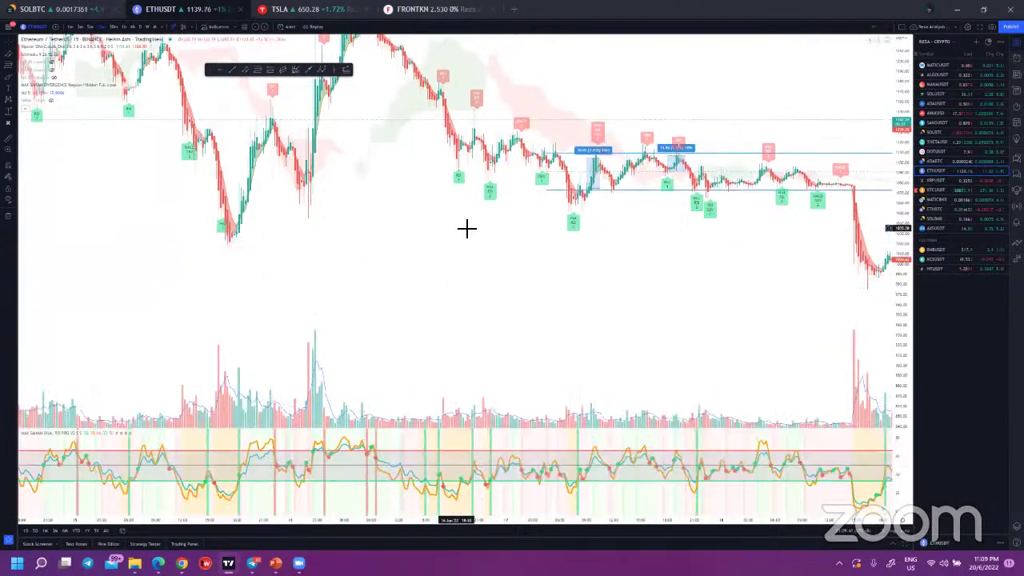
{"action": "left_click_drag", "start_coordinate": [897, 80], "coordinate": [896, 136]}
{"action": "left_click_drag", "start_coordinate": [718, 98], "coordinate": [691, 130]}
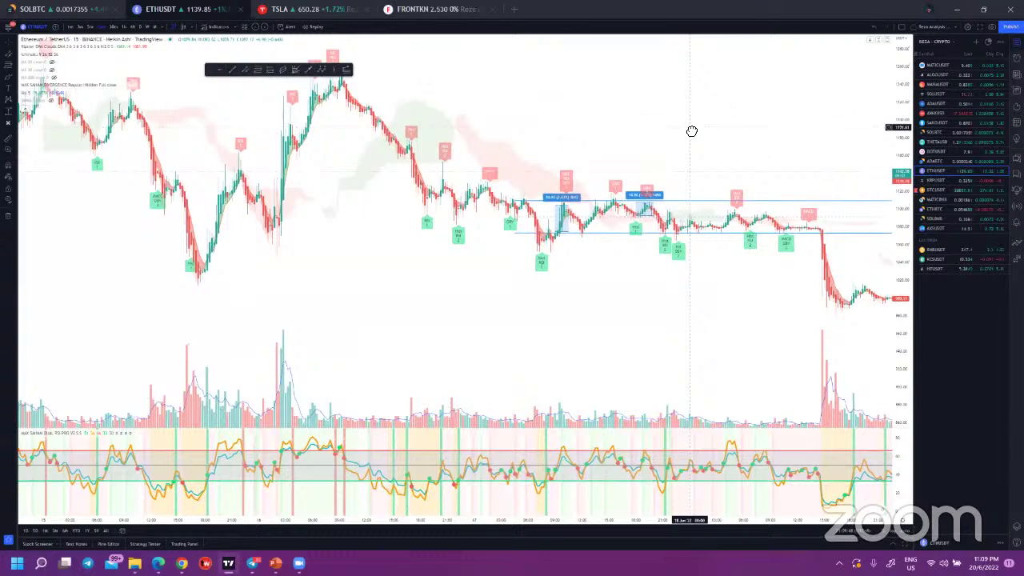
Step: Pan forward to the latest crash and rebound candles, then bring up the Crypto 101 deck
{"action": "left_click_drag", "start_coordinate": [432, 353], "coordinate": [175, 372]}
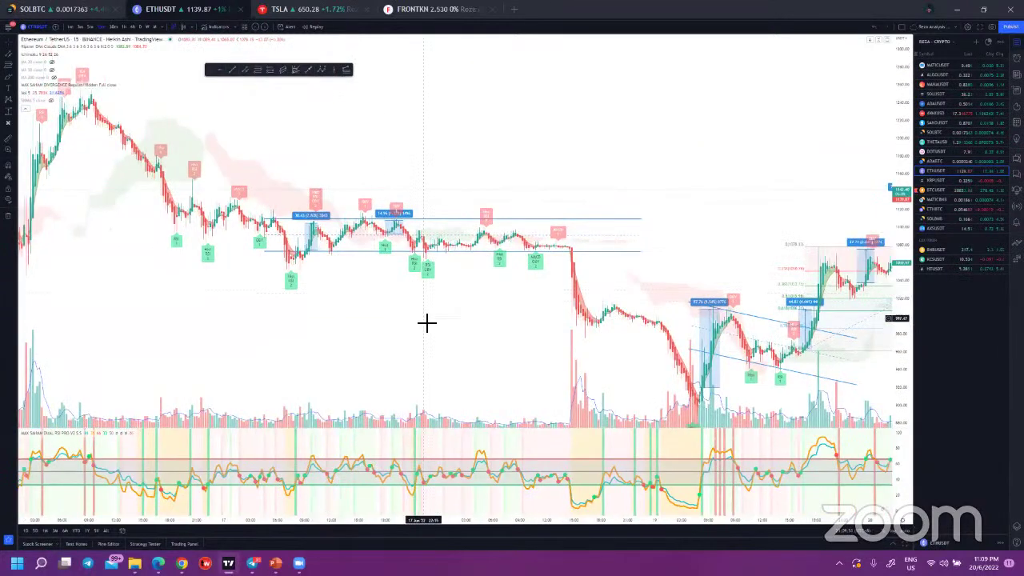
{"action": "scroll", "coordinate": [281, 297], "scroll_direction": "right", "scroll_amount": 5}
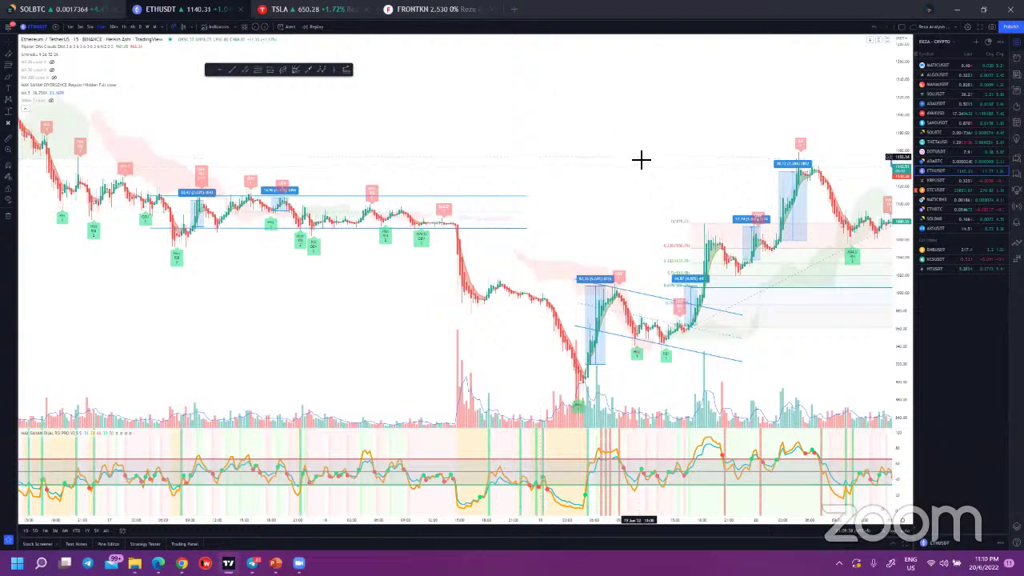
{"action": "left_click_drag", "start_coordinate": [641, 160], "coordinate": [550, 158]}
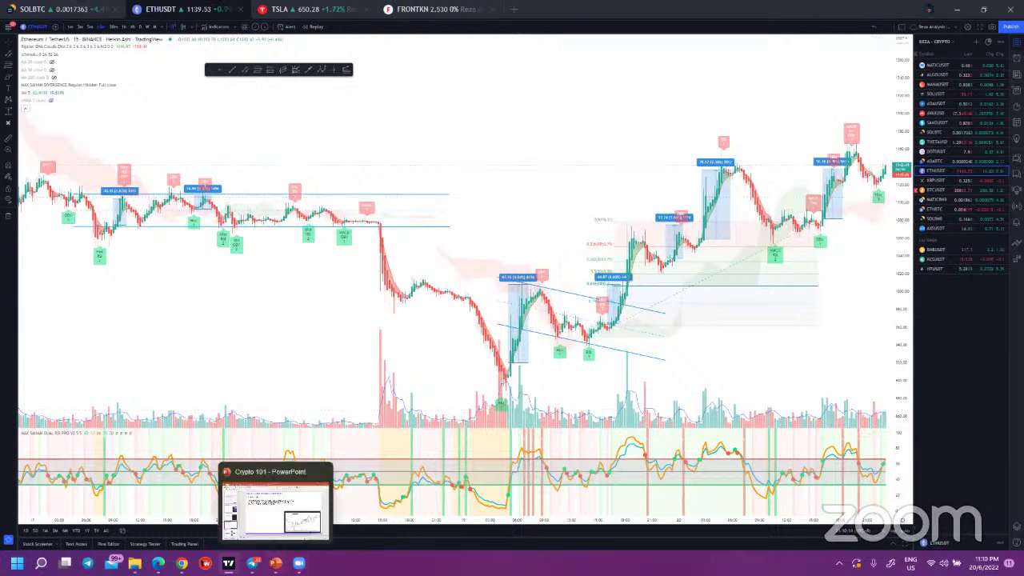
{"action": "left_click", "coordinate": [275, 562]}
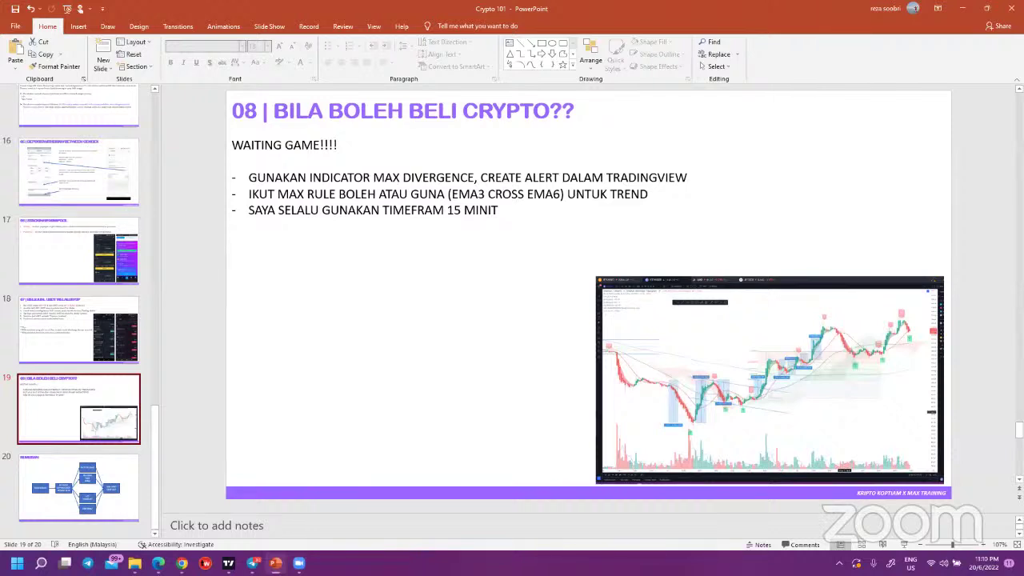
Step: Minimize the Crypto 101 deck after reviewing slide 19, returning to TradingView
{"action": "left_click", "coordinate": [275, 563]}
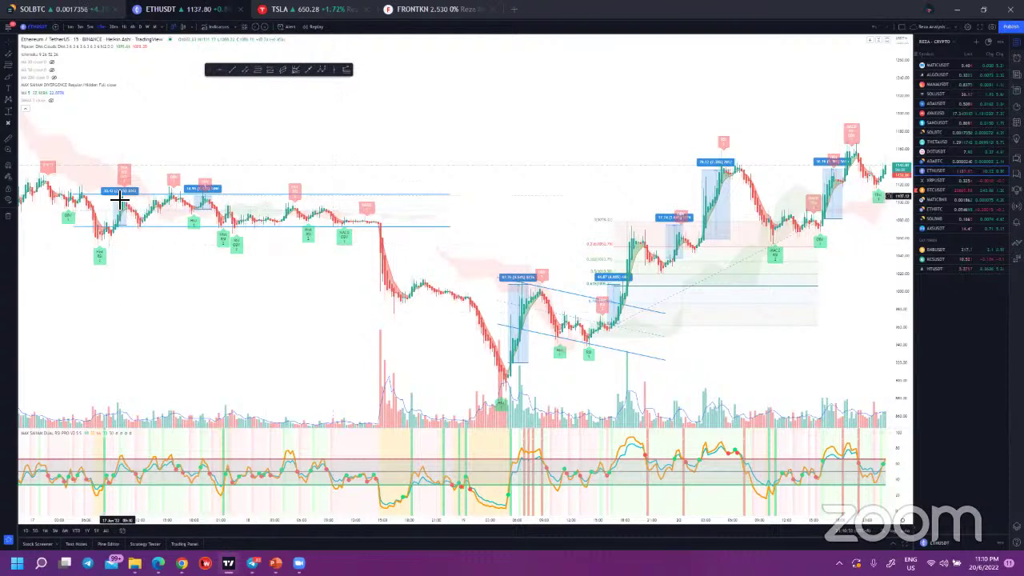
Step: Select the horizontal line across the left range and nudge the chart view
{"action": "left_click", "coordinate": [154, 221]}
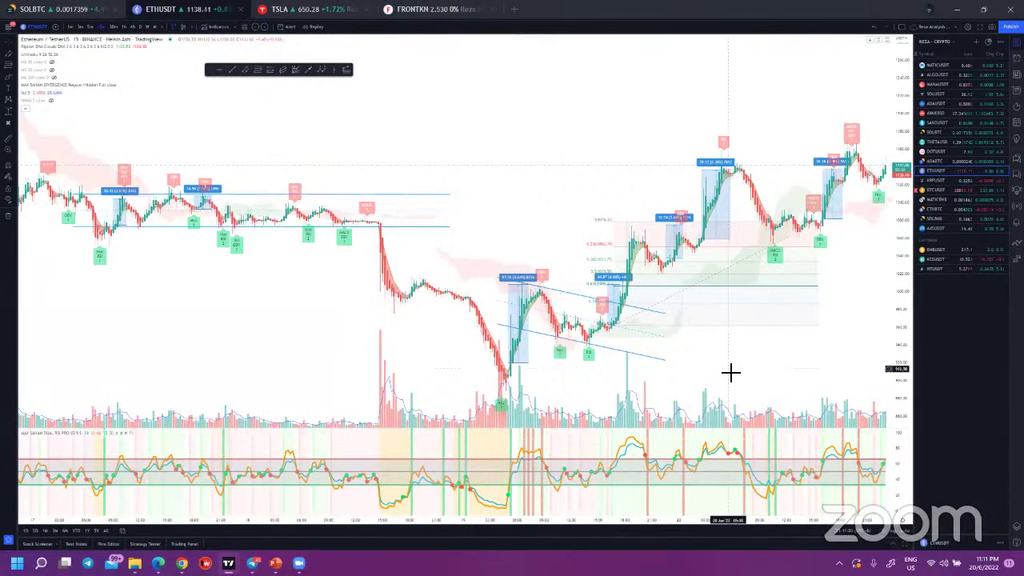
{"action": "left_click_drag", "start_coordinate": [677, 361], "coordinate": [665, 363]}
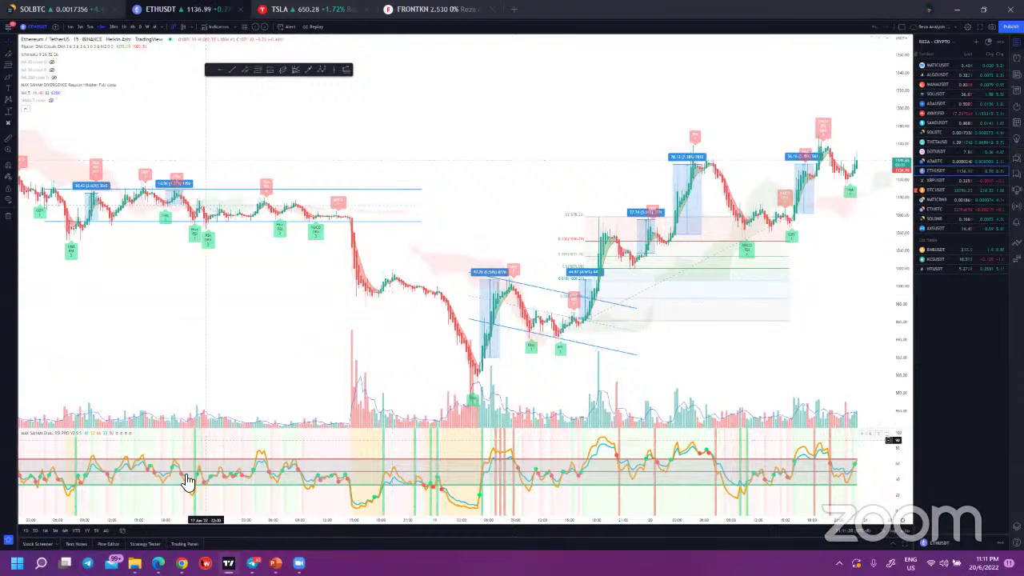
{"action": "scroll", "coordinate": [332, 498], "scroll_direction": "down", "scroll_amount": 1}
{"action": "scroll", "coordinate": [332, 498], "scroll_direction": "up", "scroll_amount": 2}
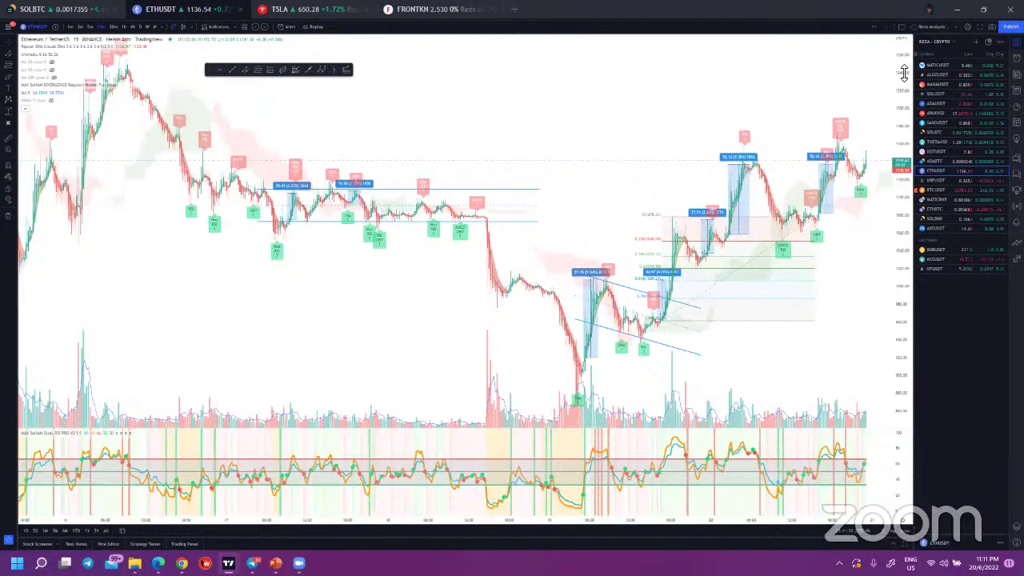
Step: Compress the price and time scales, then bring the browser to KuCoin's P2P Payment Settings
{"action": "left_click_drag", "start_coordinate": [900, 74], "coordinate": [904, 124]}
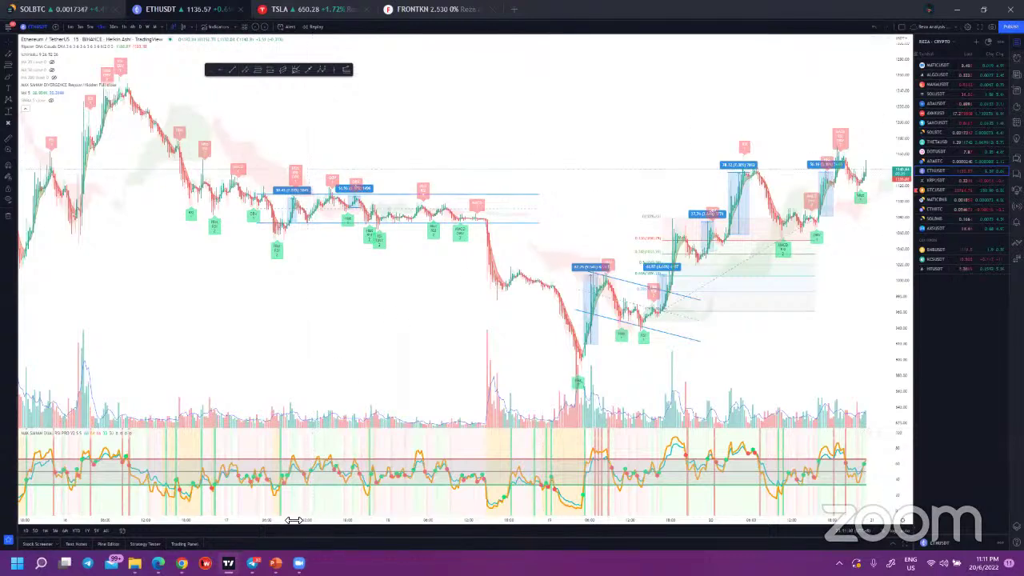
{"action": "left_click_drag", "start_coordinate": [293, 521], "coordinate": [402, 448]}
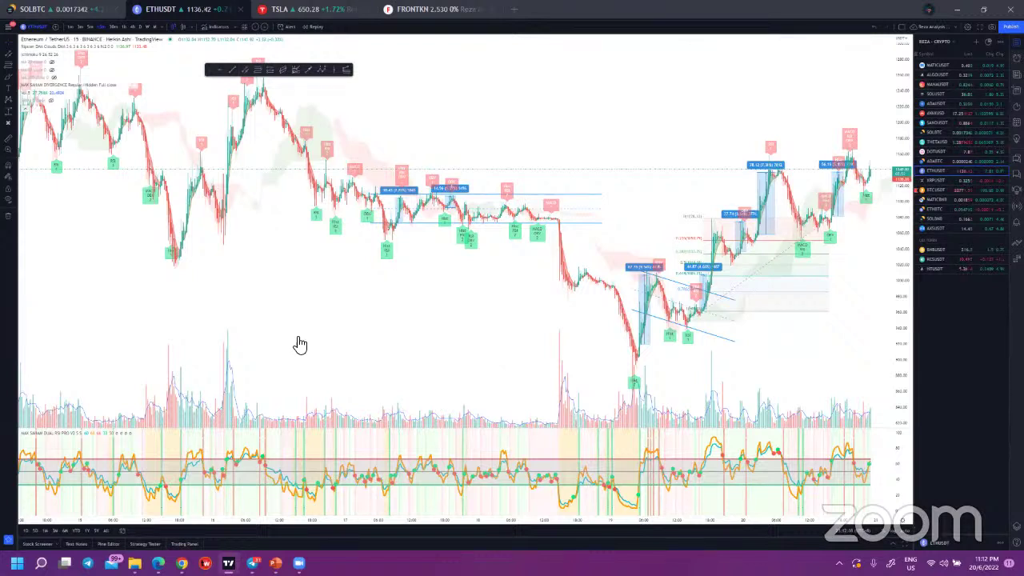
{"action": "left_click", "coordinate": [957, 9]}
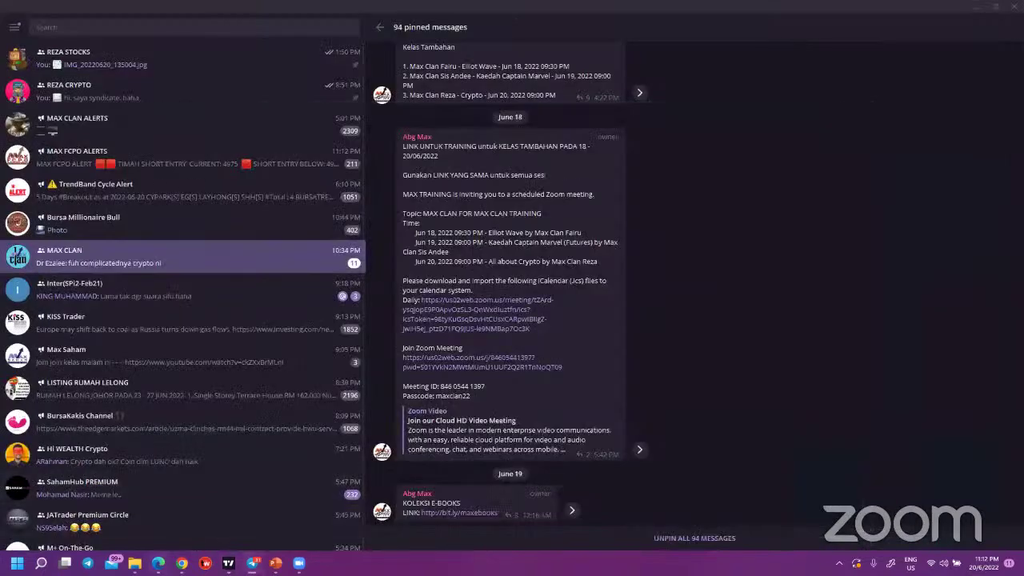
{"action": "left_click", "coordinate": [158, 563]}
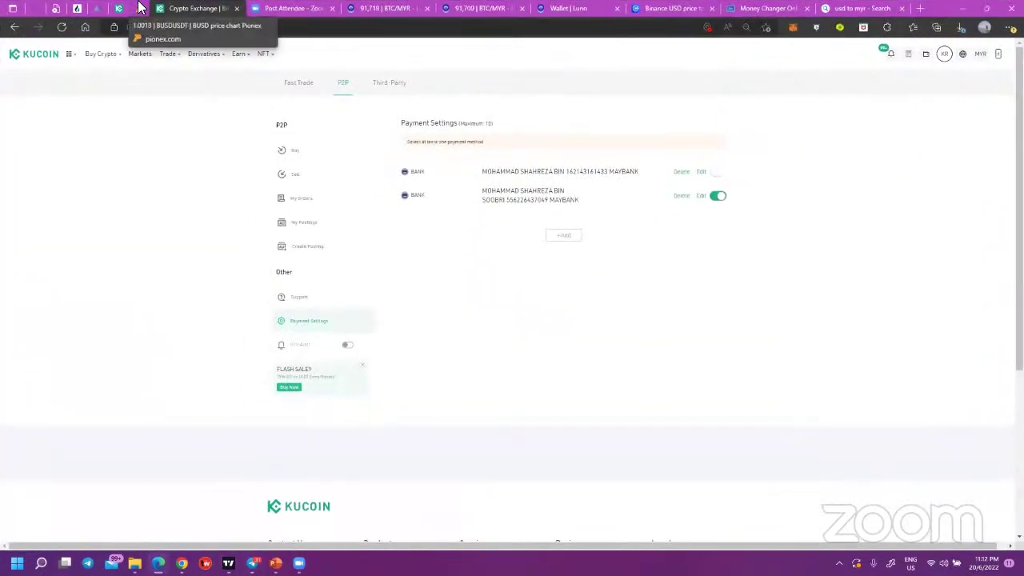
Step: View Pionex's Wallet > Deposit page and its Markets list, then switch to MEXC's spot markets
{"action": "left_click", "coordinate": [140, 8]}
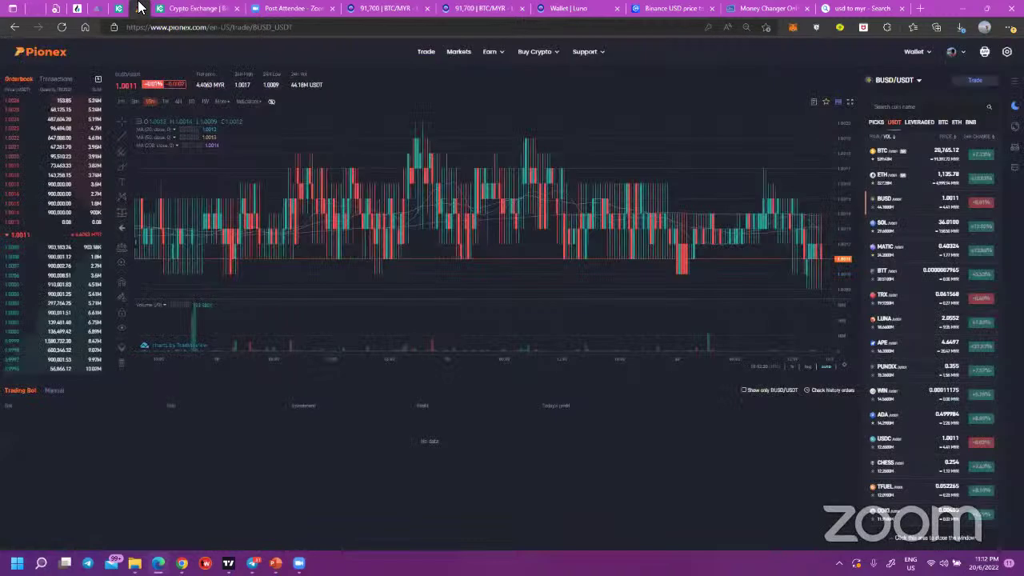
{"action": "mouse_move", "coordinate": [914, 53]}
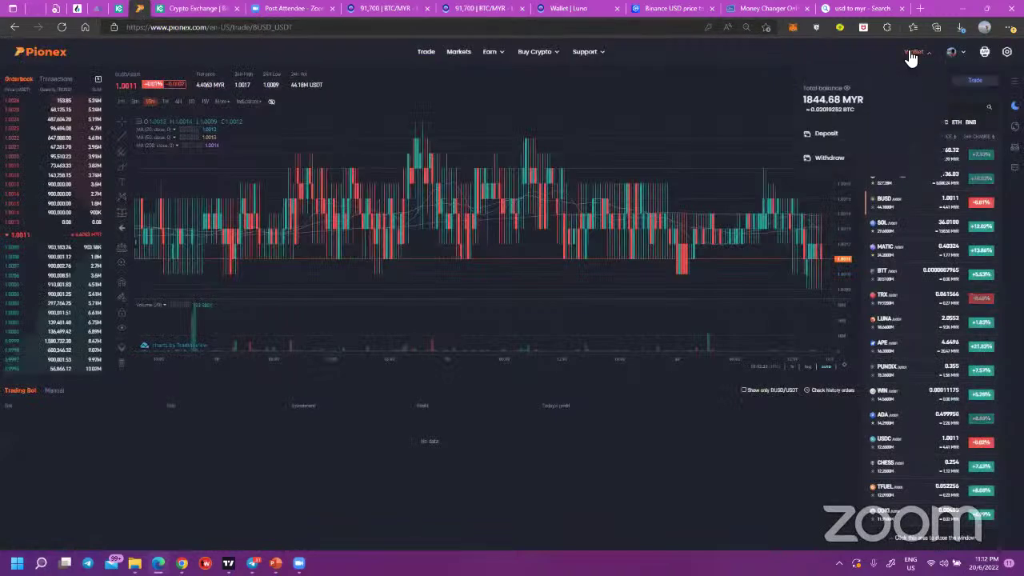
{"action": "left_click", "coordinate": [846, 137]}
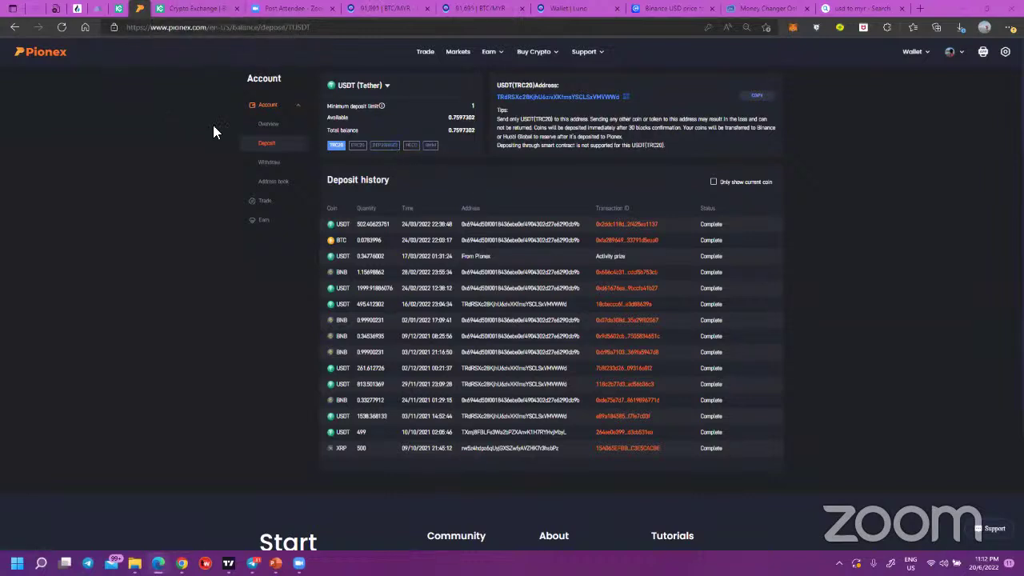
{"action": "left_click", "coordinate": [460, 53]}
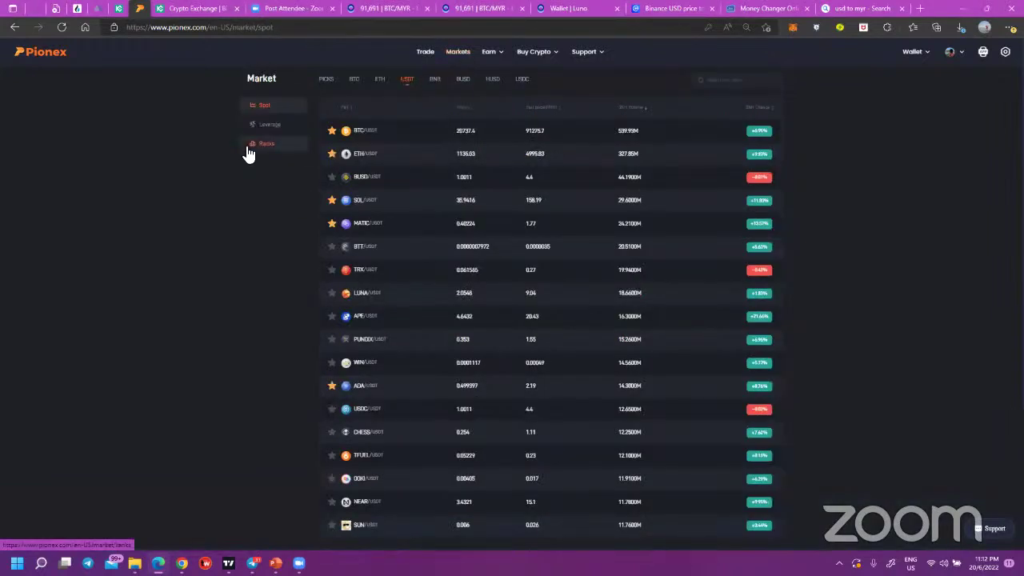
{"action": "left_click", "coordinate": [100, 8]}
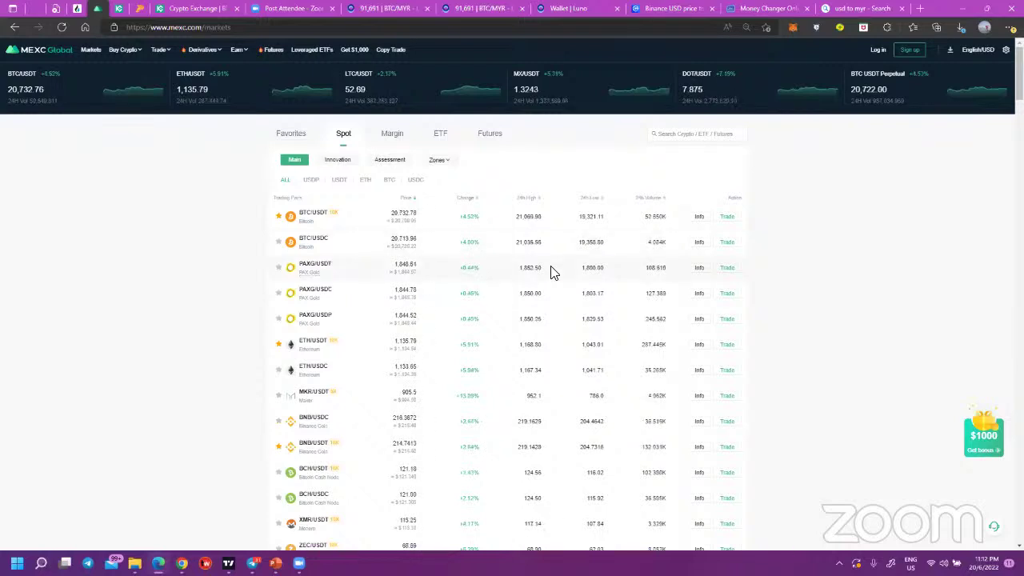
Step: Flip through the KuCoin, Pionex and MEXC tabs, ending on Huobi P2P's USDT offers at 4.430–4.433 MYR
{"action": "scroll", "coordinate": [555, 270], "scroll_direction": "down", "scroll_amount": 1}
{"action": "scroll", "coordinate": [480, 240], "scroll_direction": "up", "scroll_amount": 1}
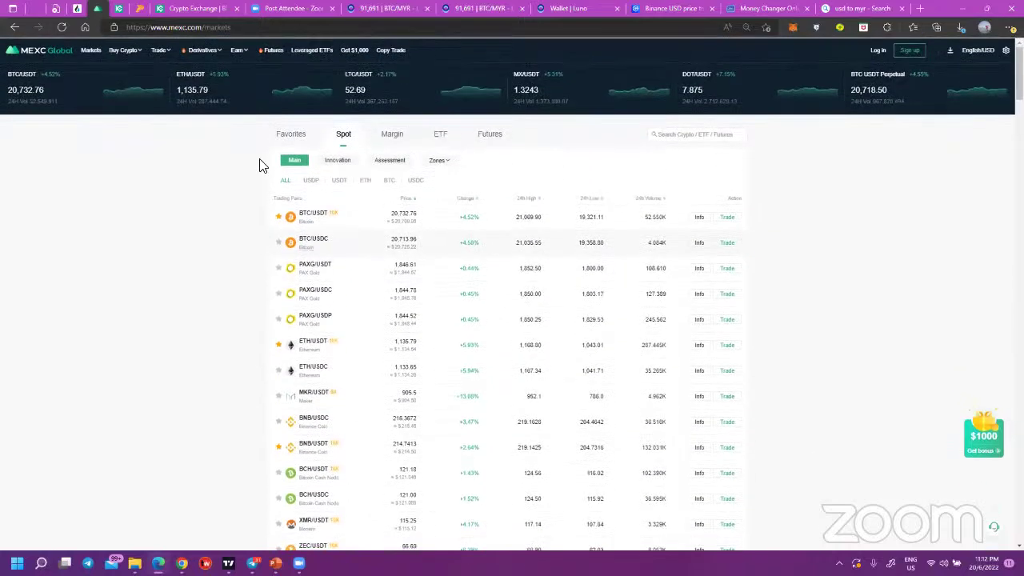
{"action": "left_click", "coordinate": [161, 10]}
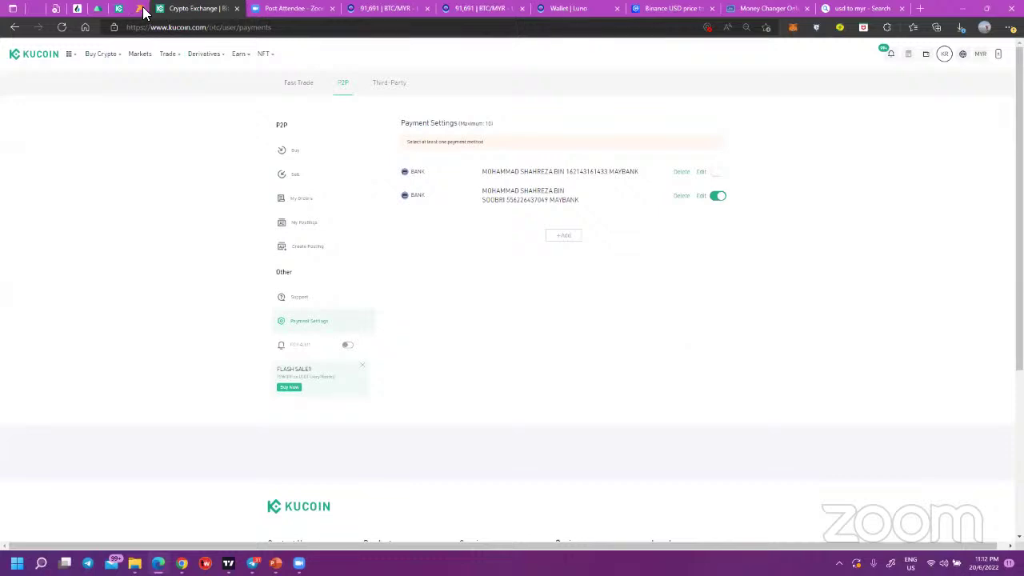
{"action": "left_click", "coordinate": [143, 10]}
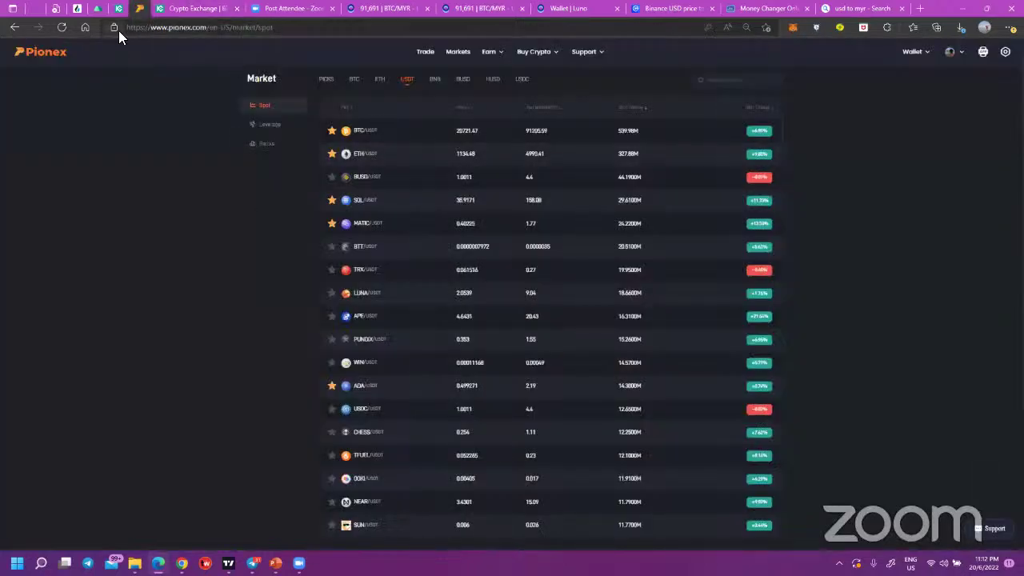
{"action": "left_click", "coordinate": [97, 10]}
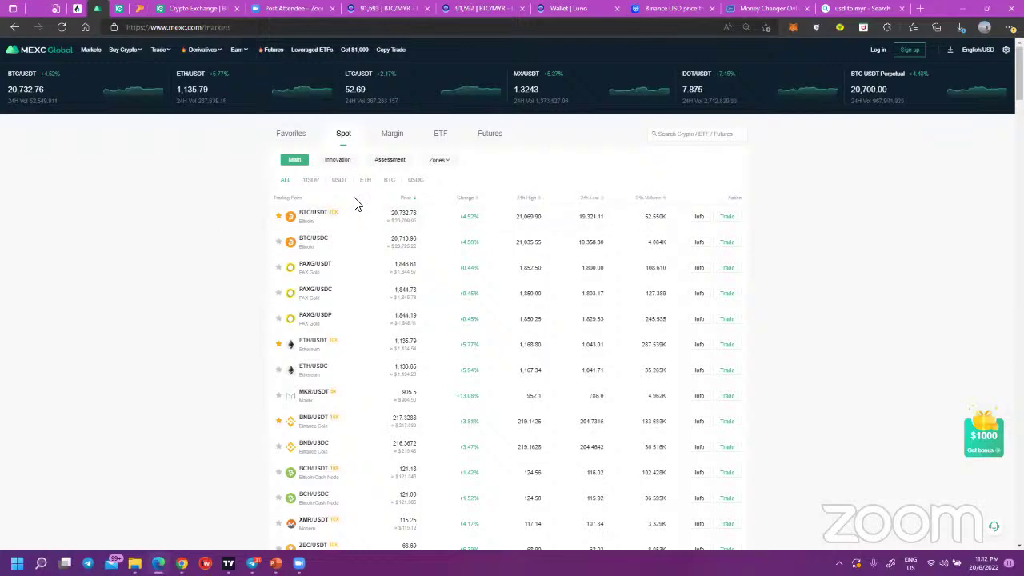
{"action": "mouse_move", "coordinate": [422, 161]}
{"action": "left_click", "coordinate": [76, 10]}
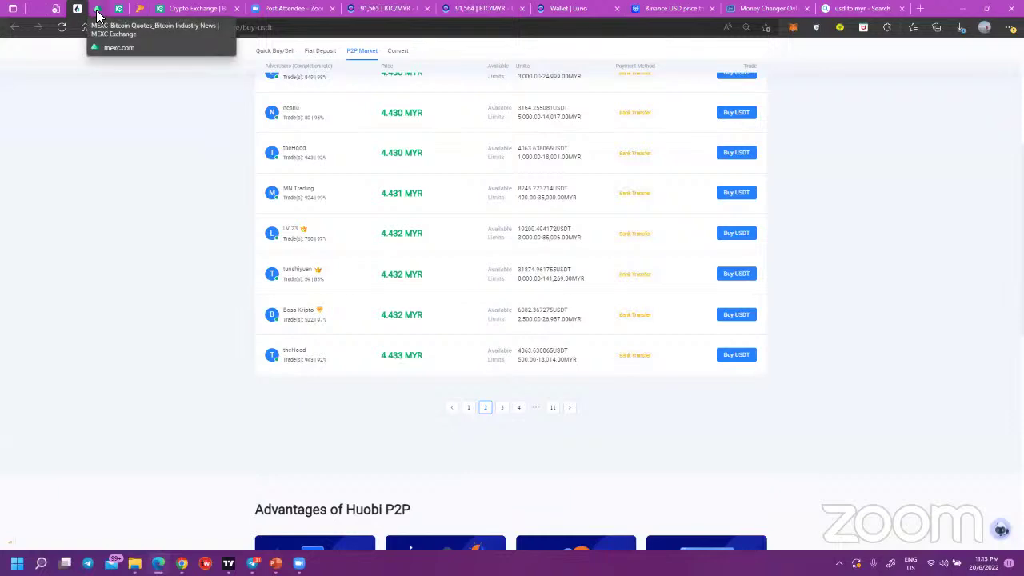
Step: Switch from Huobi P2P back to the MEXC spot markets tab showing BTC/USDT near 20,710.99
{"action": "left_click", "coordinate": [97, 14]}
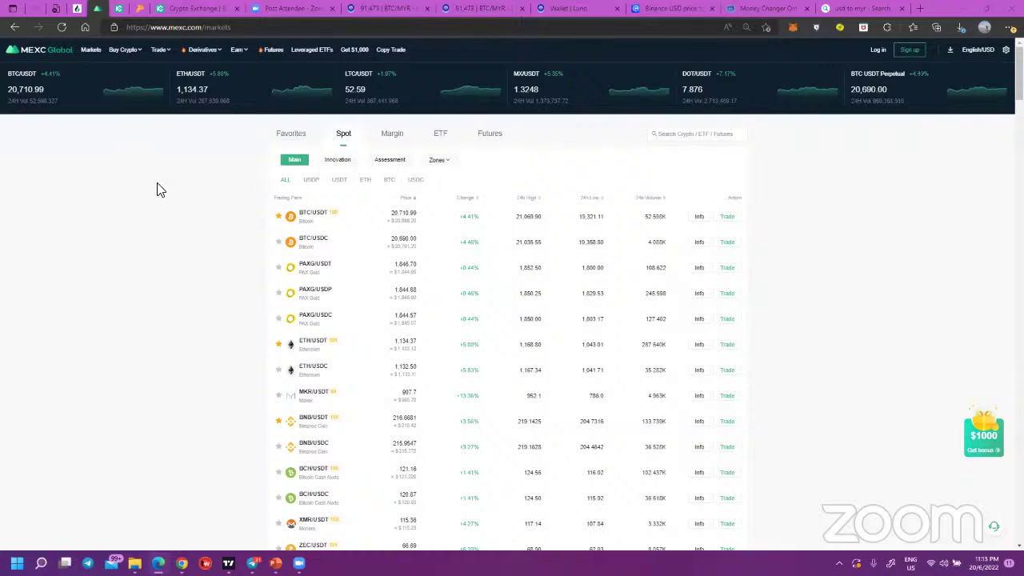
Step: Bring TradingView forward and chart AXSUSDT on the 1D interval
{"action": "left_click", "coordinate": [229, 564]}
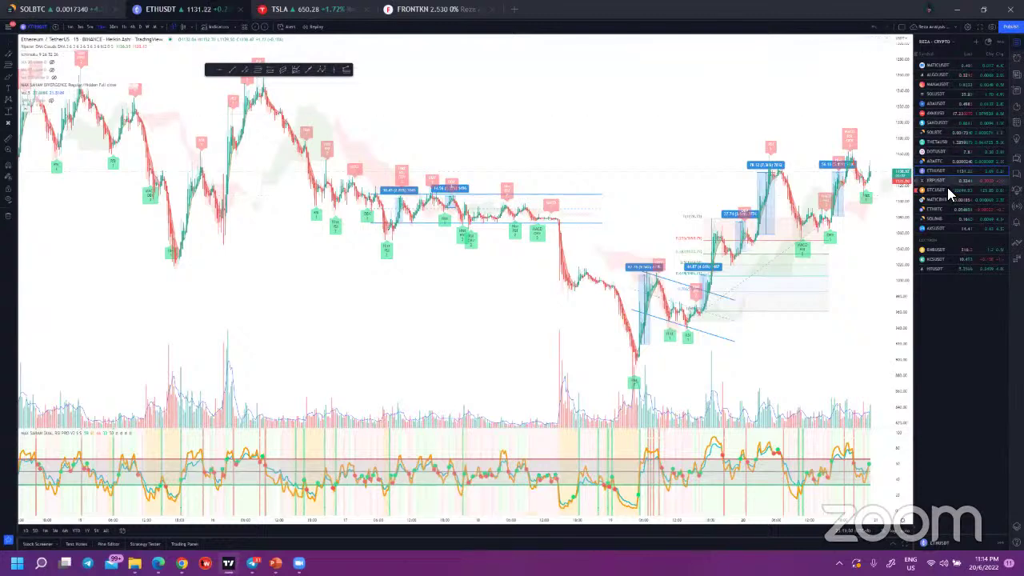
{"action": "left_click", "coordinate": [944, 229]}
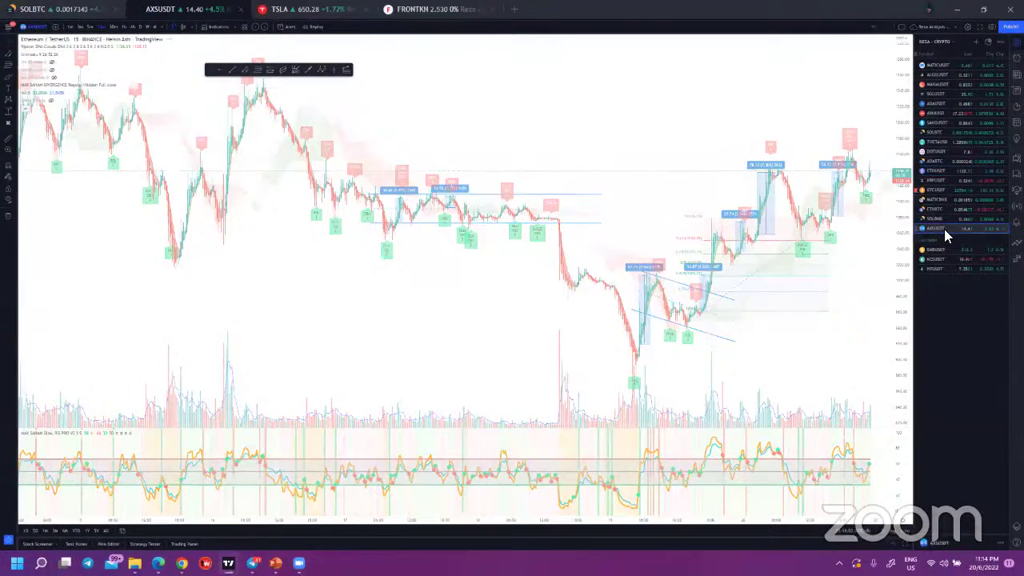
{"action": "left_click", "coordinate": [147, 27]}
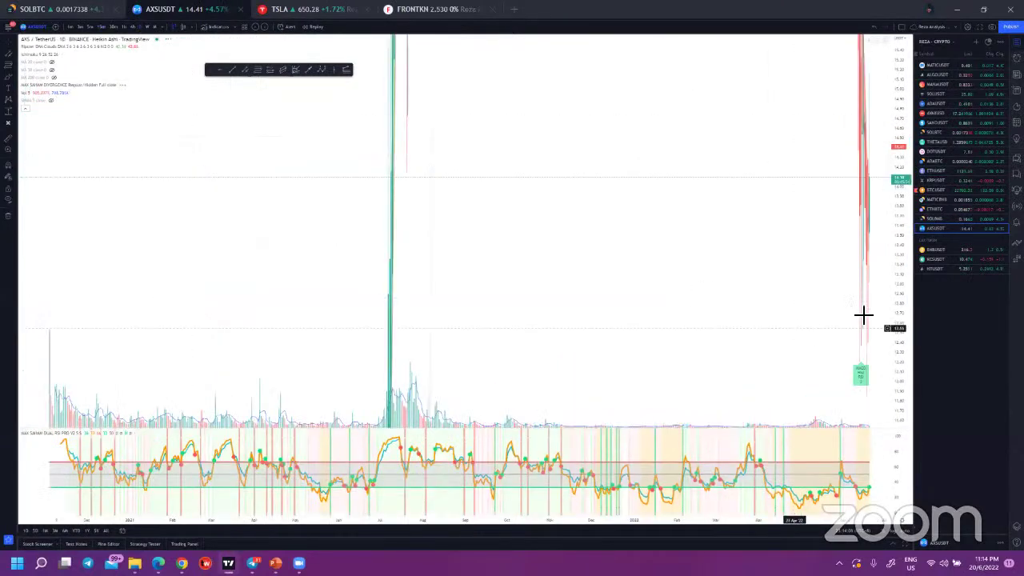
Step: Auto-fit the price scale and zoom the time axis onto mid-2021 to 2022
{"action": "left_click_drag", "start_coordinate": [899, 134], "coordinate": [903, 177]}
{"action": "double_click", "coordinate": [901, 178]}
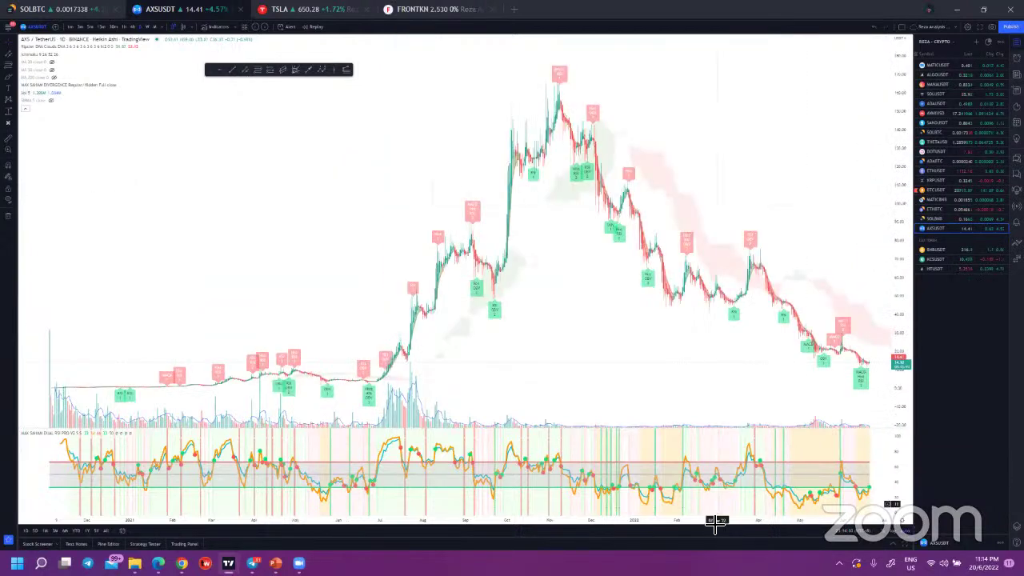
{"action": "left_click_drag", "start_coordinate": [703, 523], "coordinate": [520, 518]}
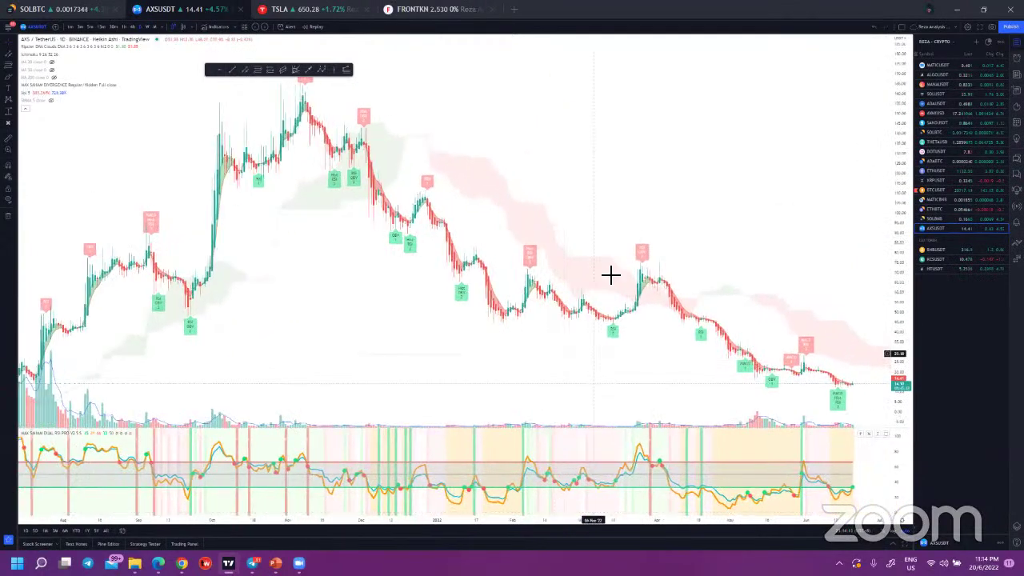